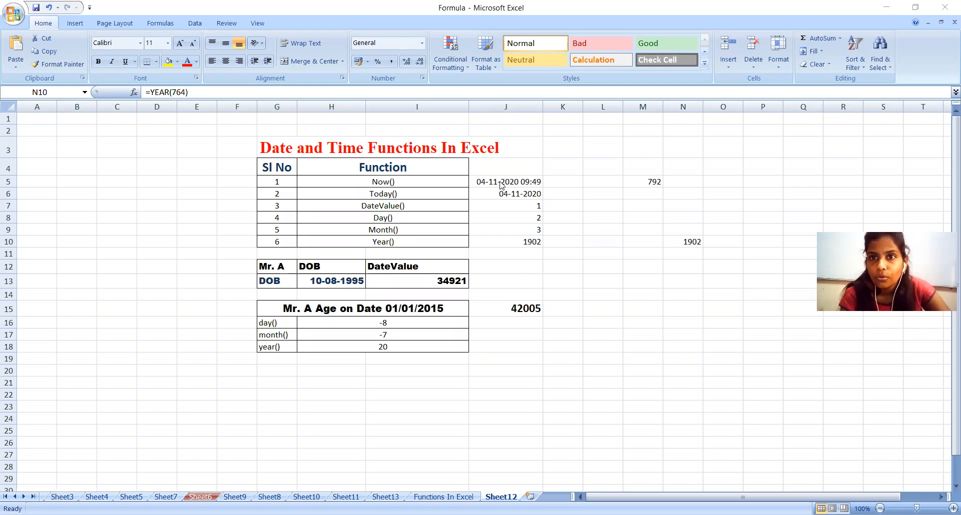
Clear cell J5 beside Now() and re-enter the current date and time formula =NOW()
left_click(513, 161)
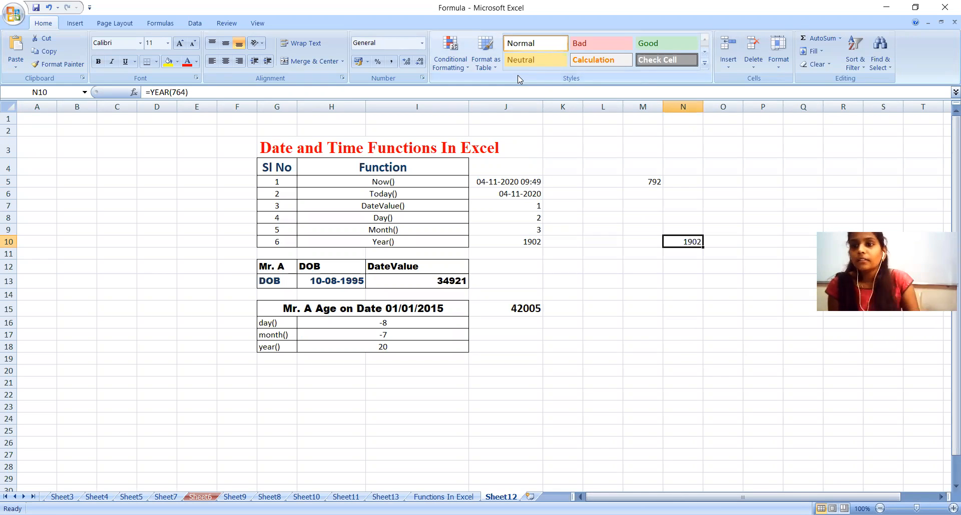
left_click(429, 181)
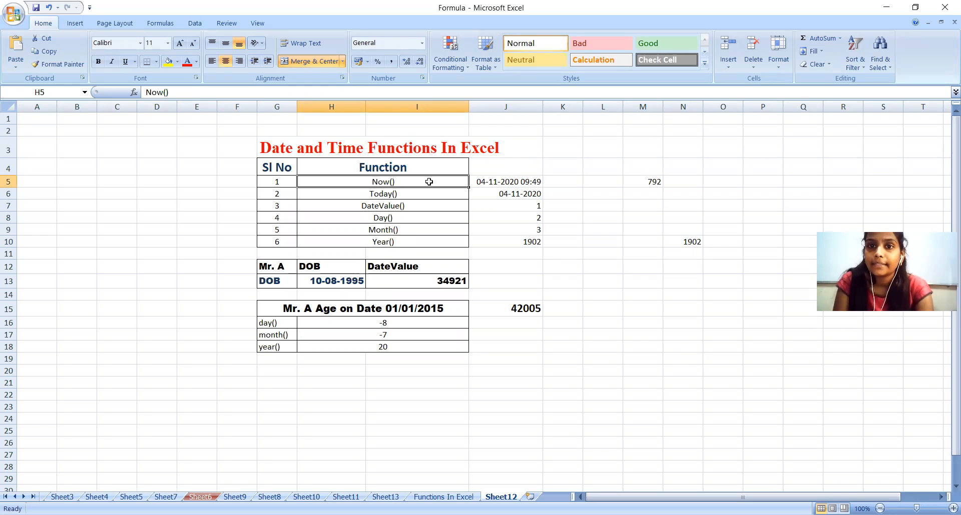
left_click(511, 182)
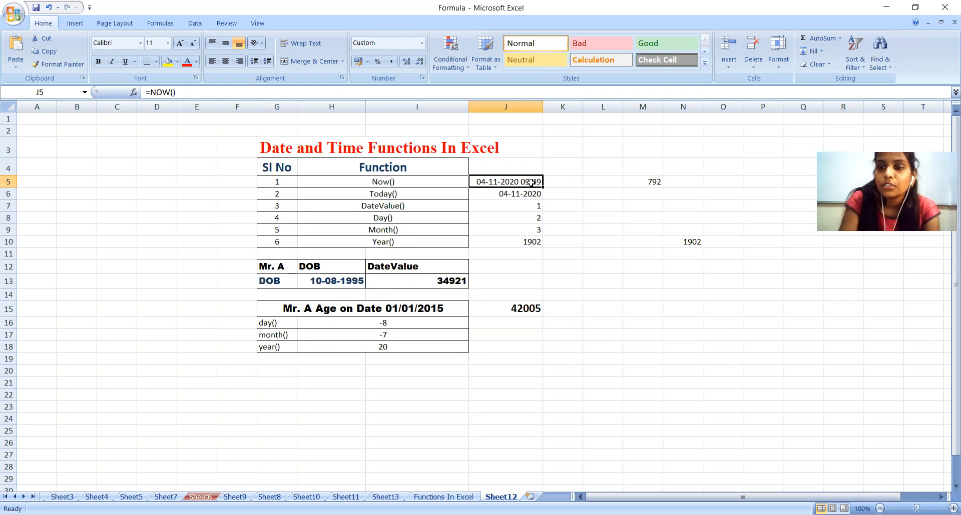
key("BackSpace")
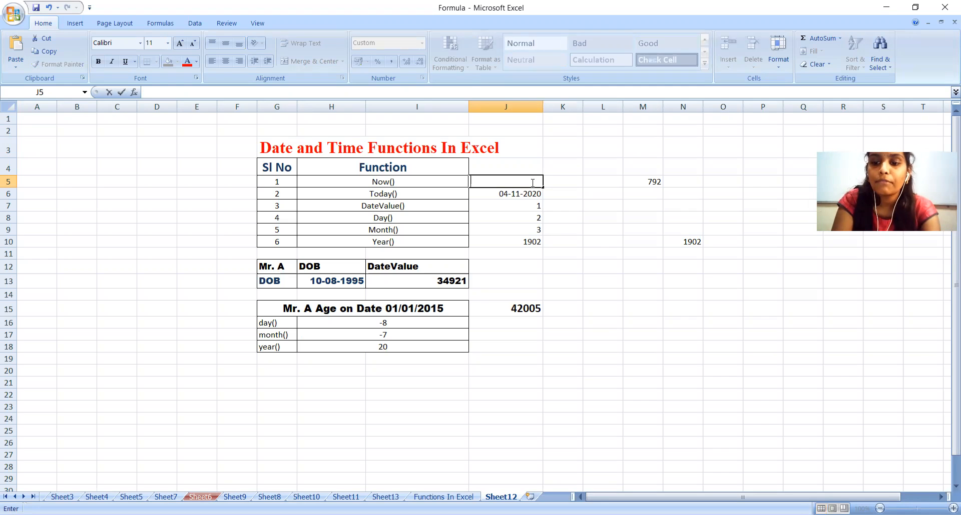
type("=n")
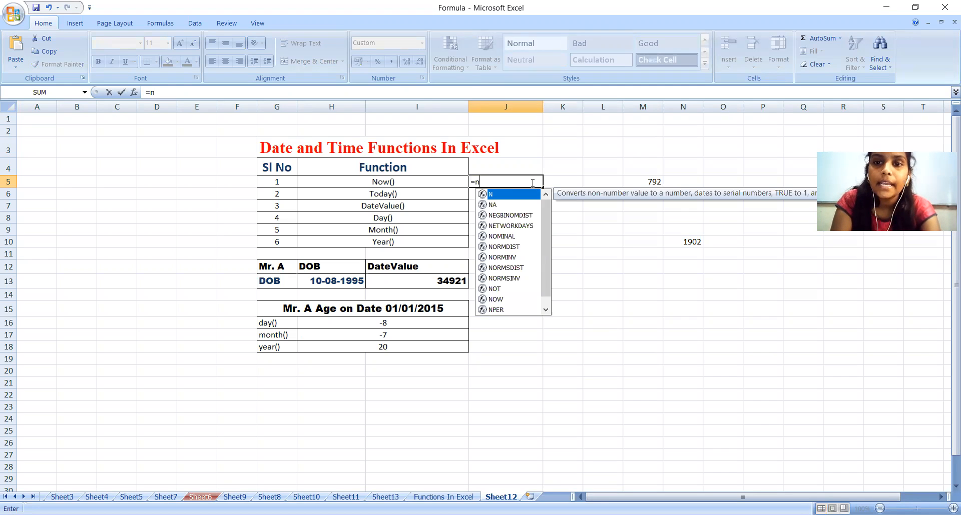
type("ow")
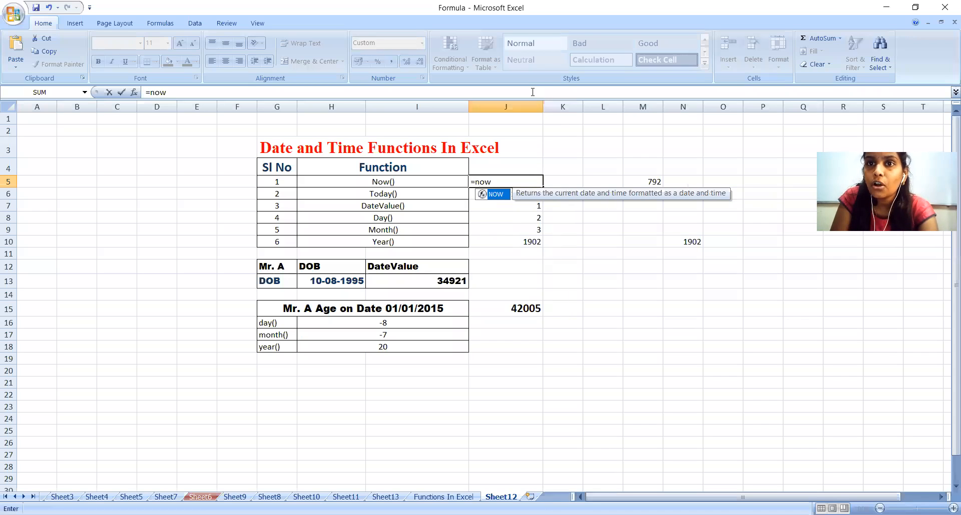
double_click(496, 194)
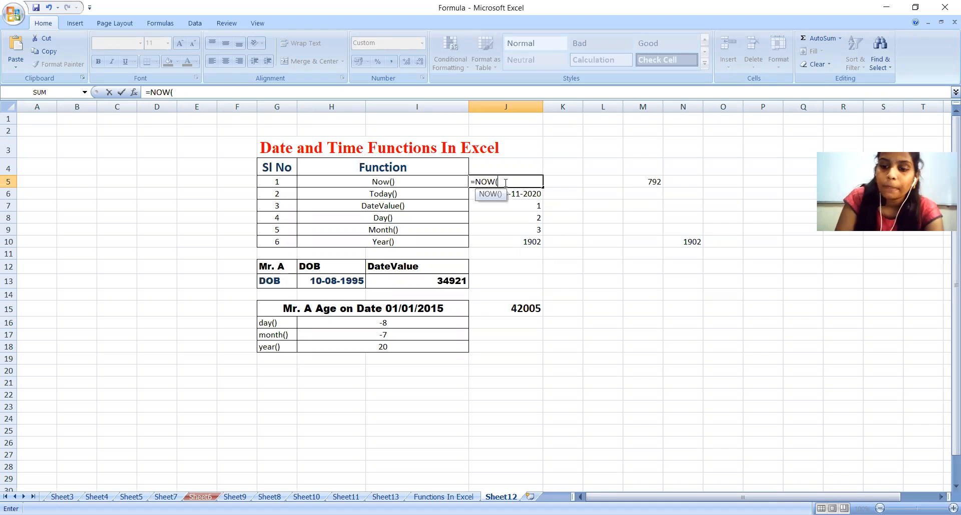
type(")")
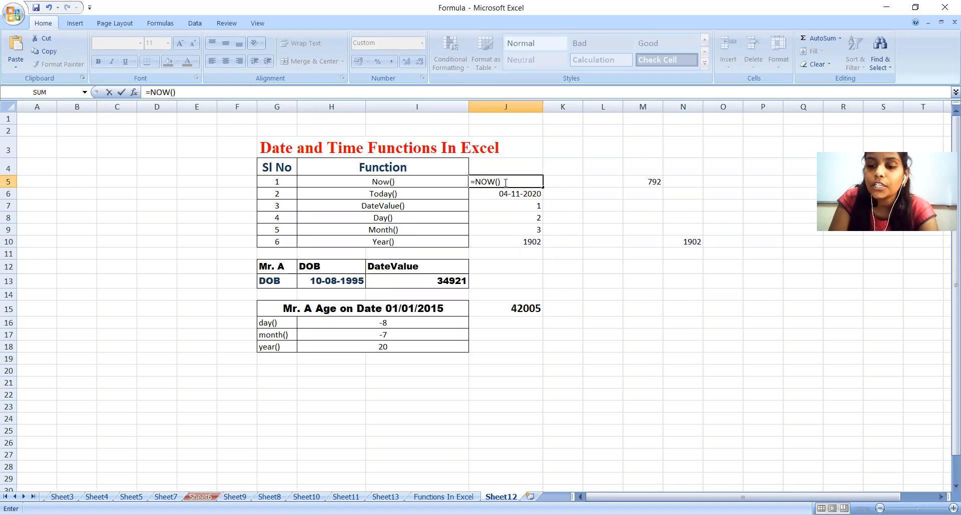
key("Return")
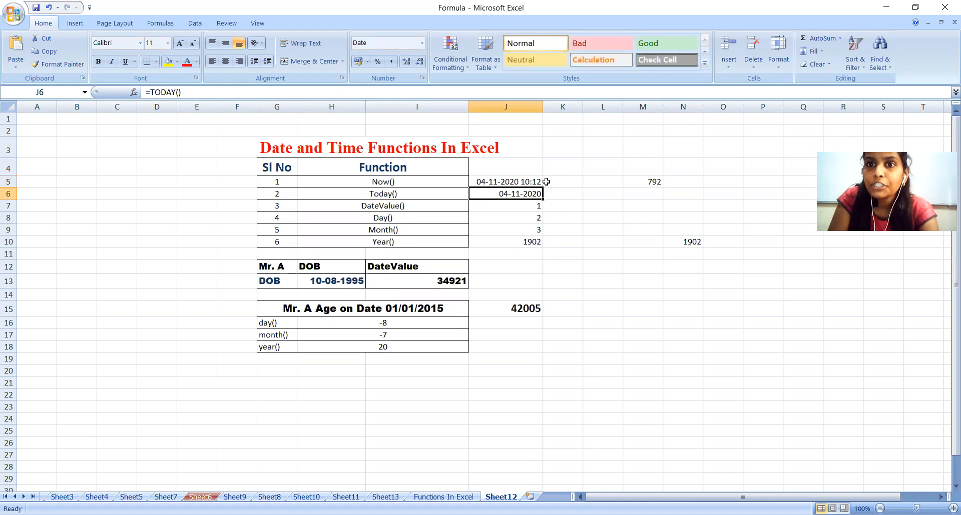
left_click(486, 182)
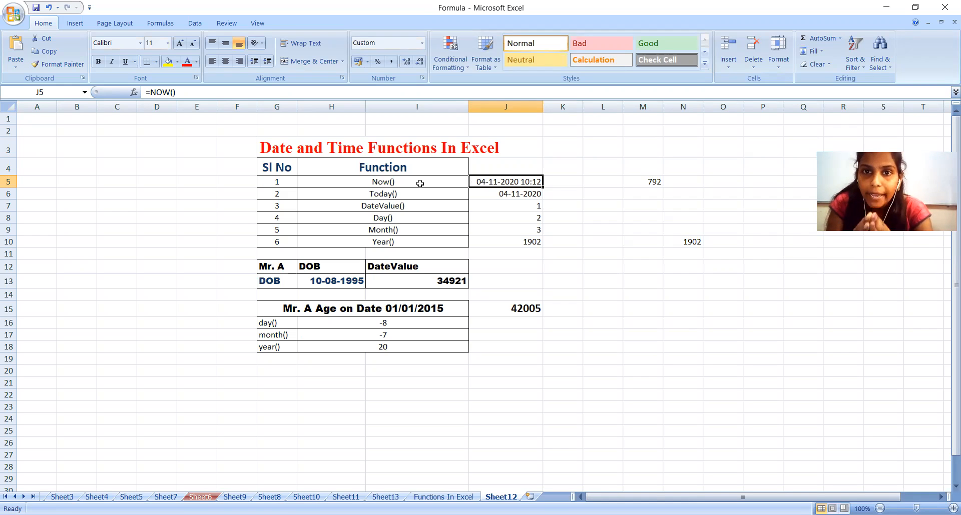
Clear cell J6 beside Today() and re-enter the current date formula =TODAY()
left_click(487, 197)
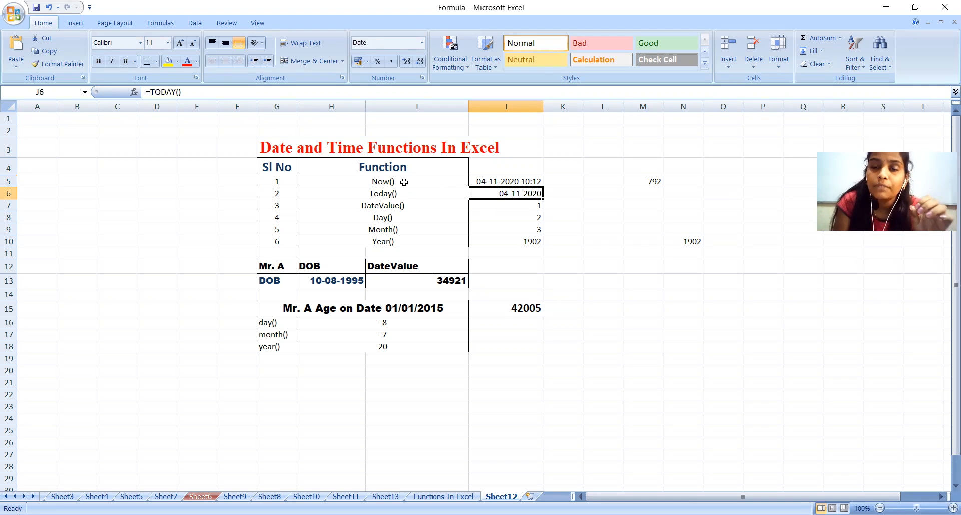
left_click(505, 181)
left_click(514, 195)
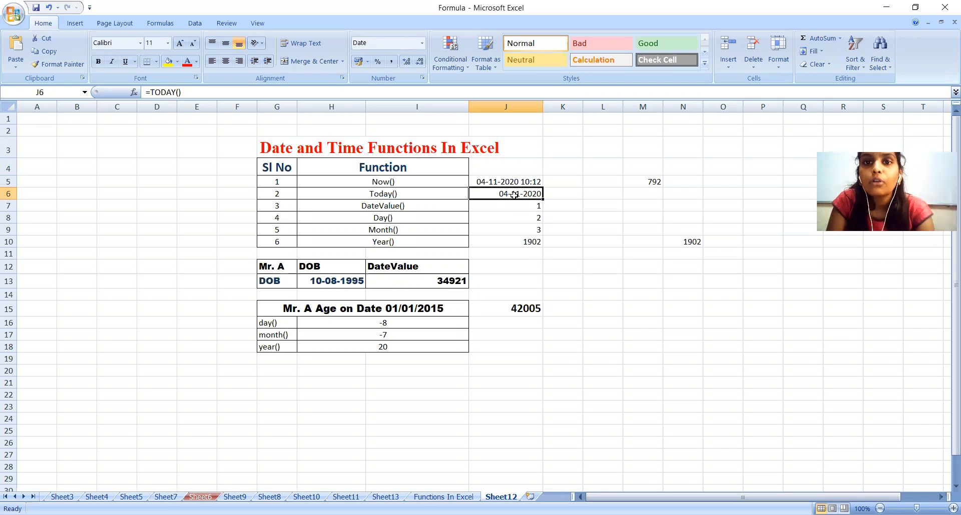
key("BackSpace")
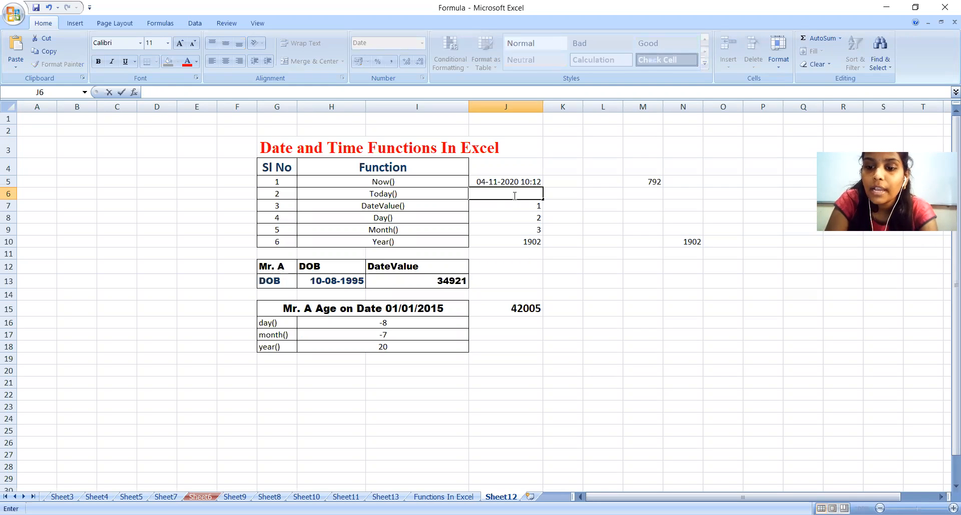
type("=")
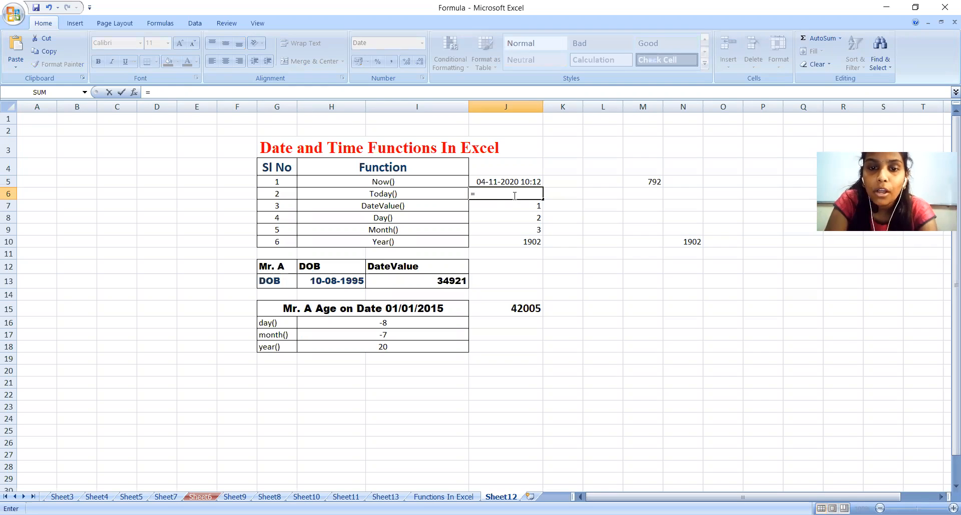
type("t")
type("oday")
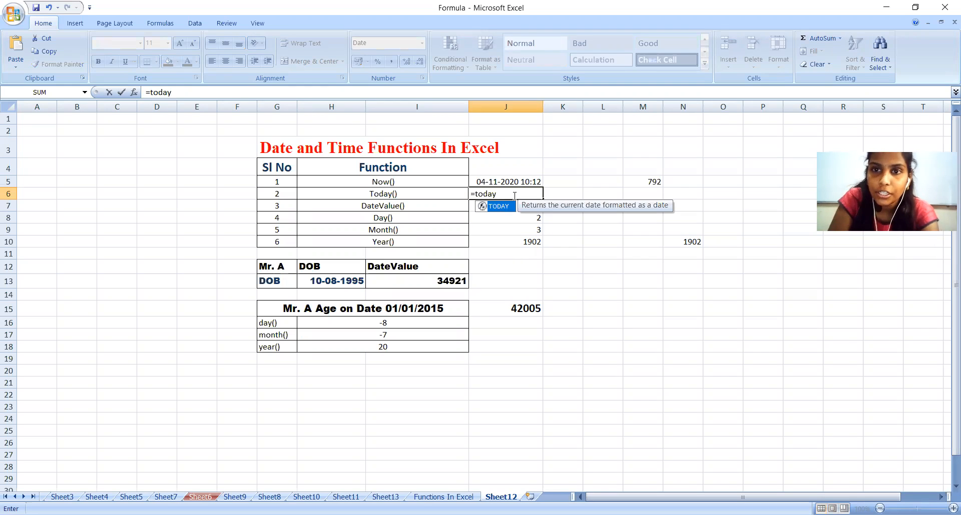
double_click(498, 207)
type(")")
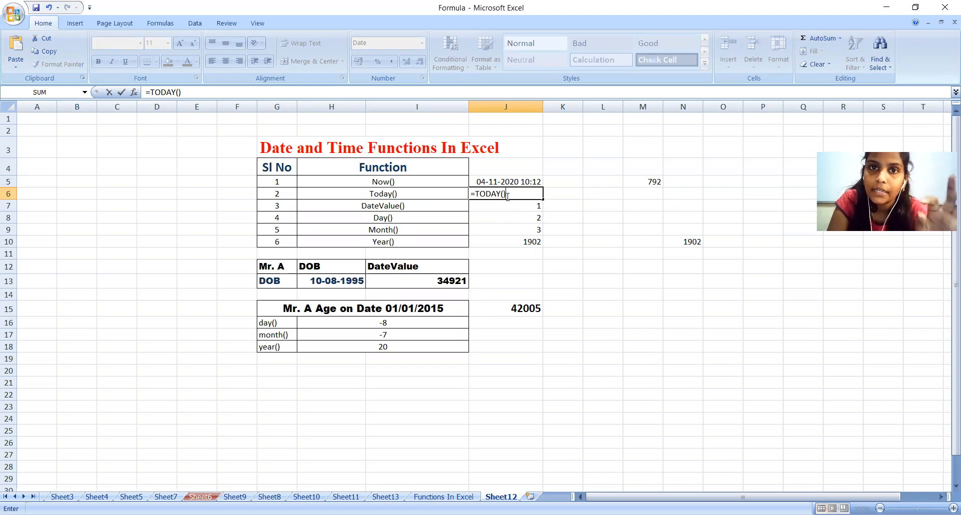
key("Return")
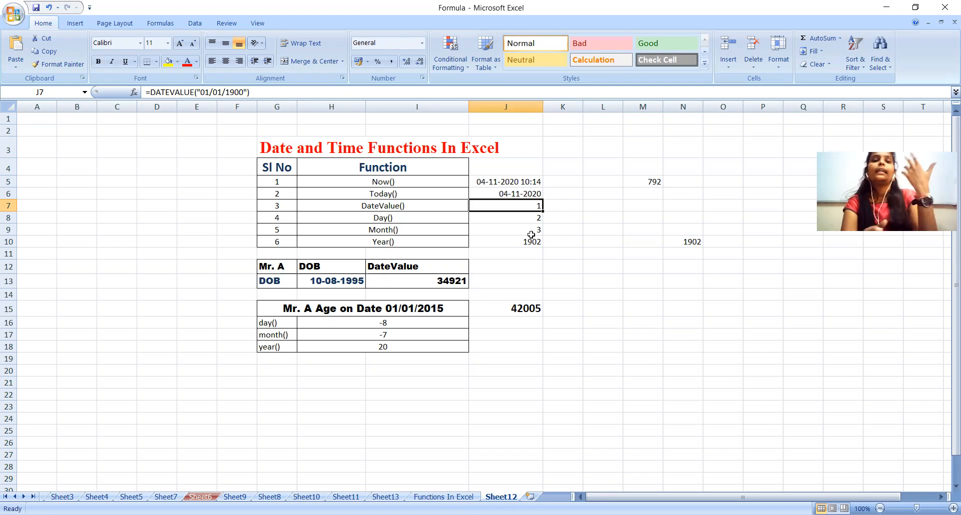
Examine the DATEVALUE formula in cell J7 and the date text it uses, without changing it
left_click(392, 207)
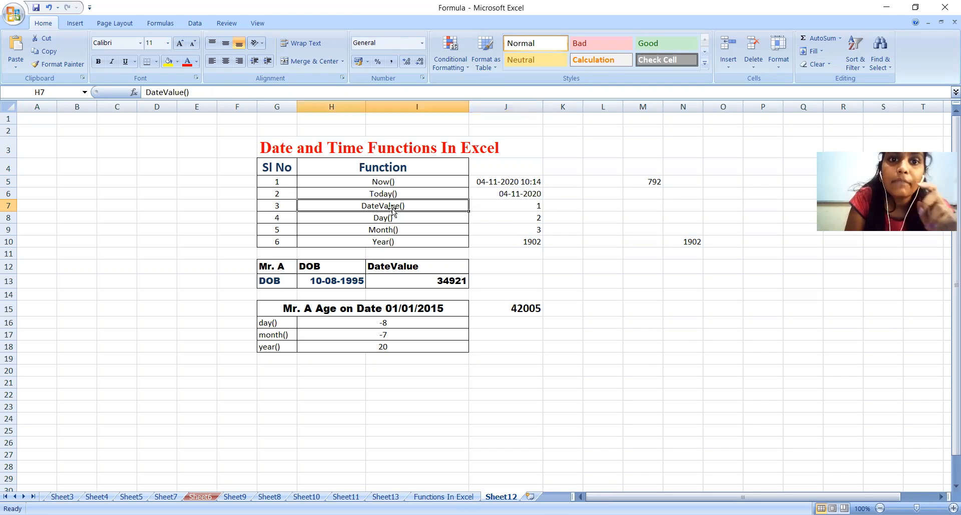
left_click(482, 206)
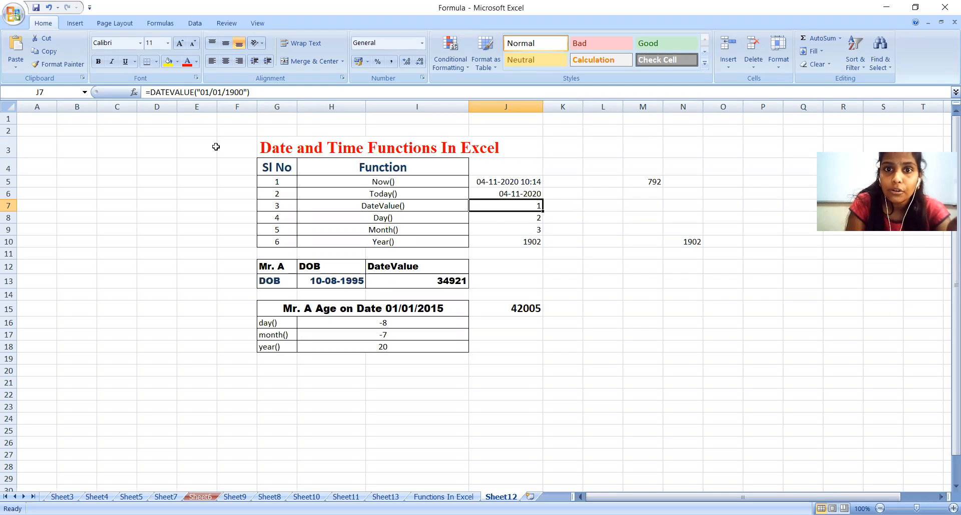
left_click(205, 92)
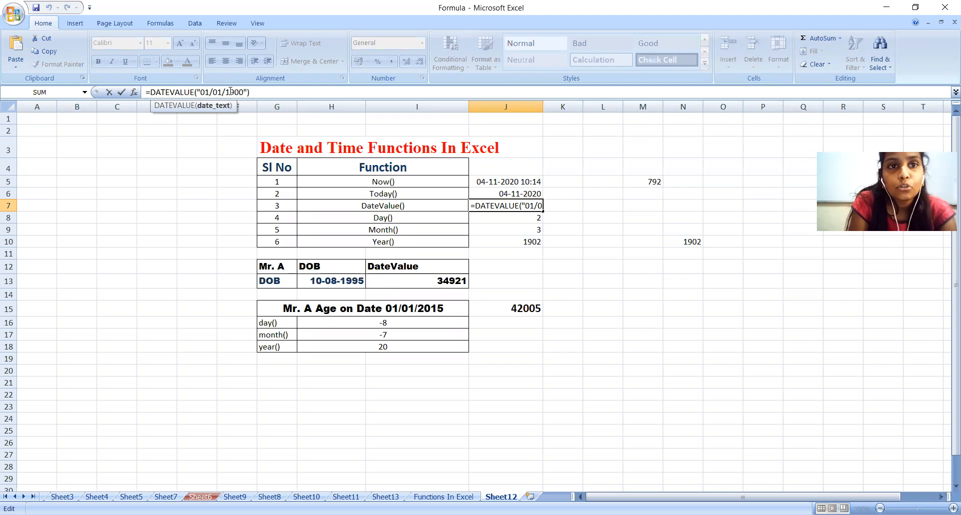
left_click(501, 207)
left_click(665, 226)
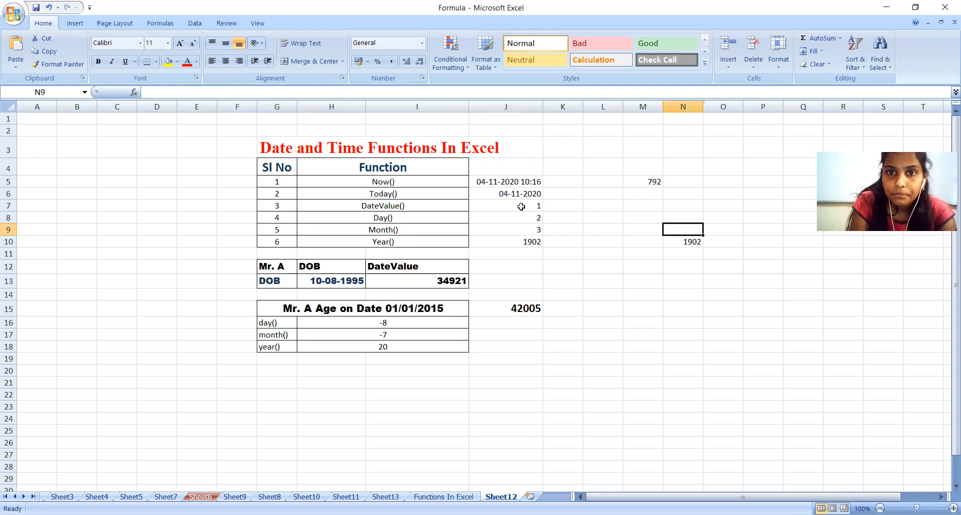
left_click(521, 207)
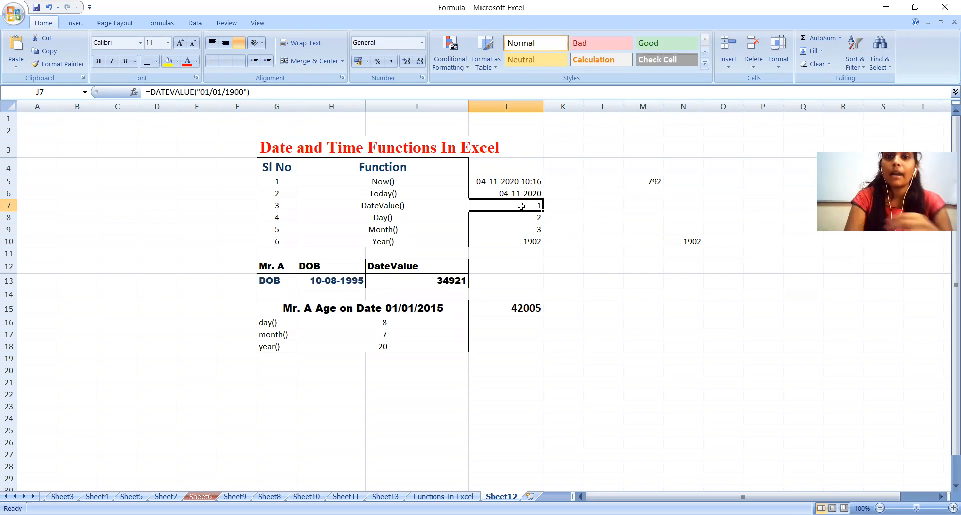
left_click(594, 334)
type("=date")
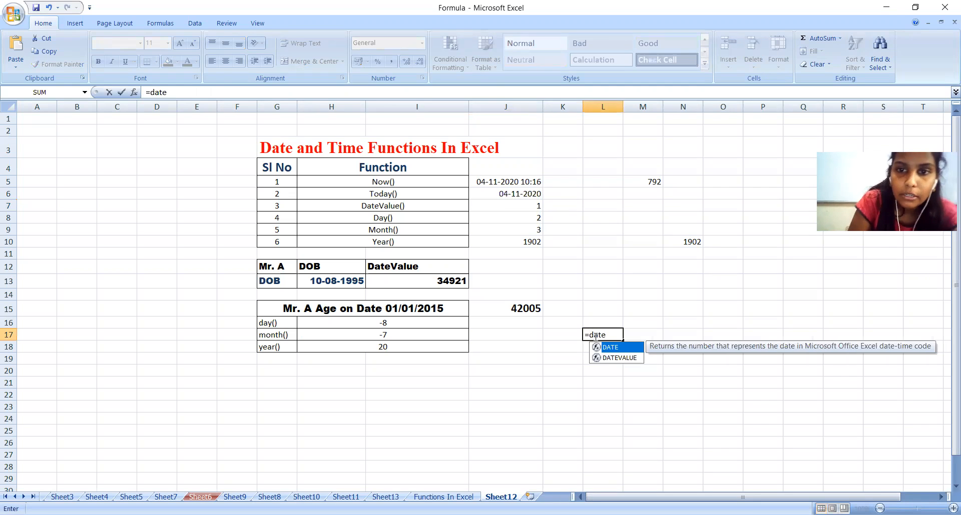
left_click(609, 364)
Clear cell L17 and start a DATEVALUE formula in it
left_click(609, 336)
key("Delete")
type("=d")
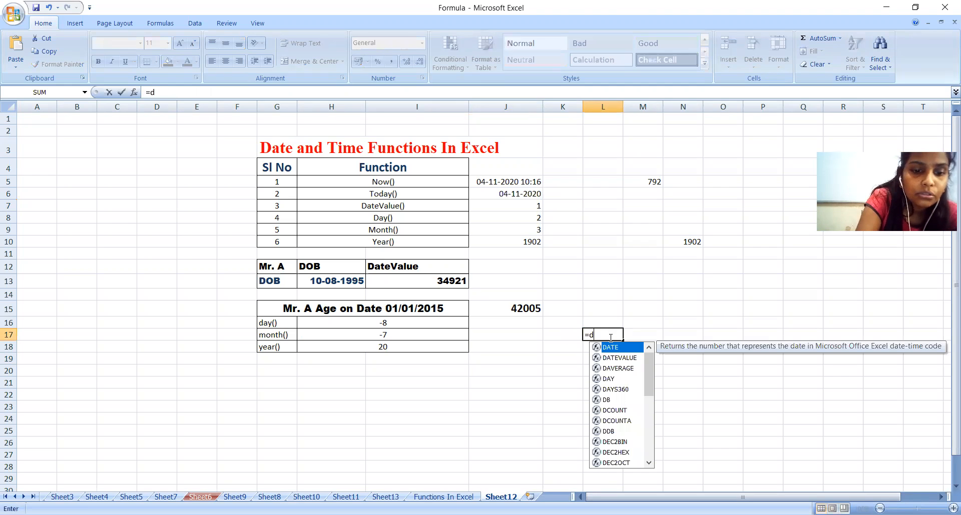
type("ateval")
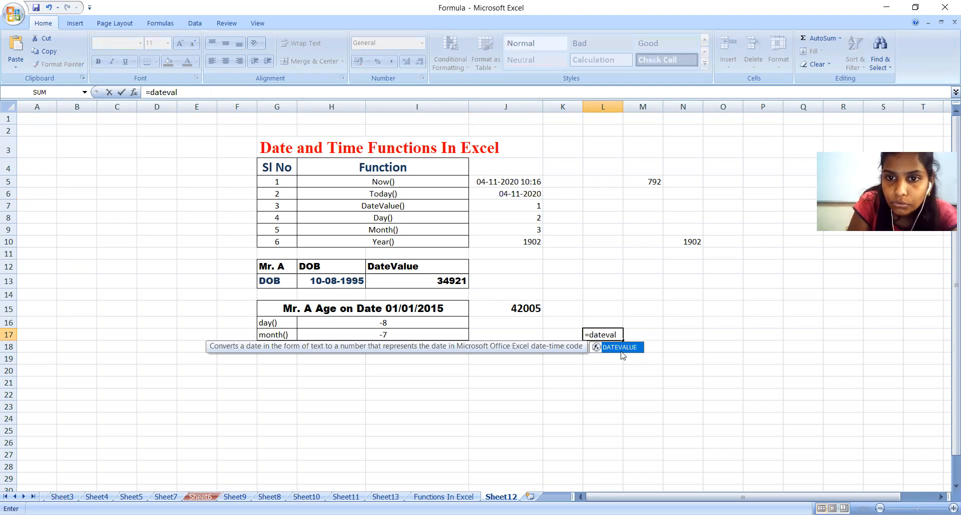
double_click(621, 348)
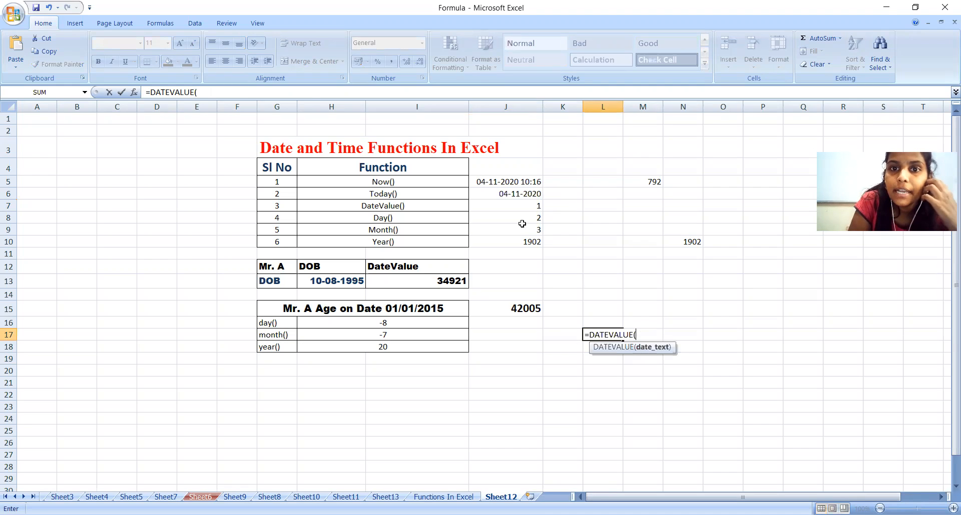
left_click(523, 207)
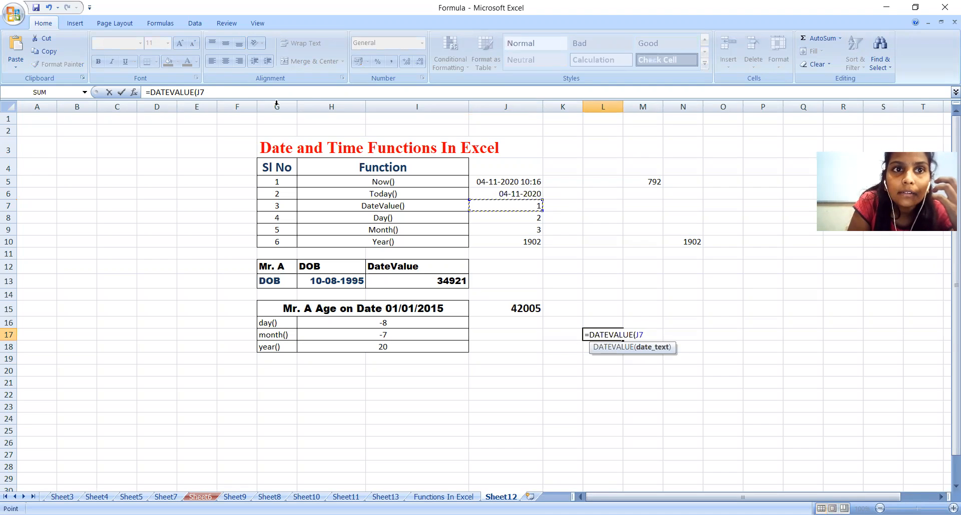
left_click(651, 334)
key("BackSpace")
key("BackSpace")
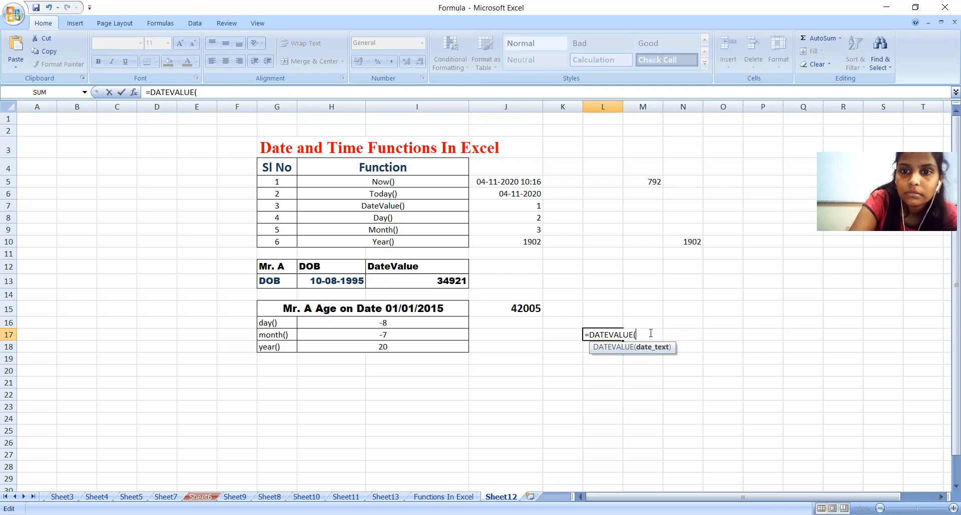
Complete the DATEVALUE formula in L17 with the date text "02/01/1900" and enter it
type("\"")
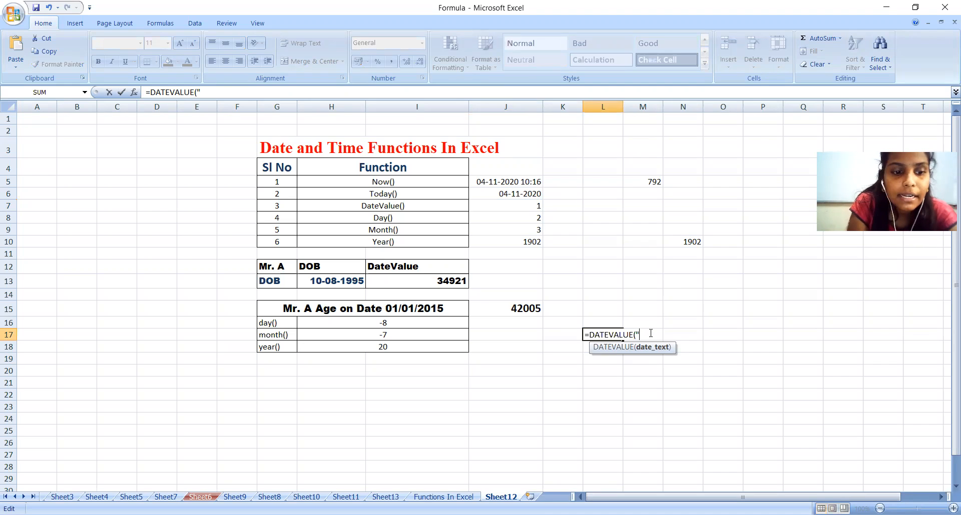
type("02/01")
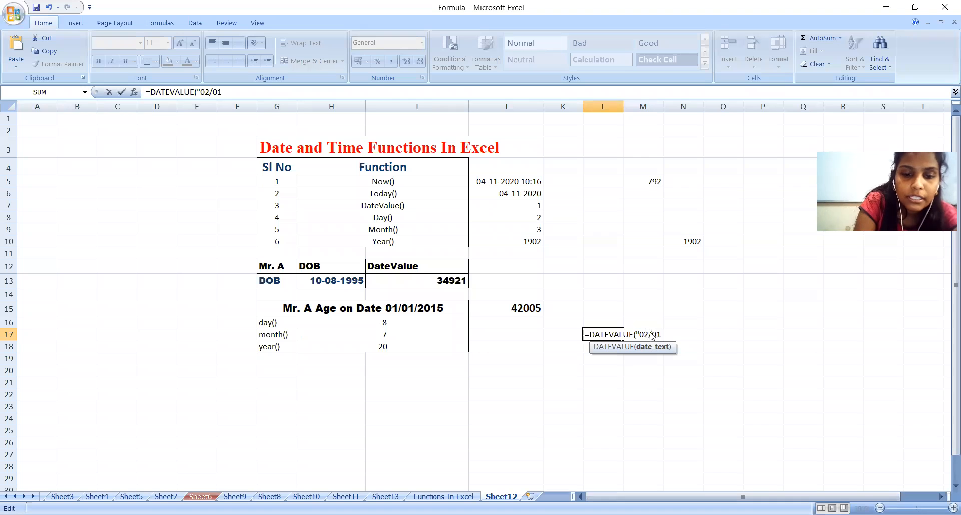
type("/19")
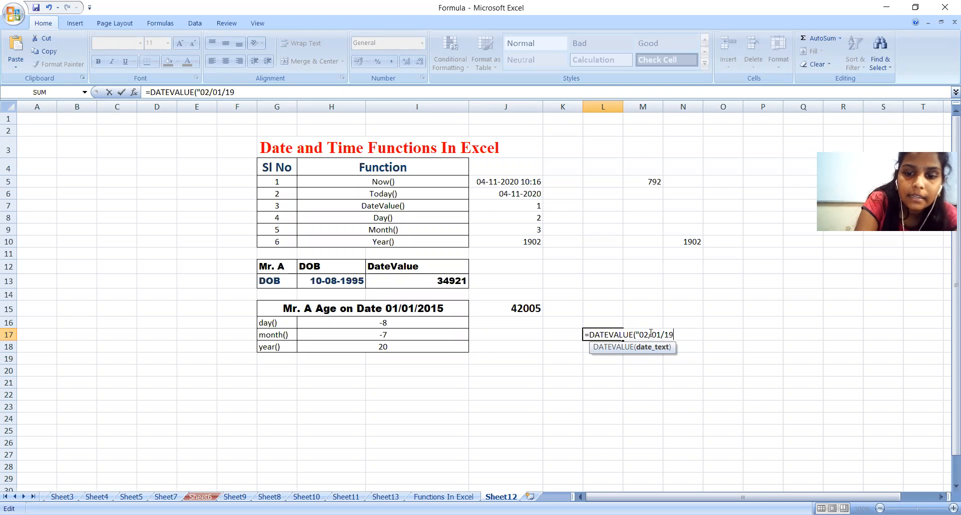
type("00\")")
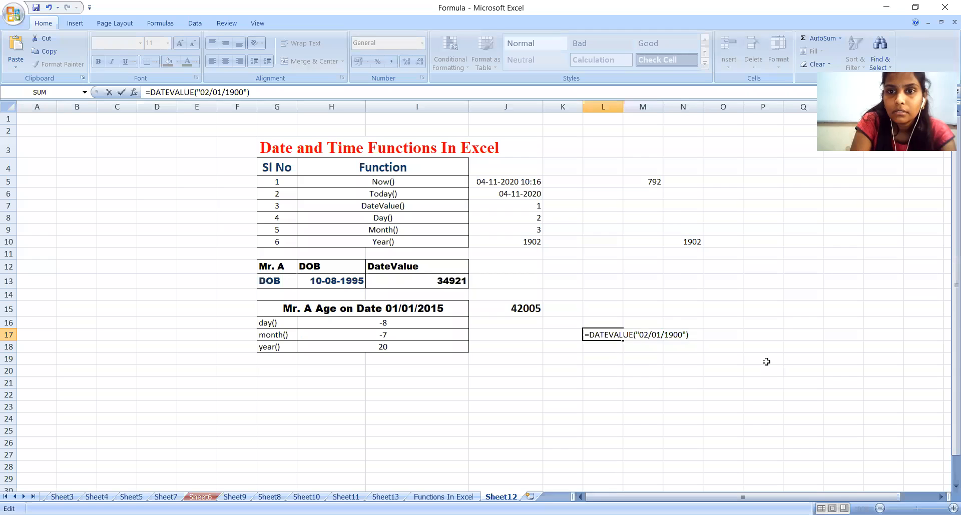
key("Return")
Change the day in L17's DATEVALUE date text so it reads "03/01/1900" and enter the formula
left_click(611, 335)
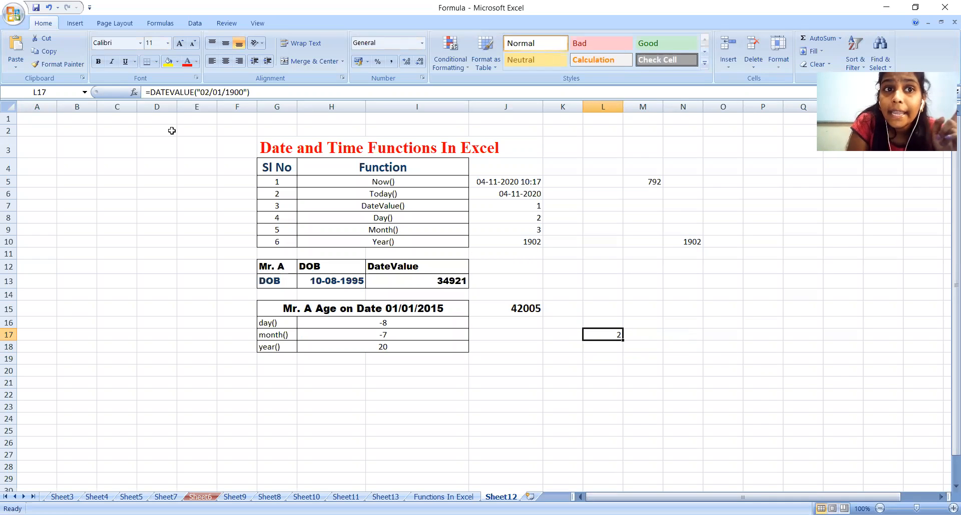
left_click(209, 92)
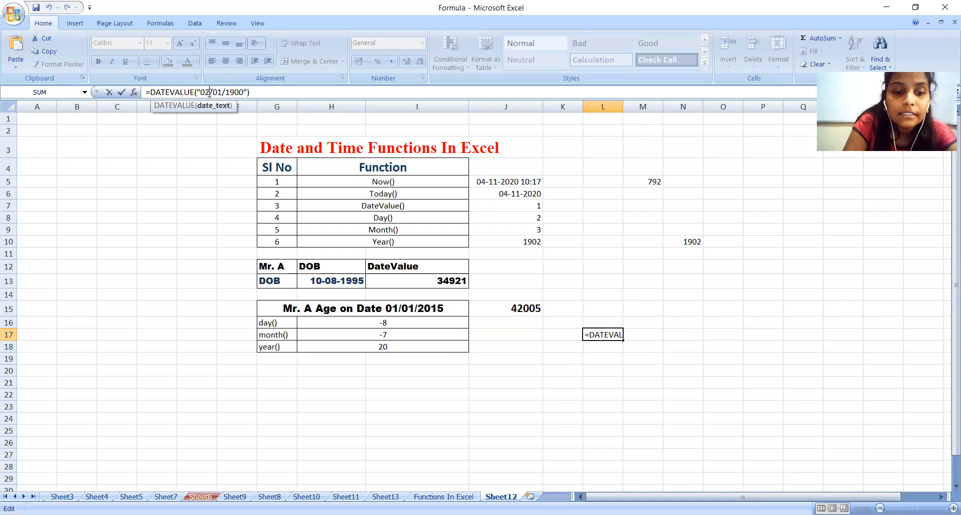
key("BackSpace")
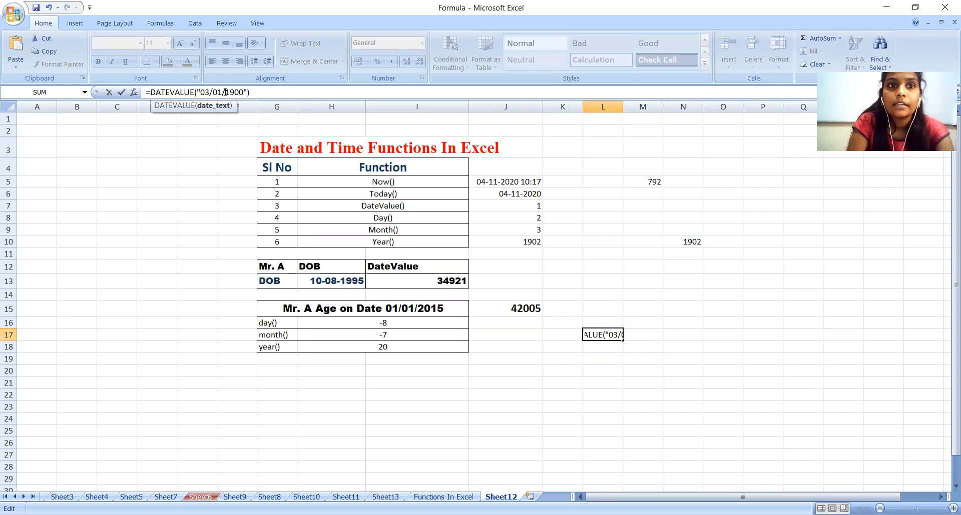
left_click(607, 340)
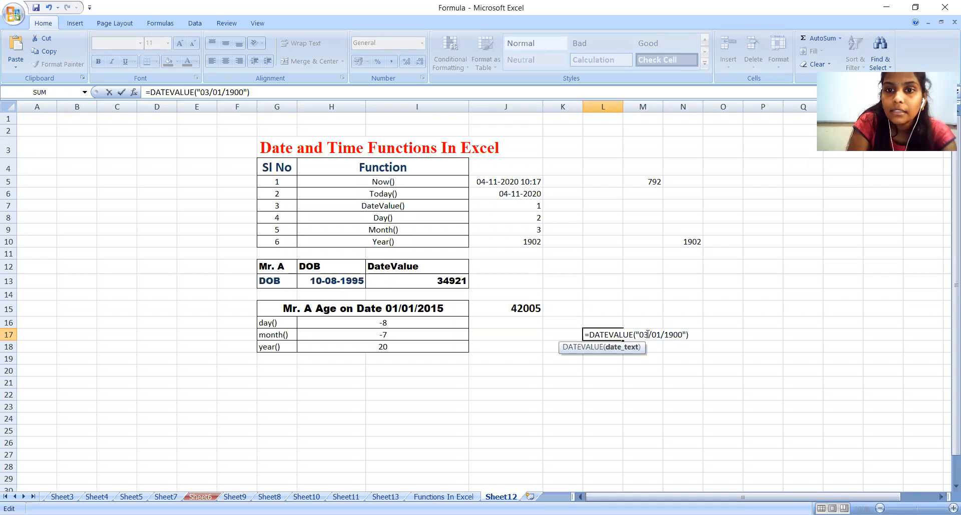
left_click(648, 334)
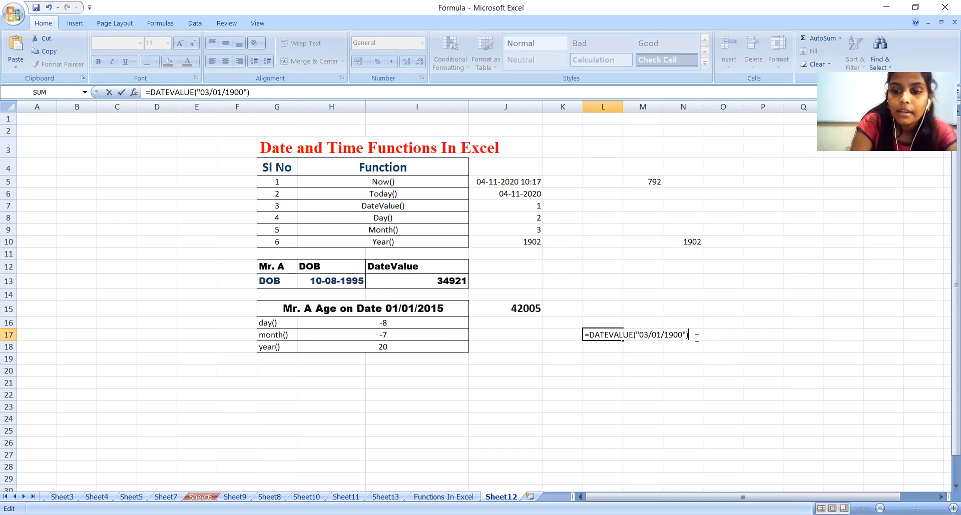
key("Return")
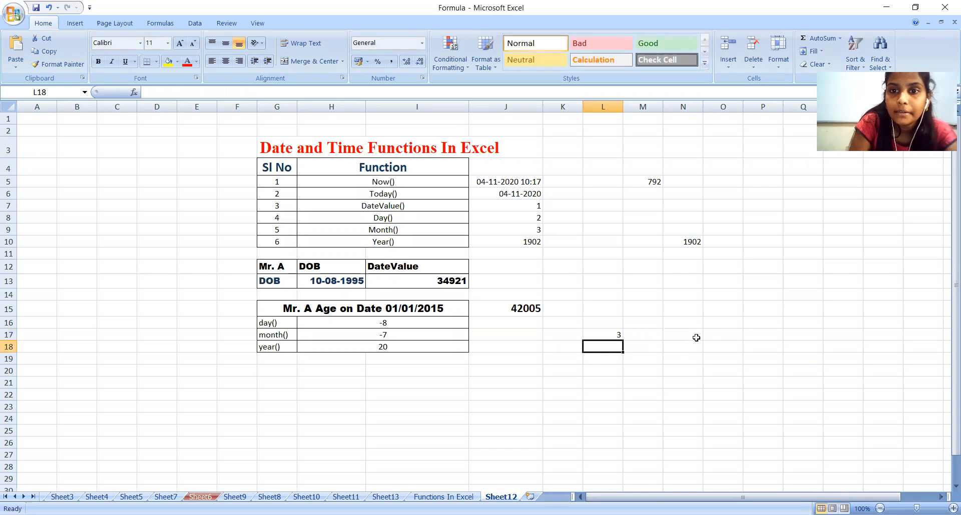
Change the year in L17's DATEVALUE date text to 1901 and enter the formula
left_click(619, 335)
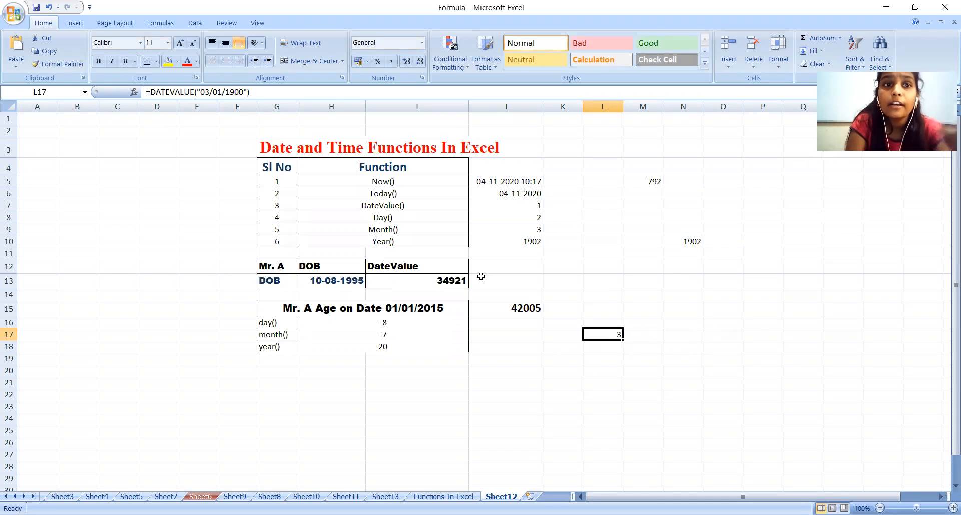
left_click(243, 93)
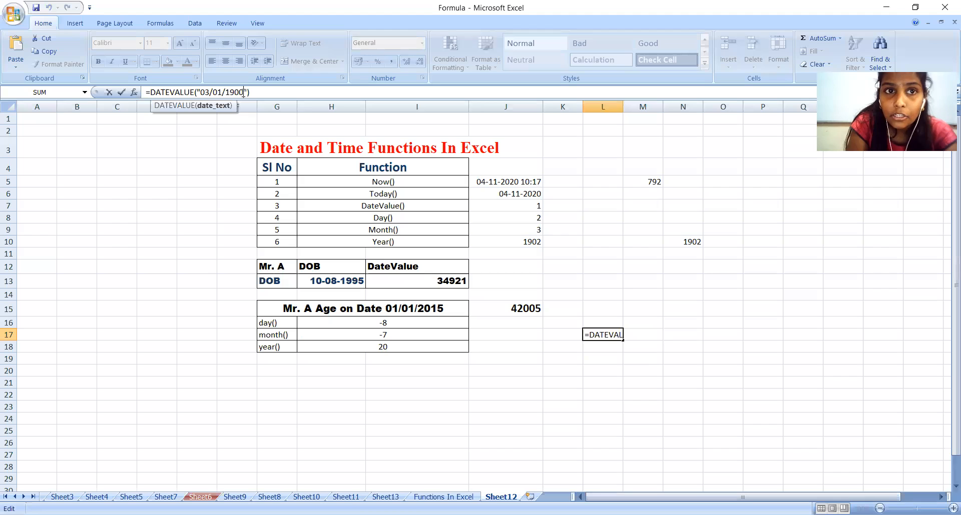
key("BackSpace")
type("1")
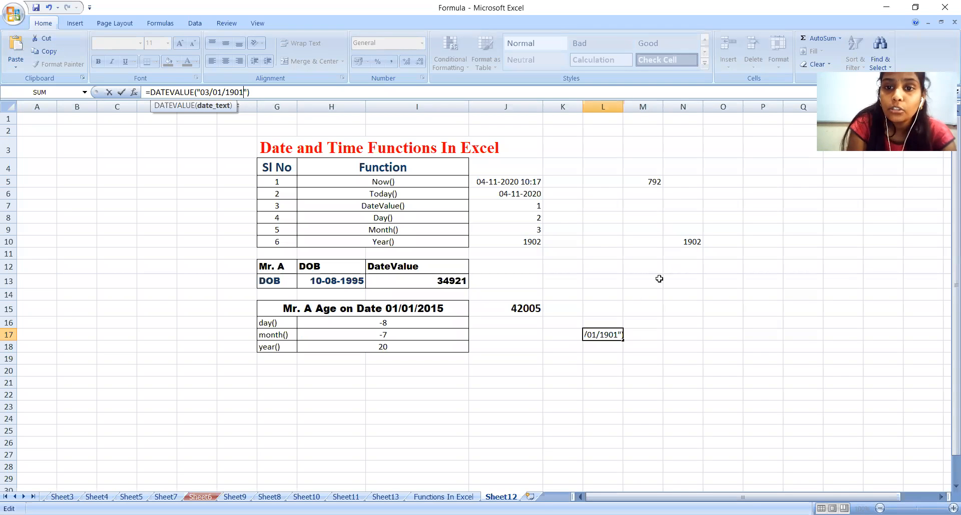
key("Return")
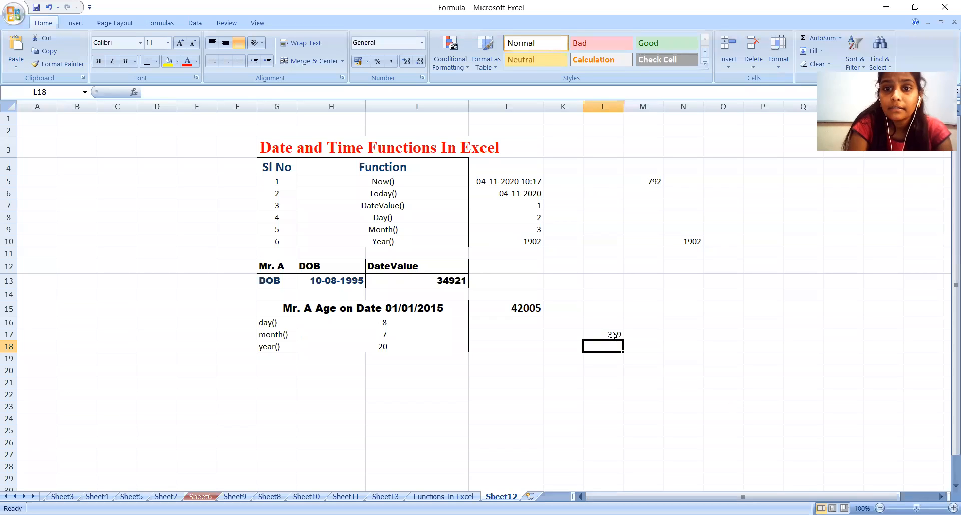
Change the month in L17's DATEVALUE date text so it reads "03/02/1901" and enter the formula
left_click(611, 334)
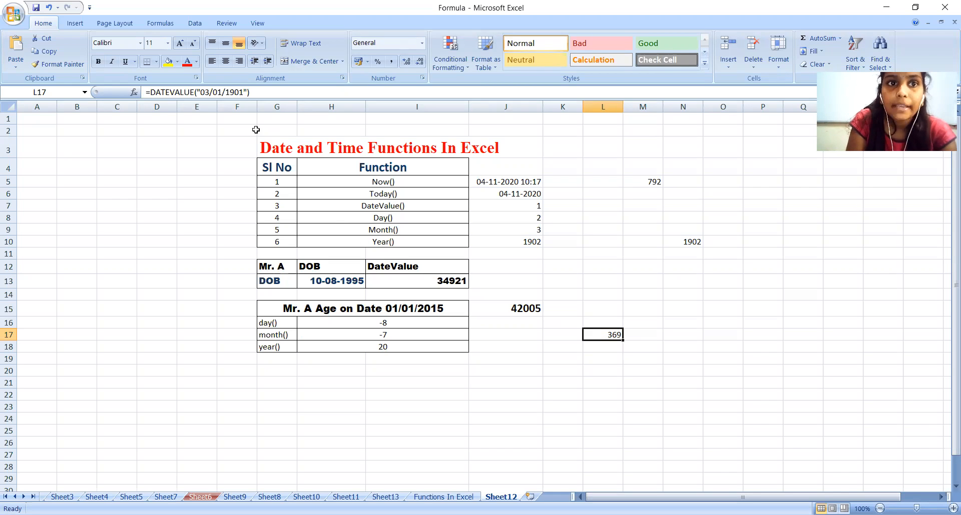
left_click(220, 93)
key("BackSpace")
type("2")
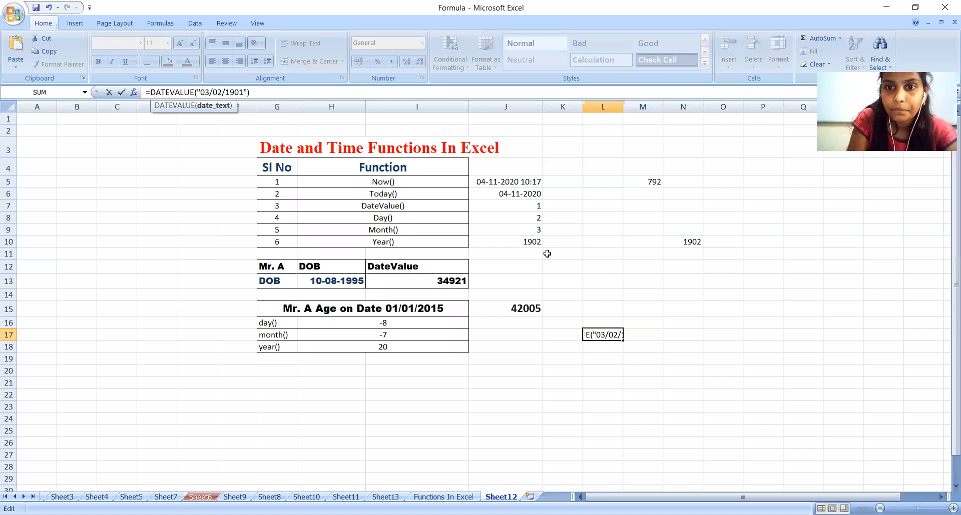
key("Return")
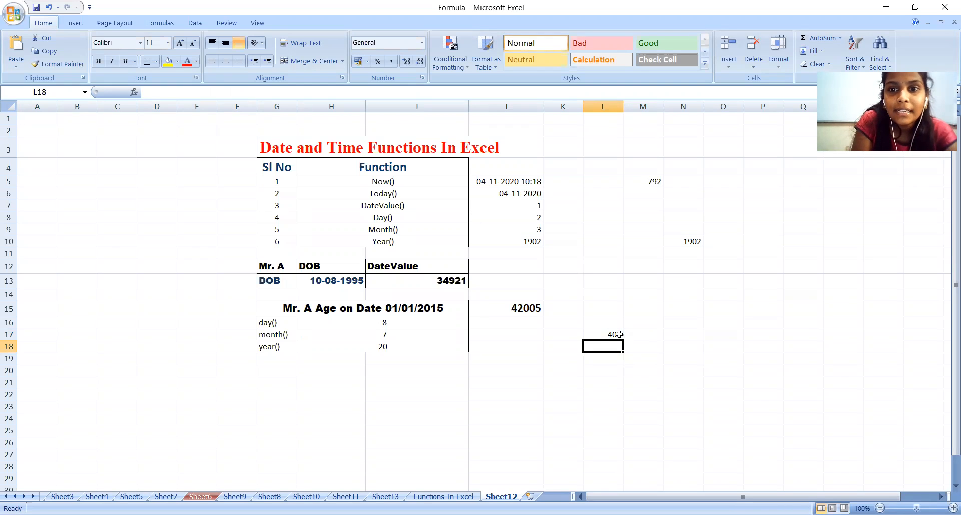
Set the month in L17's DATEVALUE date text back to 01 and enter the formula
left_click(614, 335)
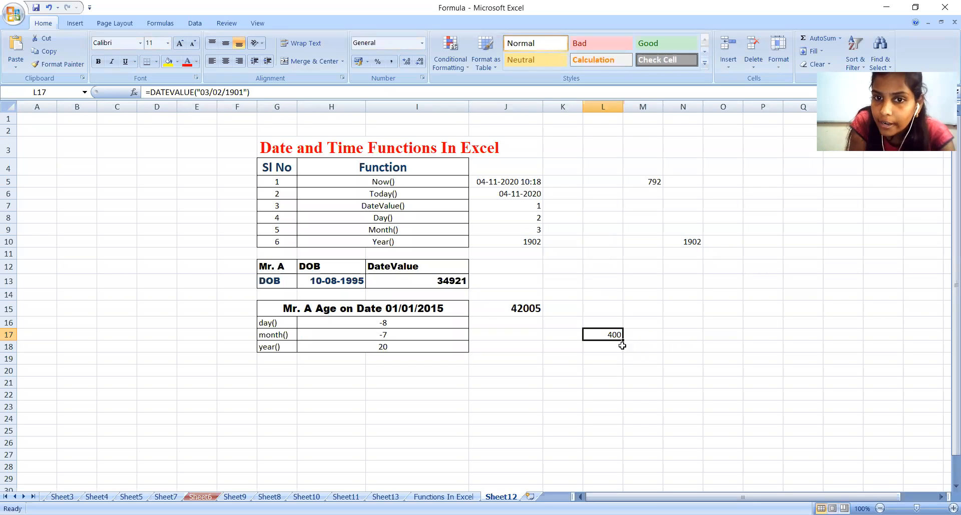
left_click(222, 93)
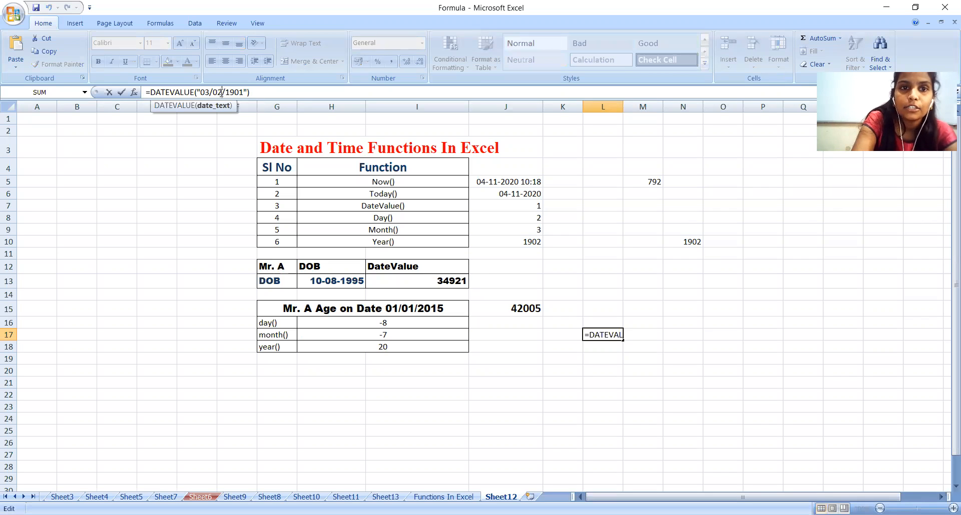
key("BackSpace")
type("1")
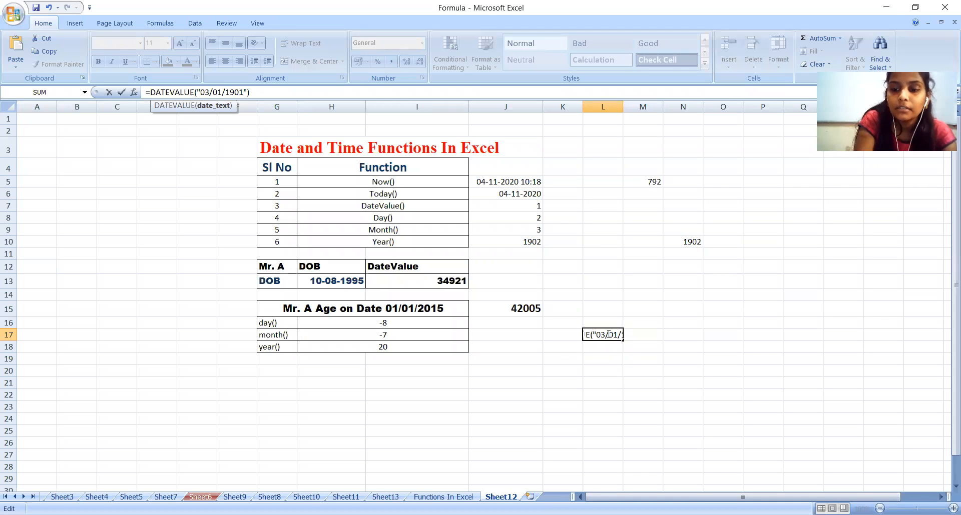
key("Return")
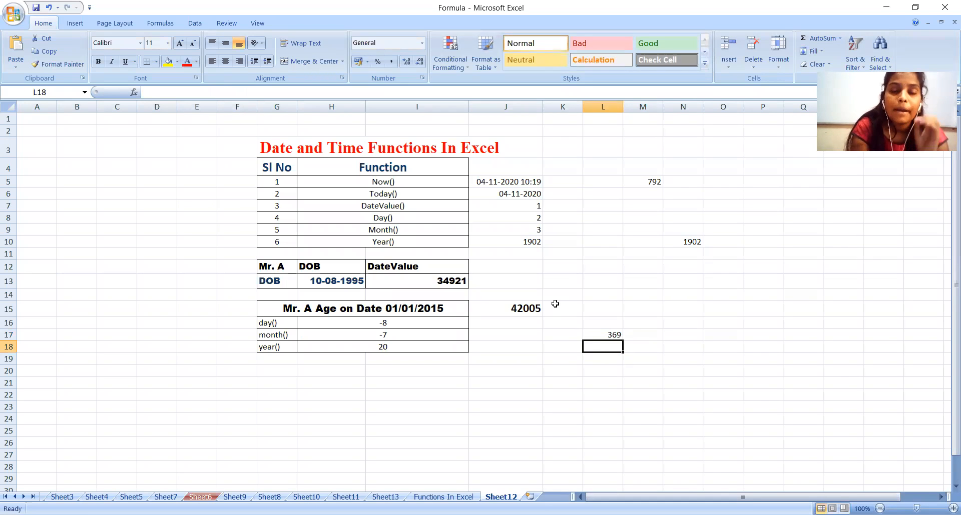
Change the year in L17's DATEVALUE date text so it reads "03/01/1903" and enter the formula
left_click(616, 336)
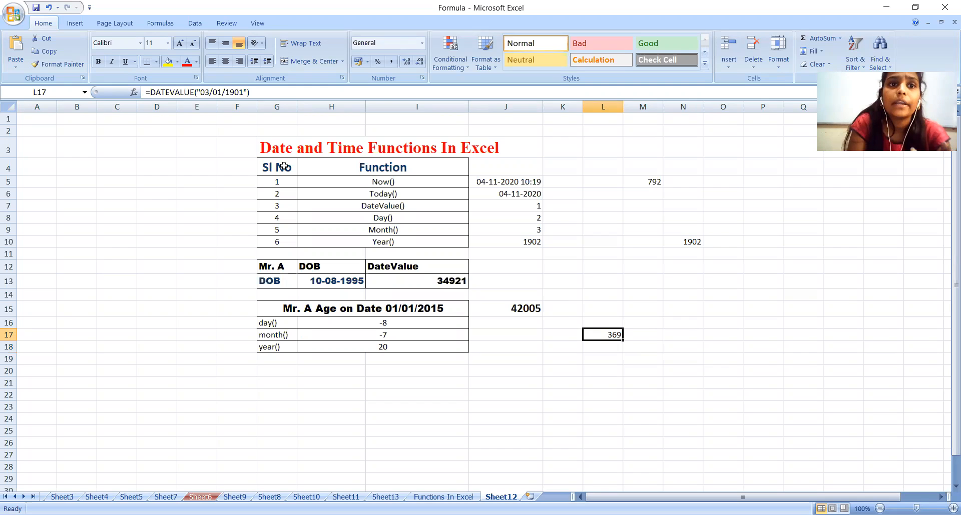
left_click(244, 93)
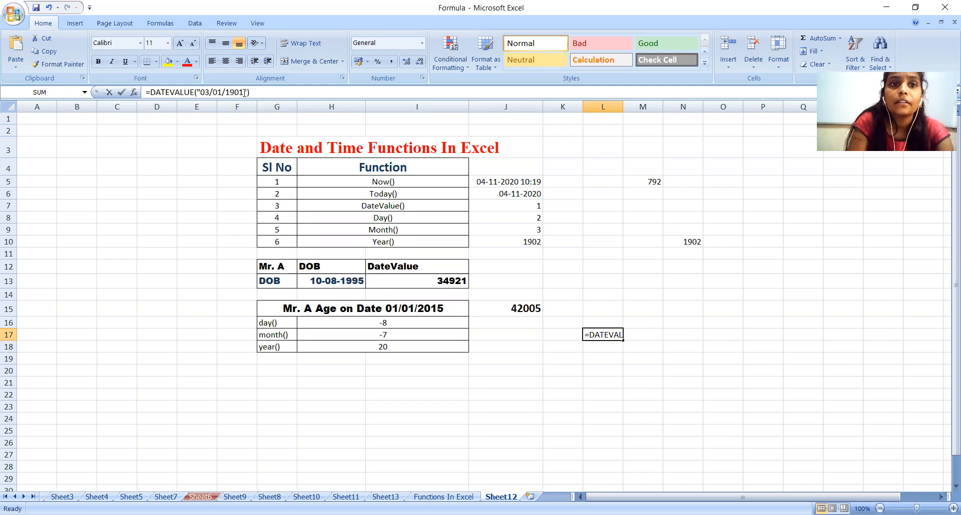
key("BackSpace")
type("3")
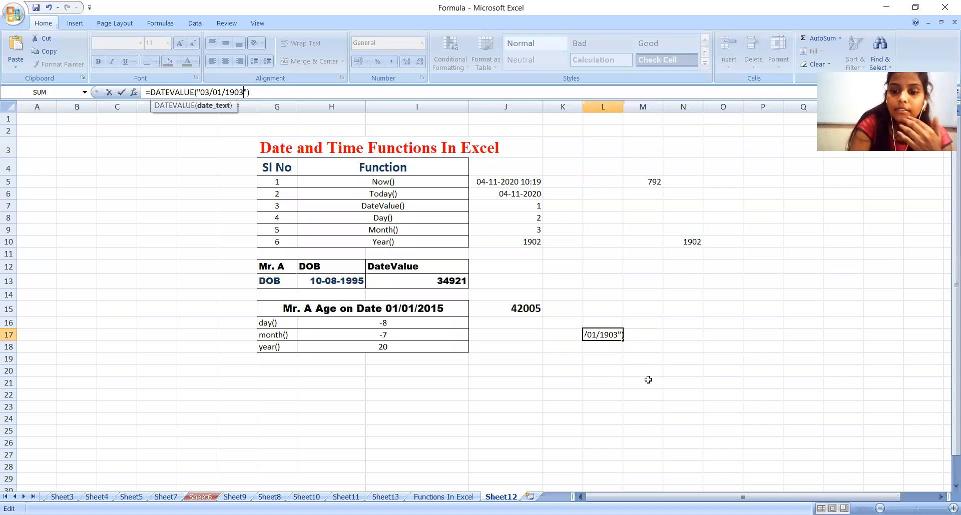
key("Return")
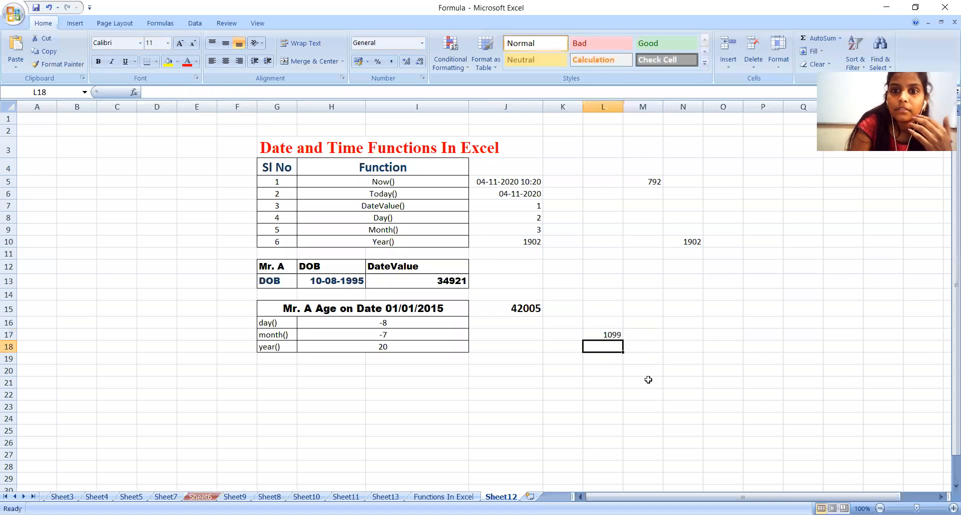
Set the year in L17's DATEVALUE date text to 1905 and enter the formula
left_click(616, 335)
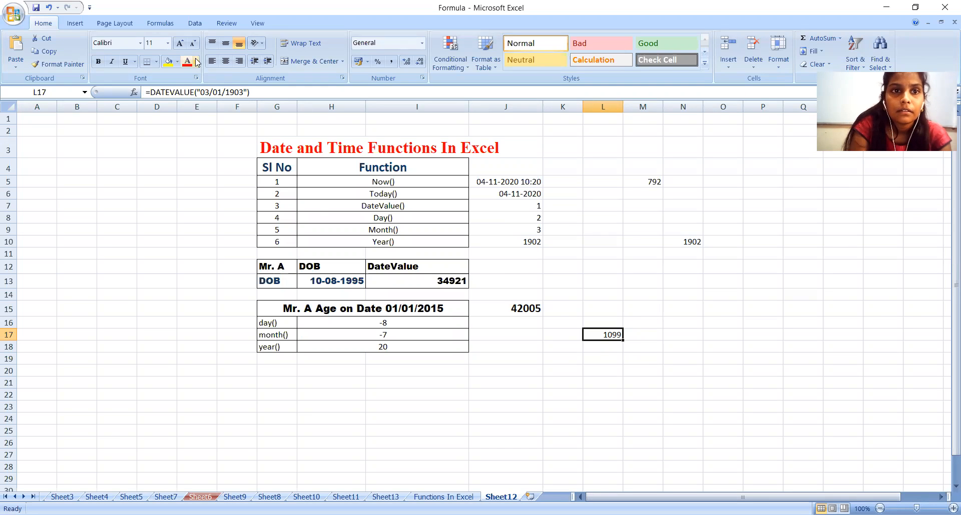
left_click(244, 92)
key("BackSpace")
type("5")
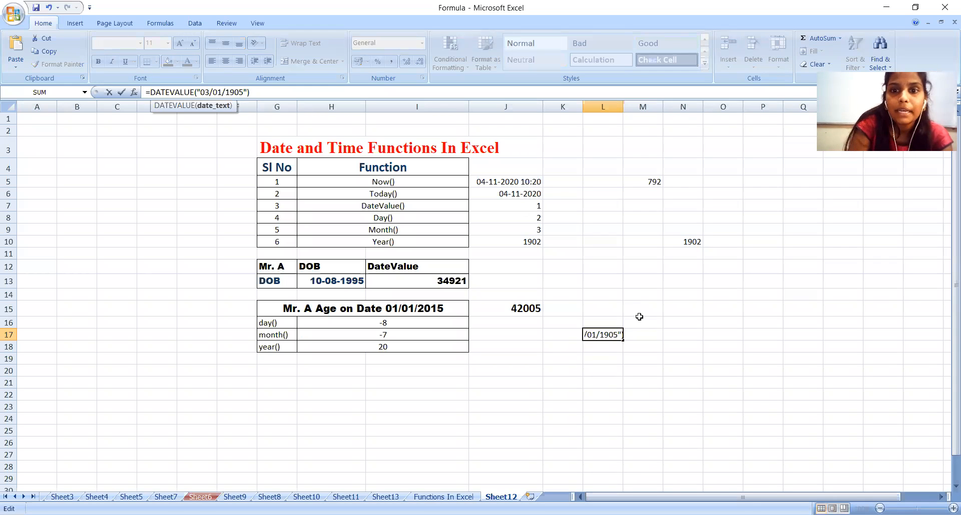
key("Return")
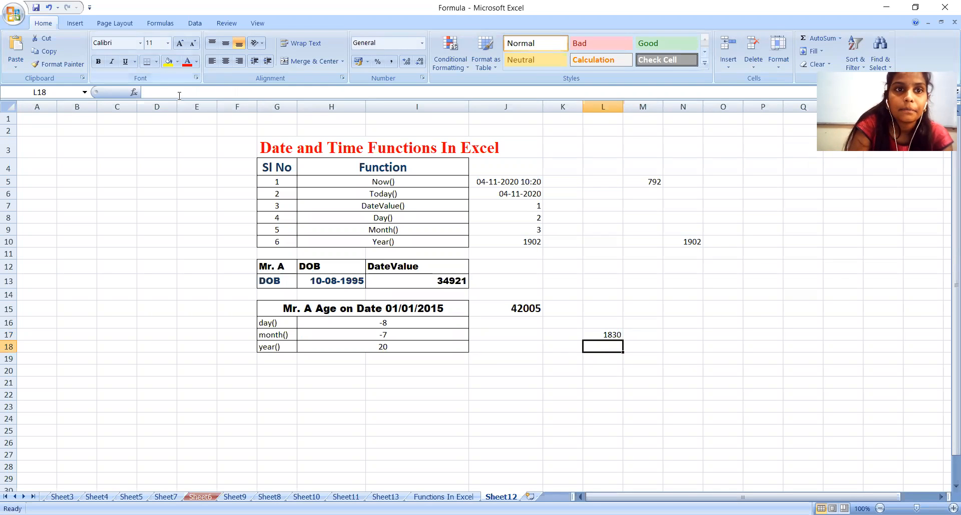
Examine the date formulas in L17, J6, J7, J8, M5 and J10, including the serial numbers used by DAY and YEAR
left_click(603, 336)
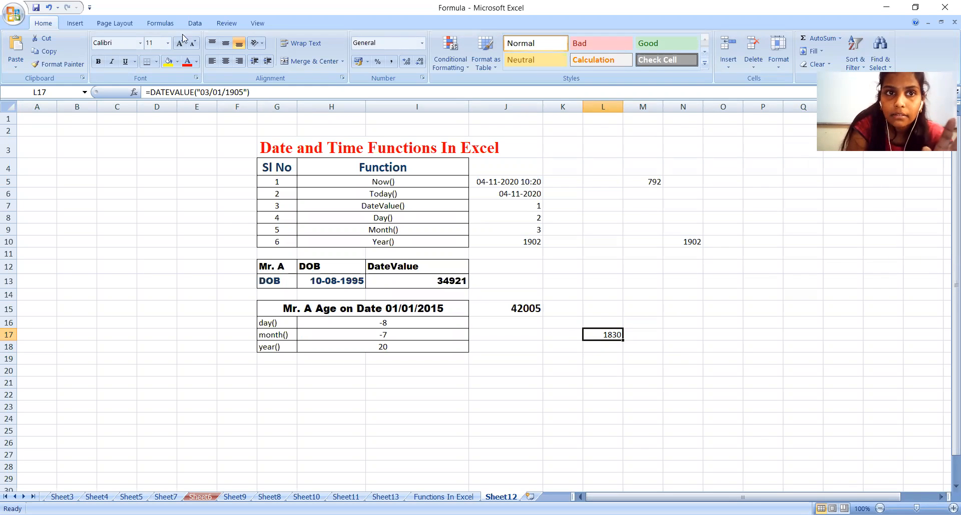
left_click(529, 208)
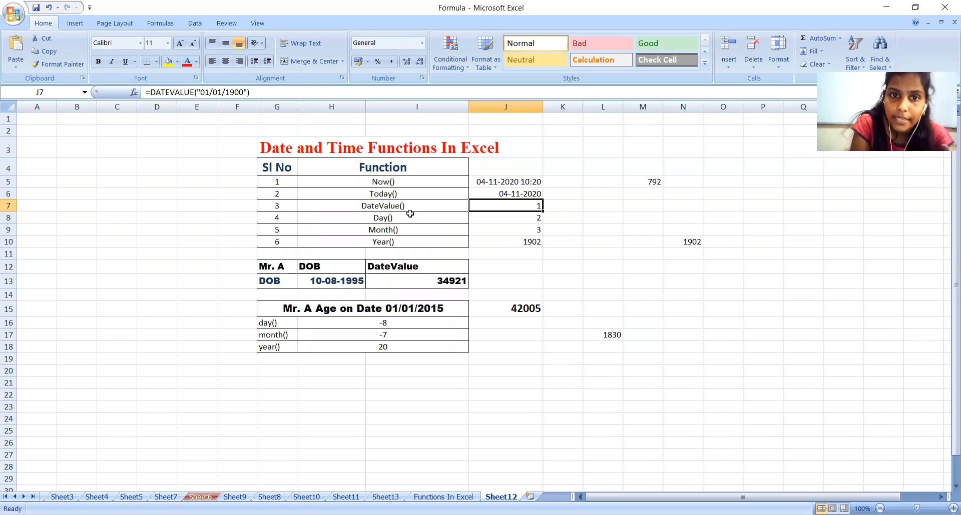
left_click(484, 220)
double_click(486, 220)
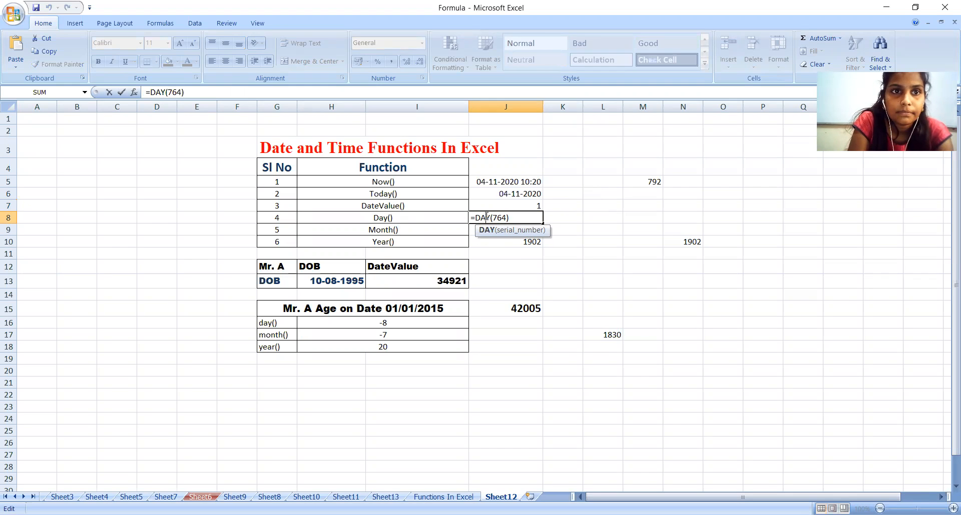
left_click(529, 195)
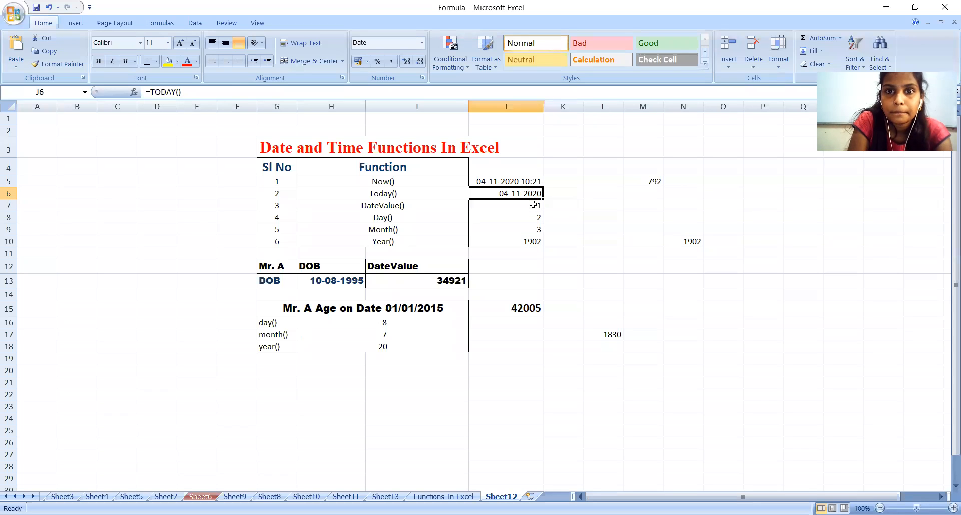
left_click(533, 205)
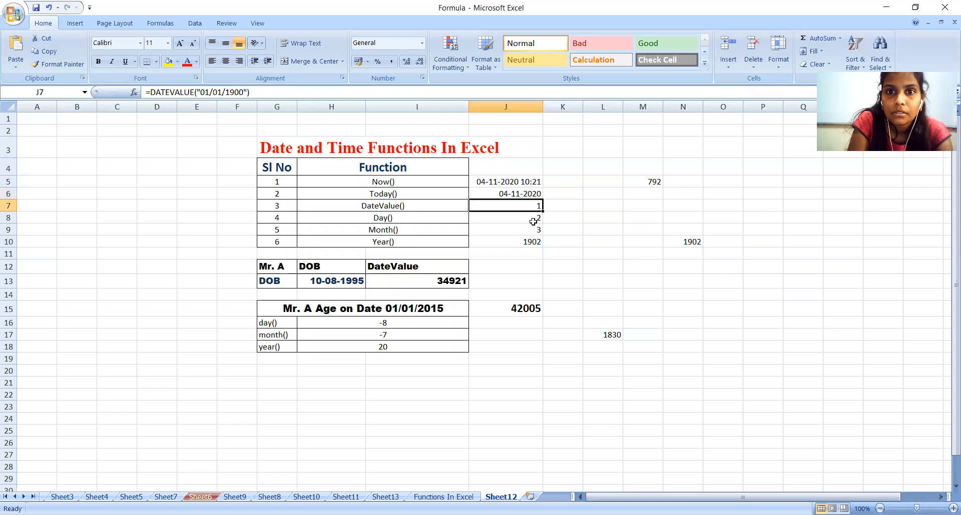
left_click(533, 220)
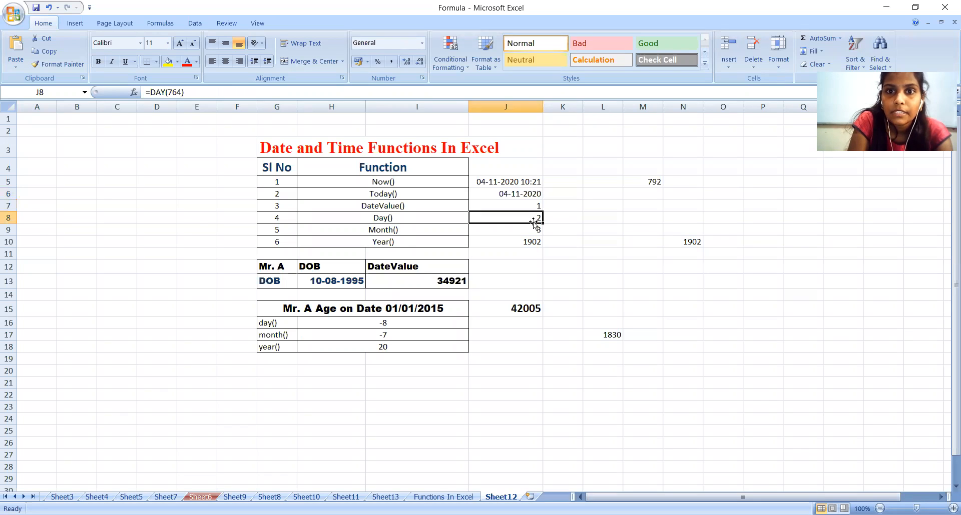
left_click(657, 183)
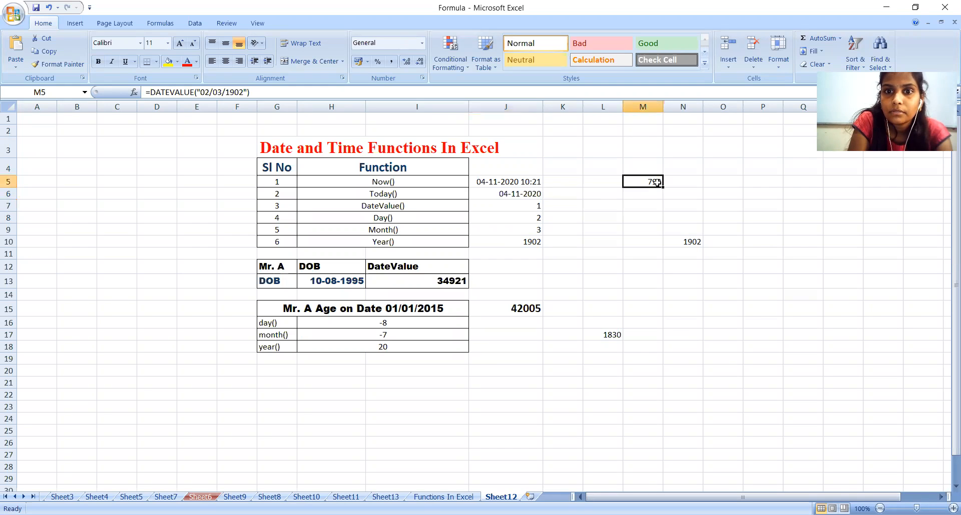
left_click(525, 243)
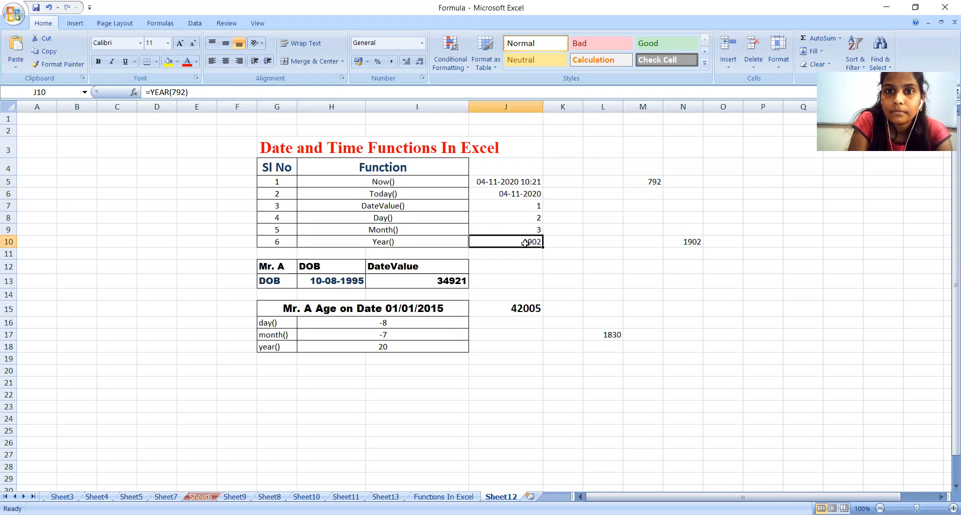
Enter a DATEVALUE formula in M7 for the date 01/01/1902
left_click(639, 206)
type("=")
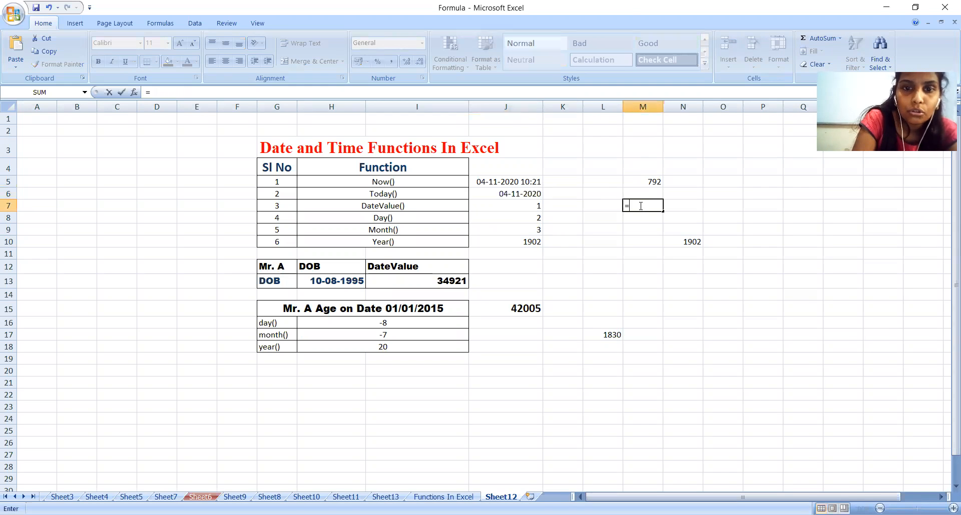
type("date")
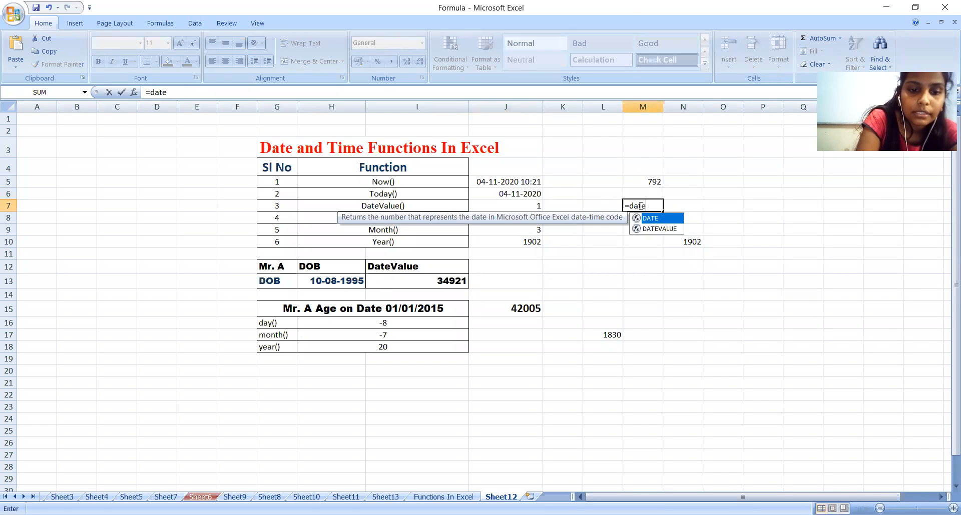
type("values")
key("BackSpace")
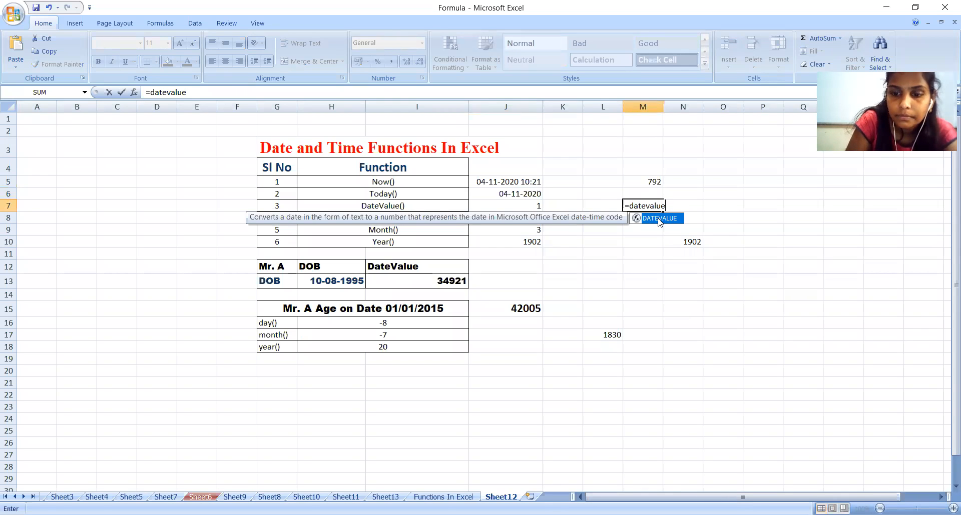
double_click(659, 218)
type("\"")
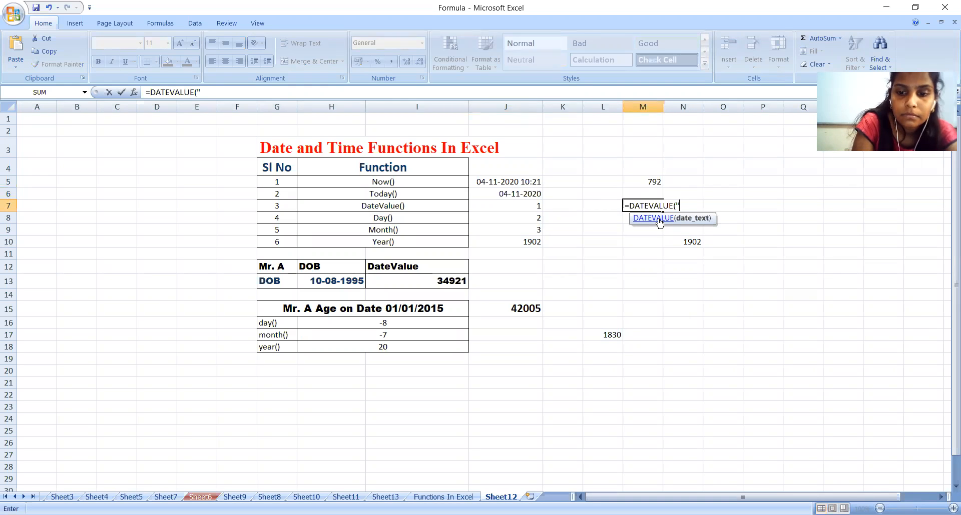
type("01/01/1902")
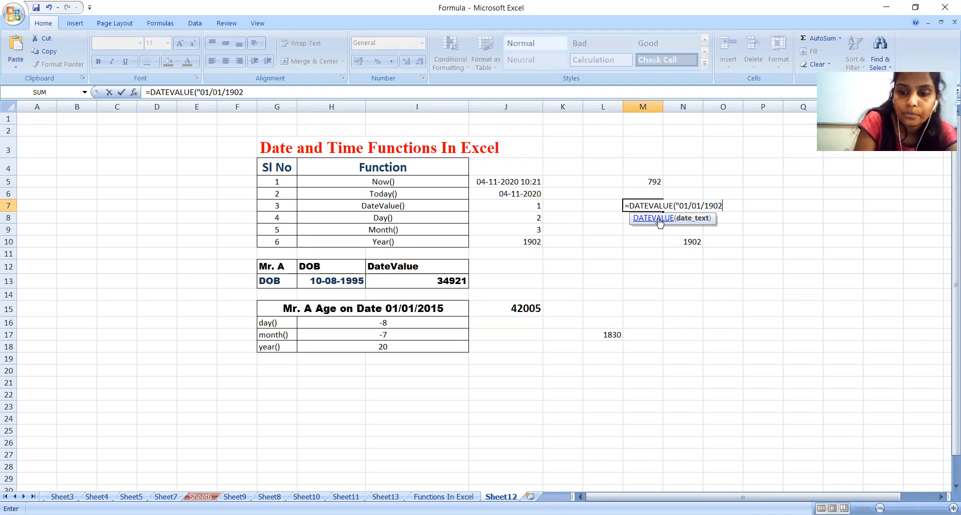
type("\")")
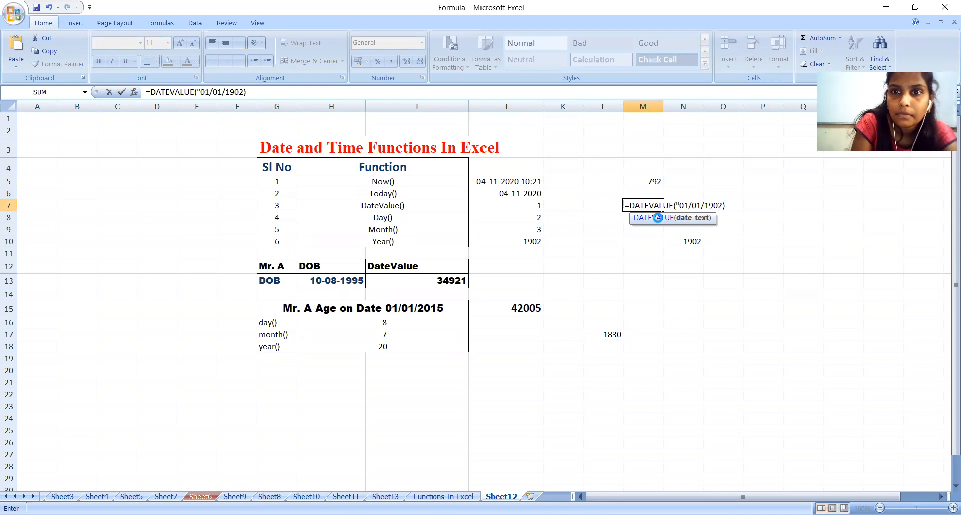
key("Return")
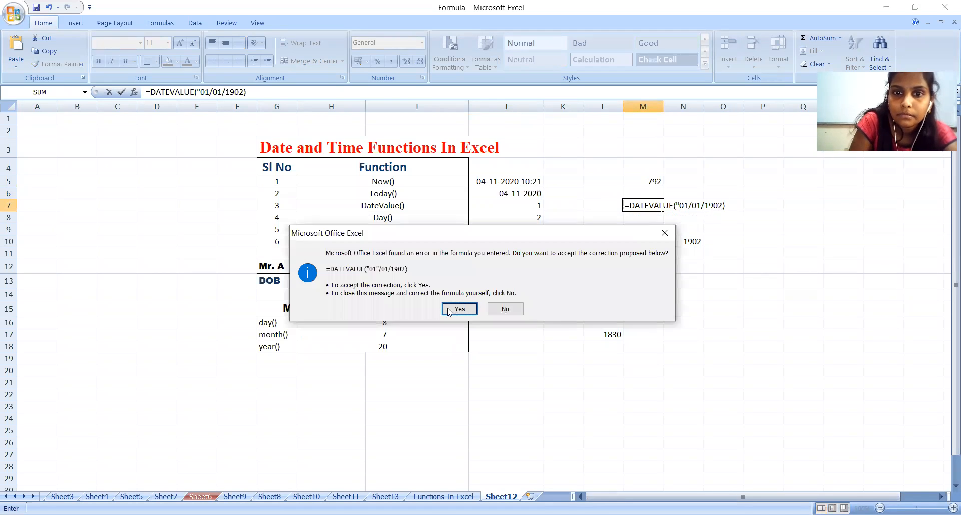
Decline the proposed correction and add the missing closing quotation mark so M7 reads =DATEVALUE("01/01/1902")
left_click(505, 309)
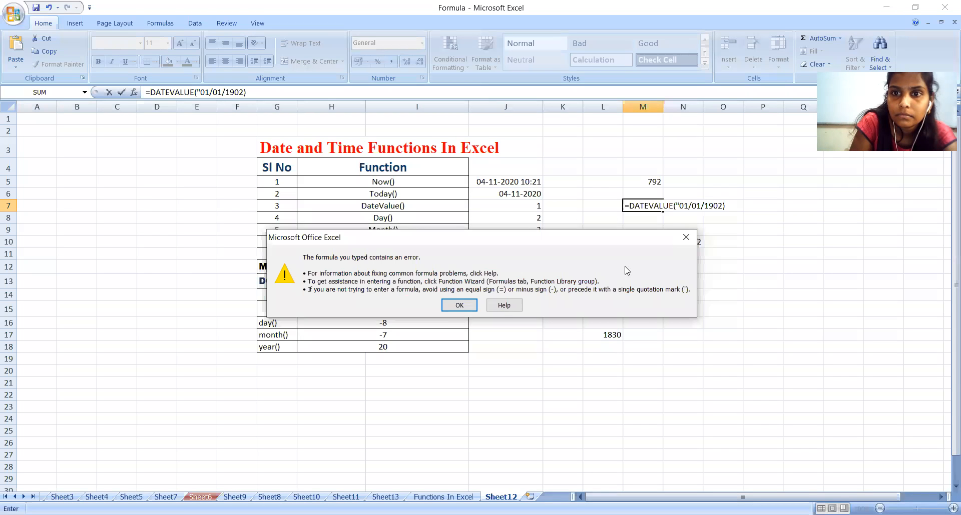
left_click(687, 243)
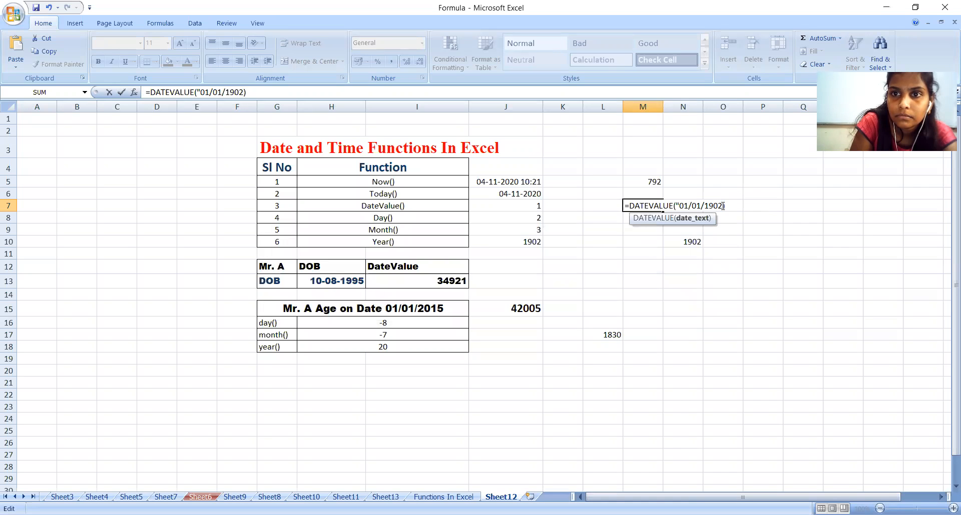
type("\"")
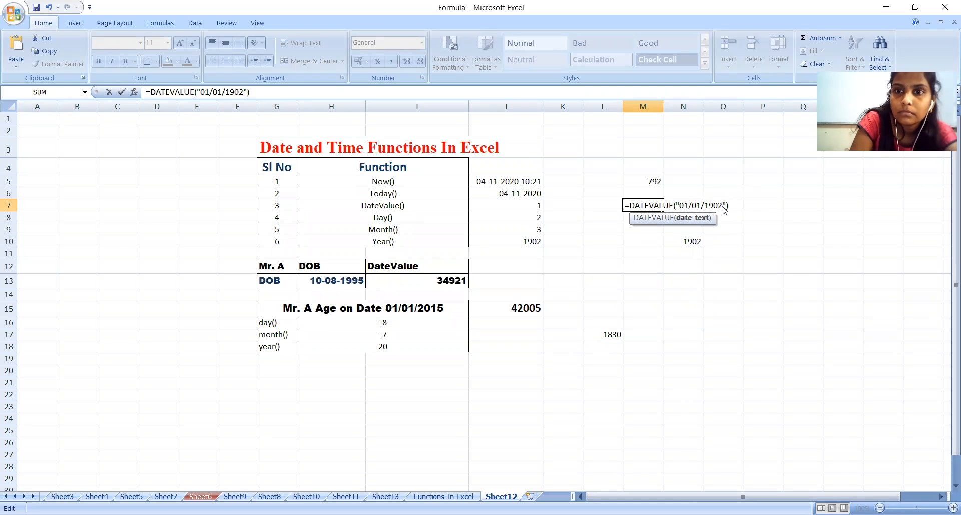
key("Return")
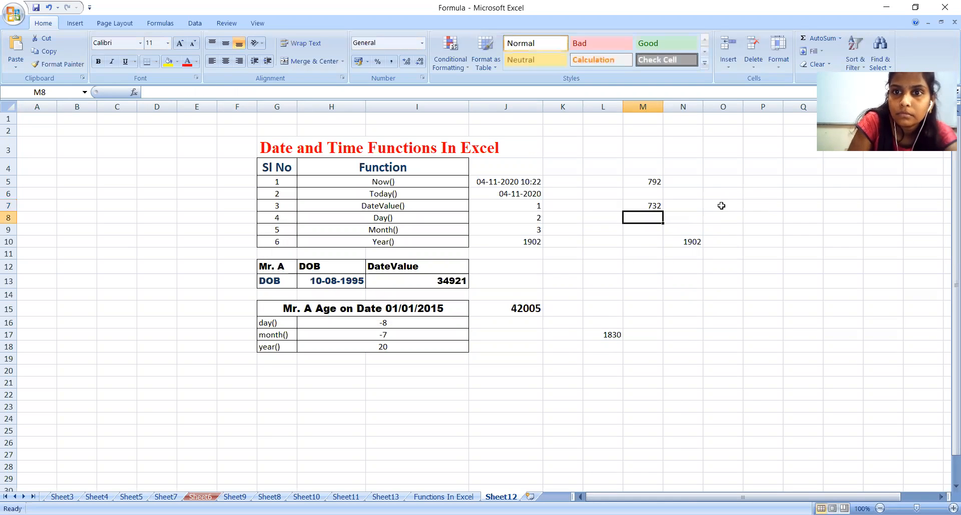
Examine the formulas in M7, J8, N10 and J10, comparing the serial numbers used by DATEVALUE, DAY and YEAR
left_click(656, 207)
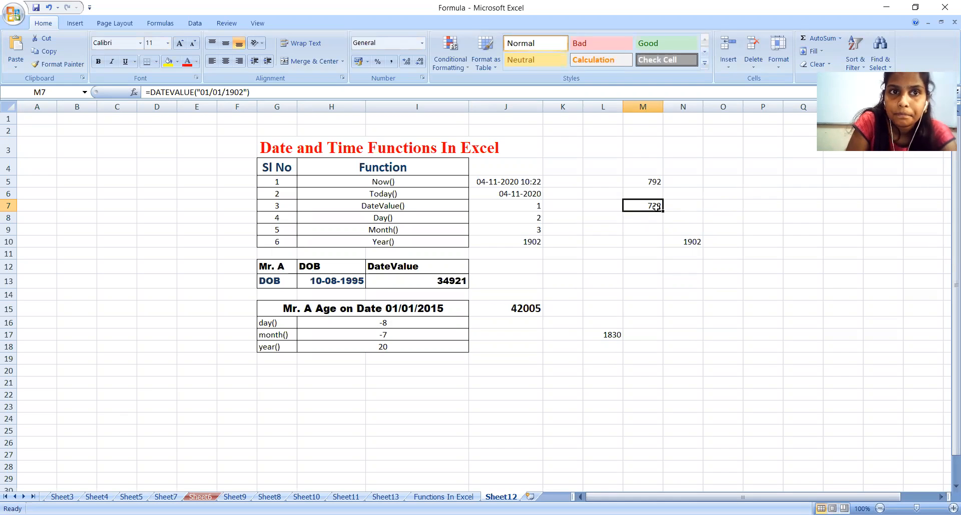
left_click(535, 216)
left_click(696, 241)
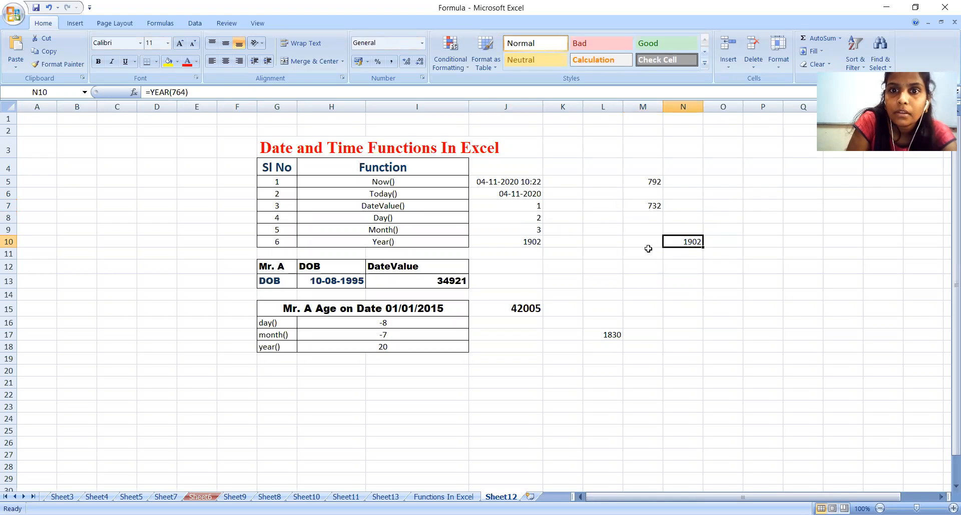
left_click(528, 243)
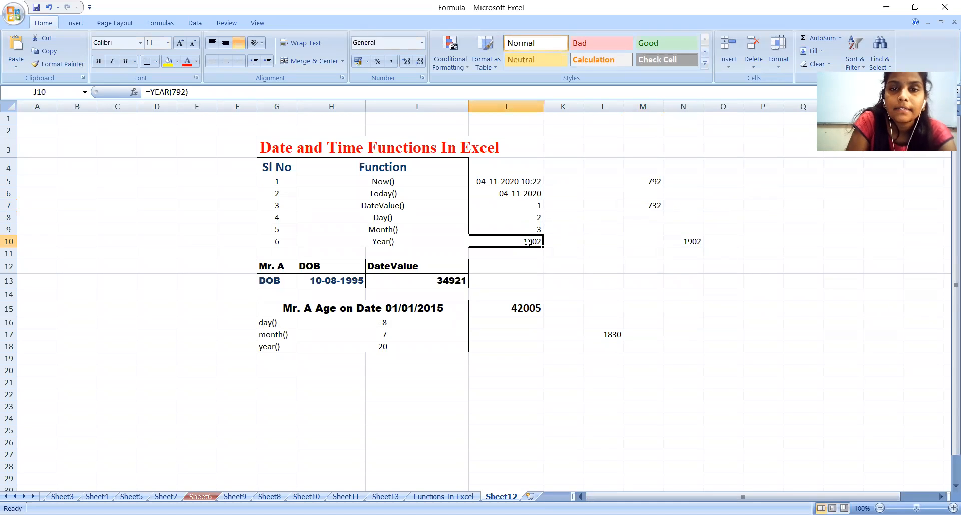
left_click(536, 216)
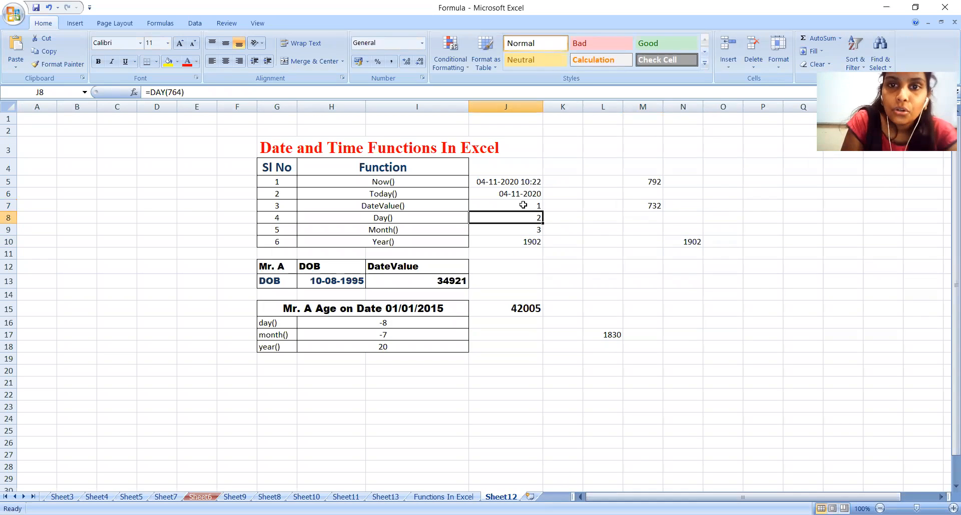
Change the day in J7's DATEVALUE date text so it reads "06/01/1900" and enter the formula
left_click(523, 205)
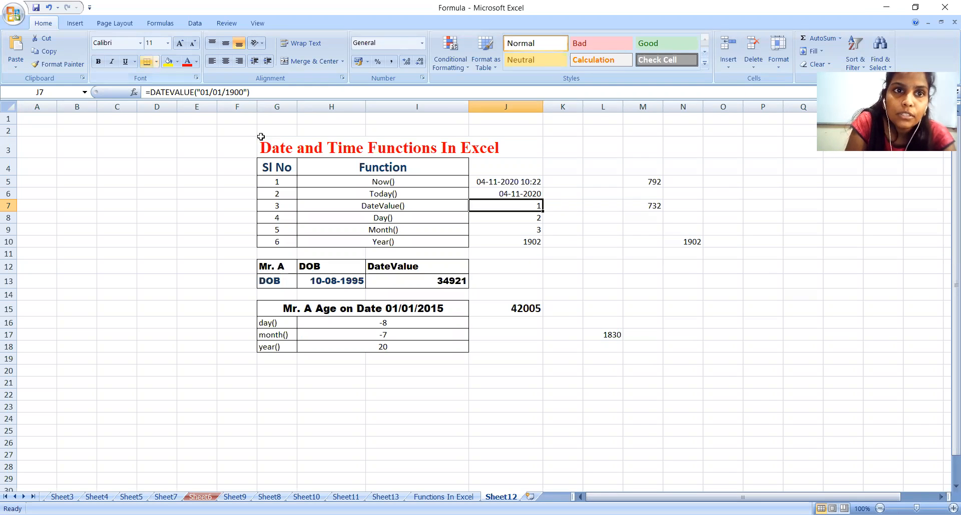
left_click(209, 92)
key("BackSpace")
type("6")
key("Return")
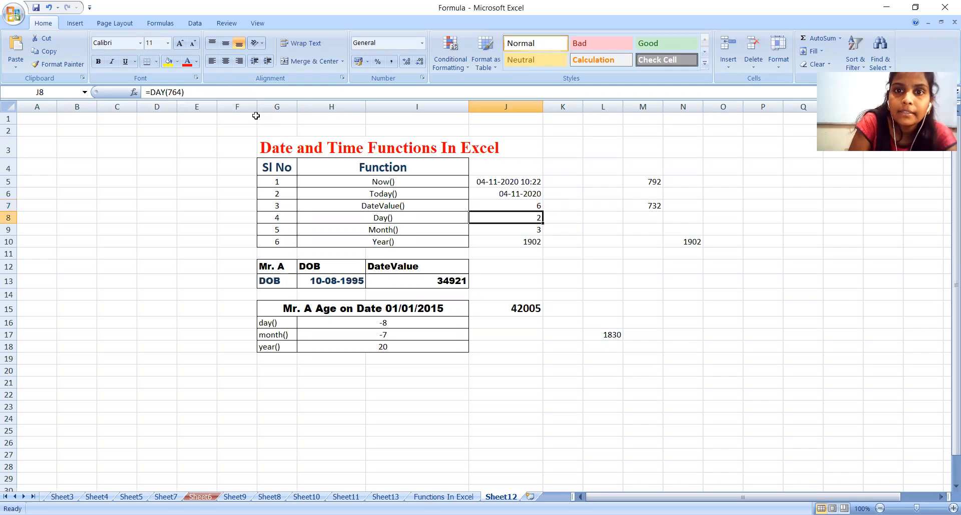
Change the day in J7's DATEVALUE date text so it reads "28/01/1900" and enter the formula
left_click(538, 206)
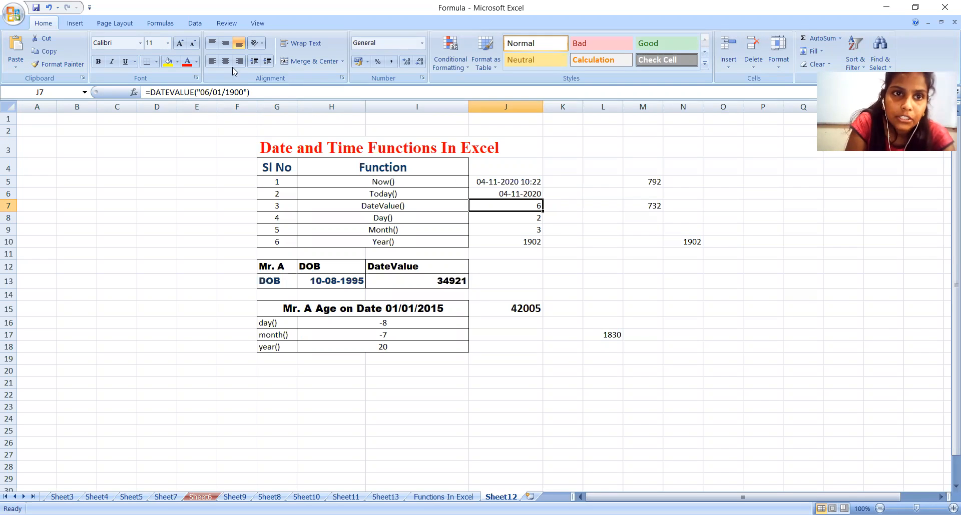
left_click(209, 92)
key("BackSpace")
type("28")
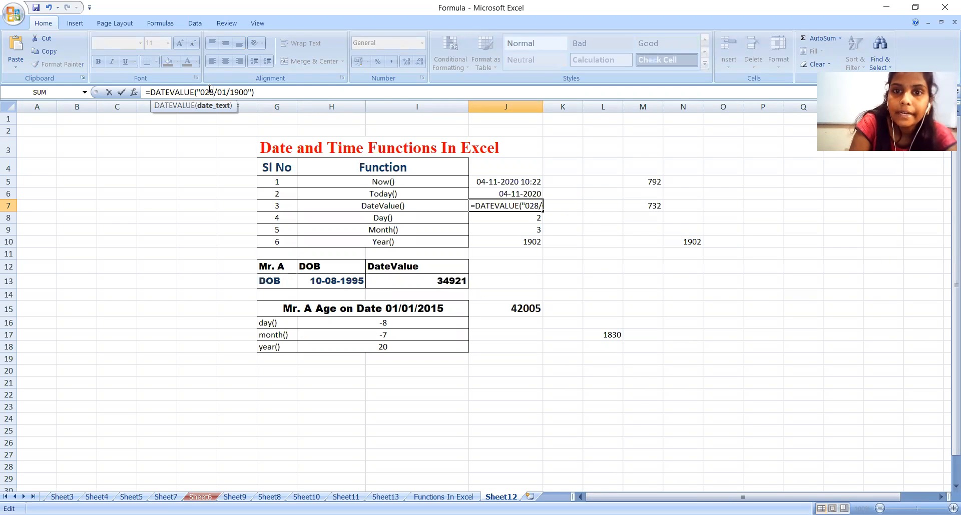
key("Return")
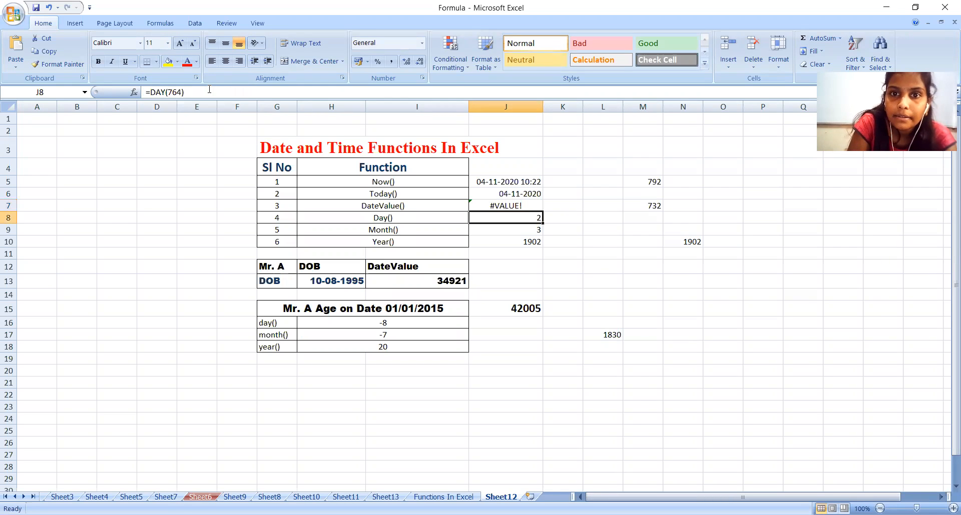
left_click(499, 206)
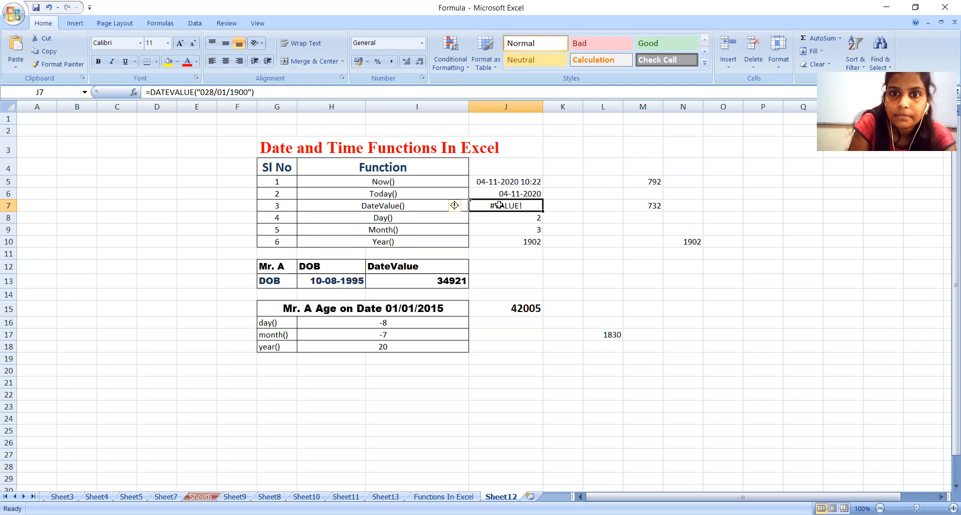
left_click(204, 93)
key("BackSpace")
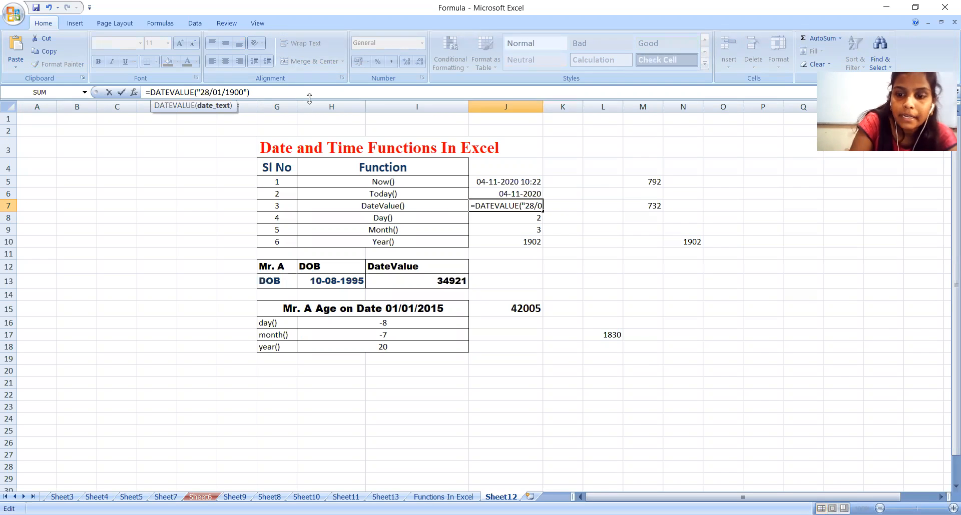
key("Return")
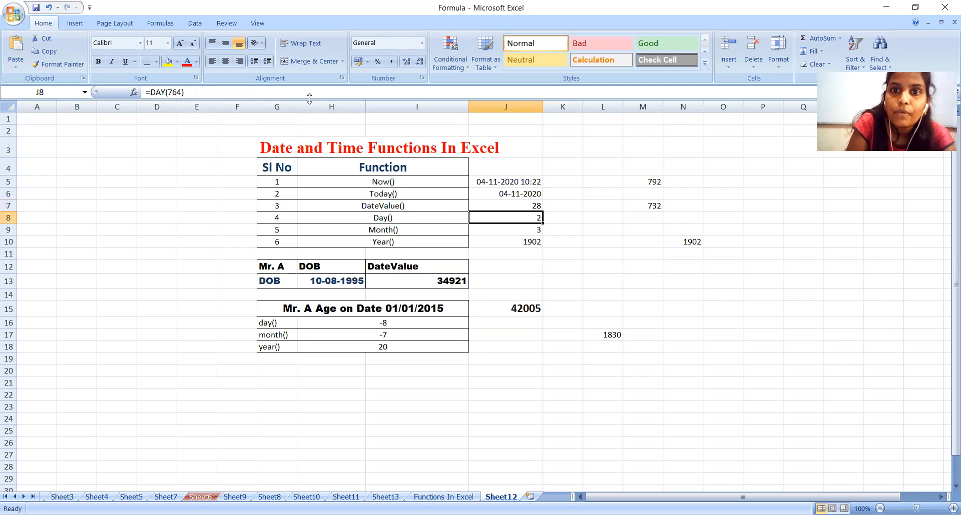
Review the DATEVALUE formula in J7, the DAY formula in J8 and the YEAR formula in N10
left_click(523, 206)
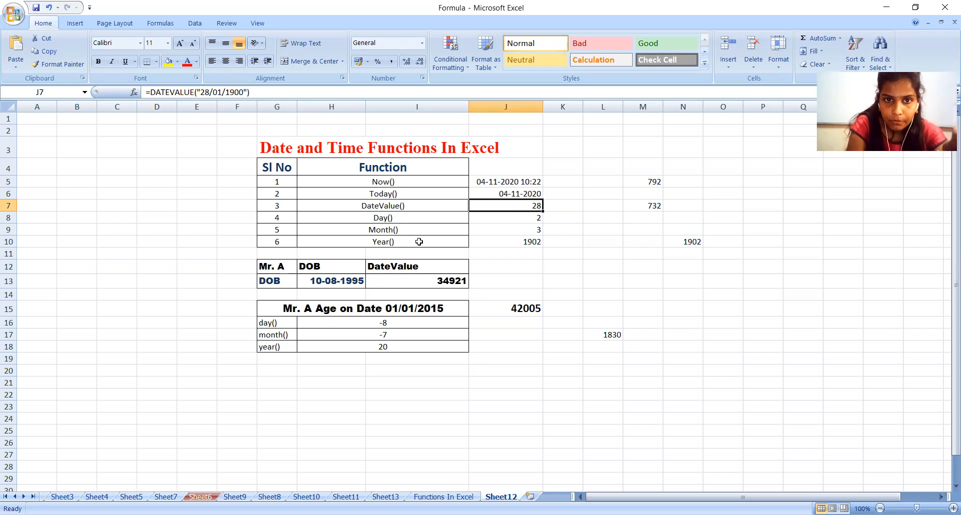
left_click(492, 220)
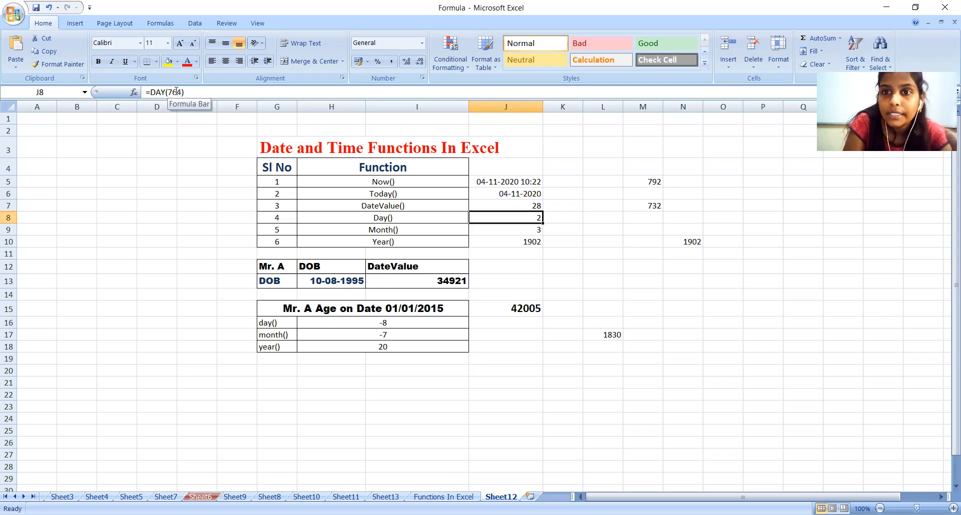
left_click(689, 244)
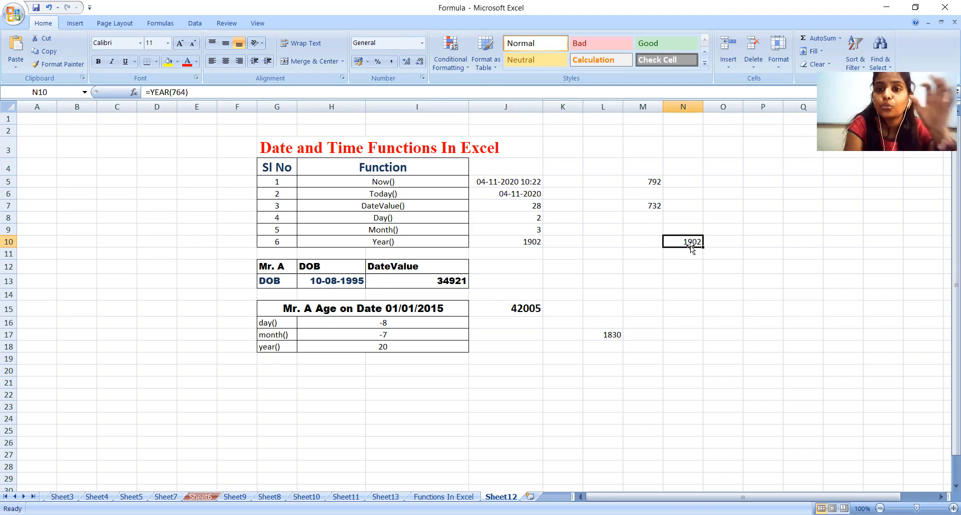
left_click(674, 284)
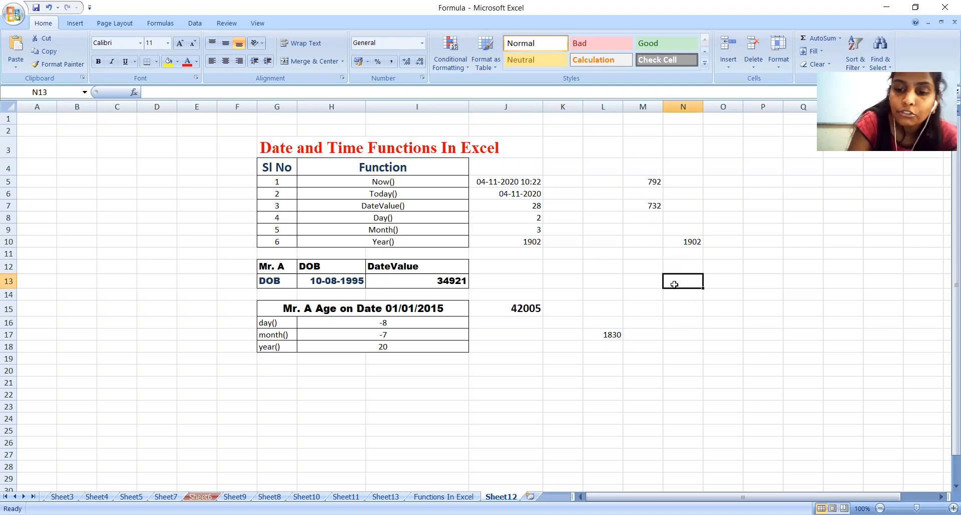
type("=da")
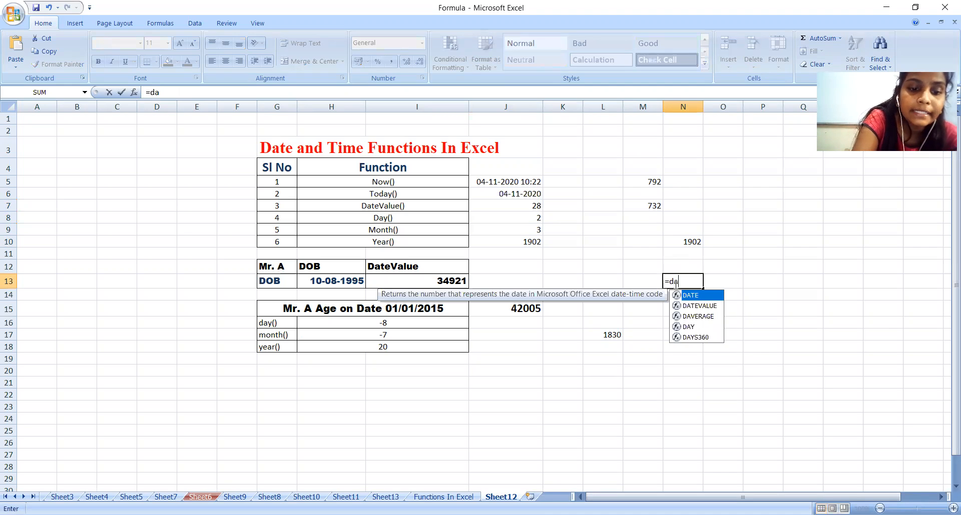
type("tev")
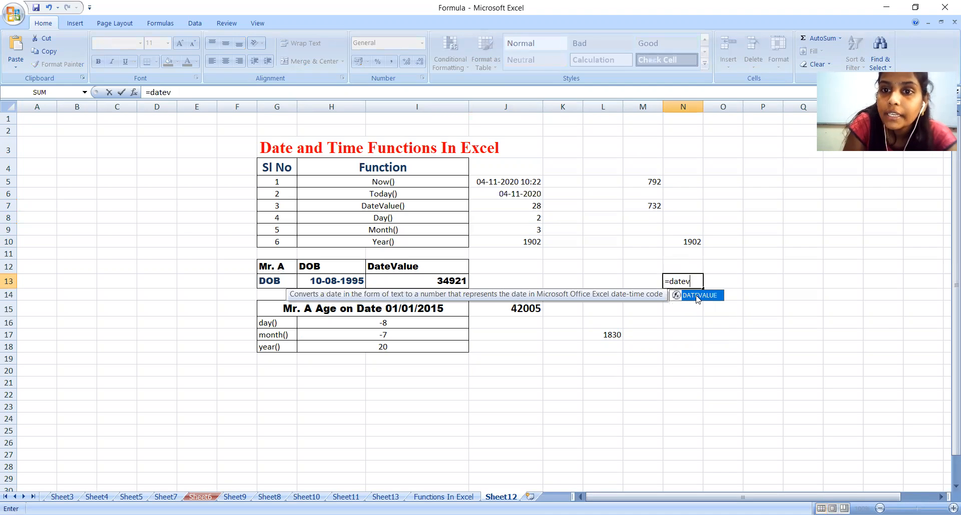
double_click(698, 295)
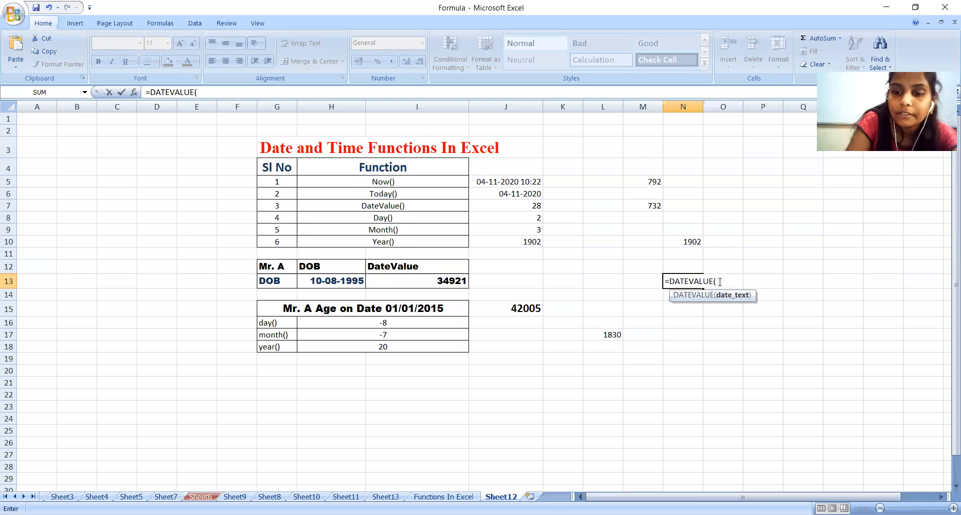
key("BackSpace")
key("BackSpace")
key("BackSpace")
key("BackSpace")
key("BackSpace")
key("BackSpace")
key("BackSpace")
key("BackSpace")
key("BackSpace")
key("BackSpace")
key("BackSpace")
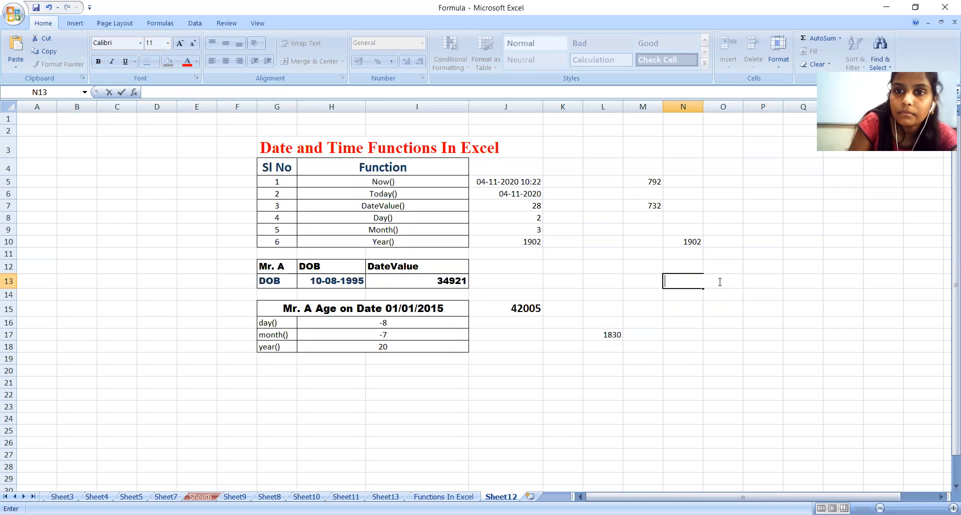
Compare the serial number used by YEAR in N10 and DAY in J8 with the DATEVALUE formula in M5
left_click(691, 243)
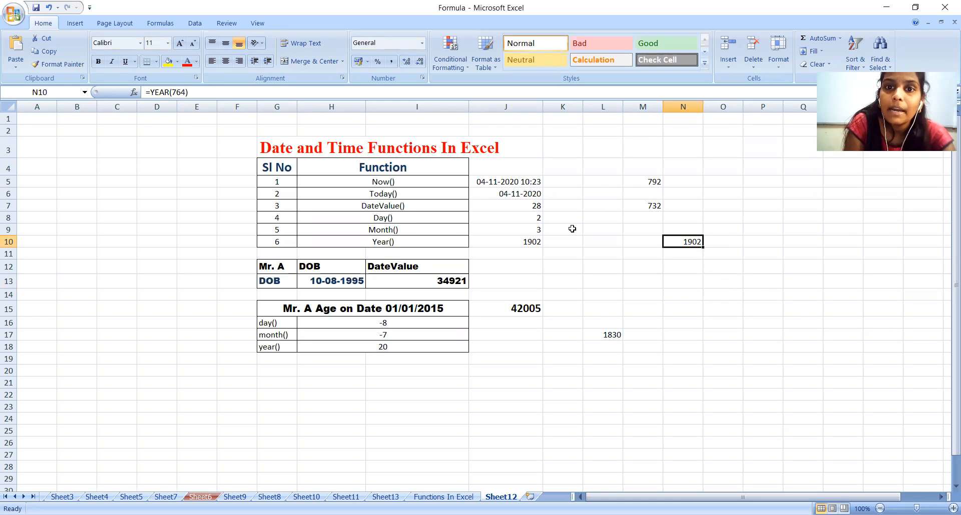
left_click(531, 221)
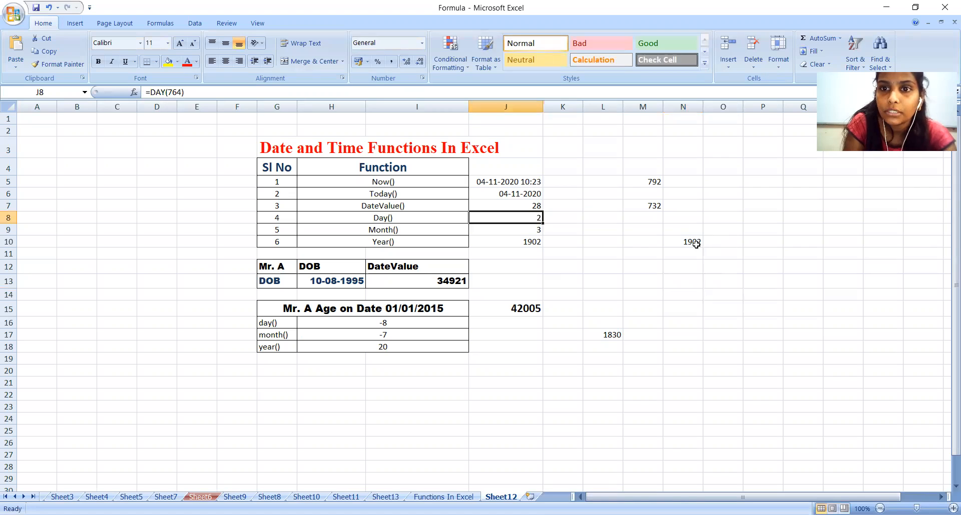
left_click(696, 244)
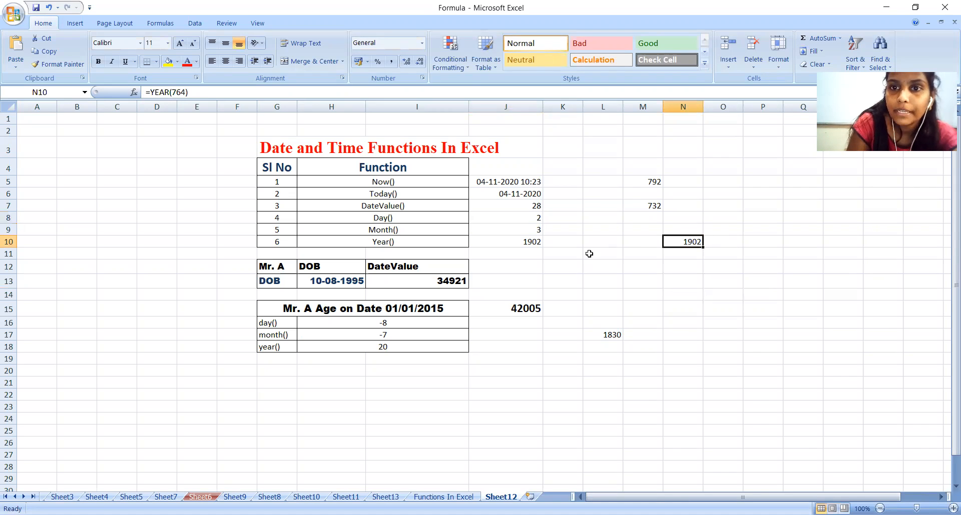
left_click(650, 186)
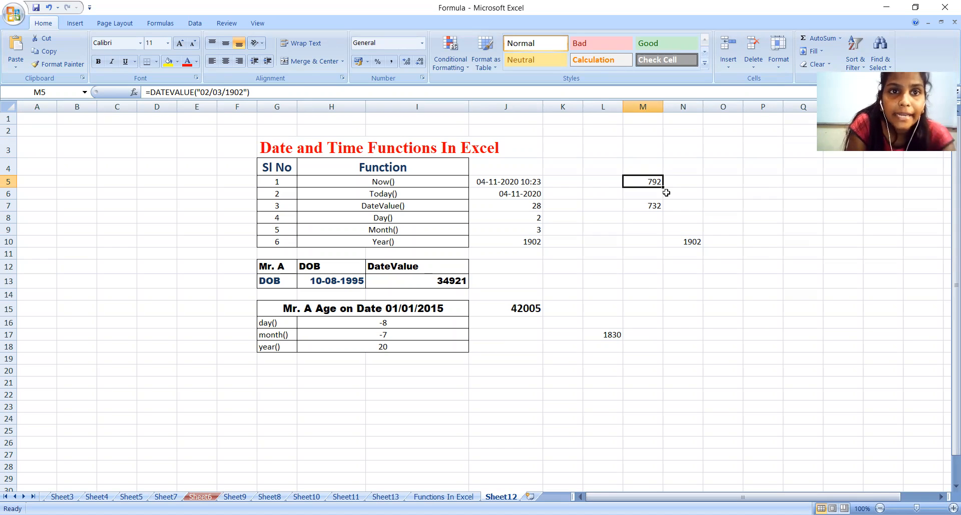
left_click(712, 195)
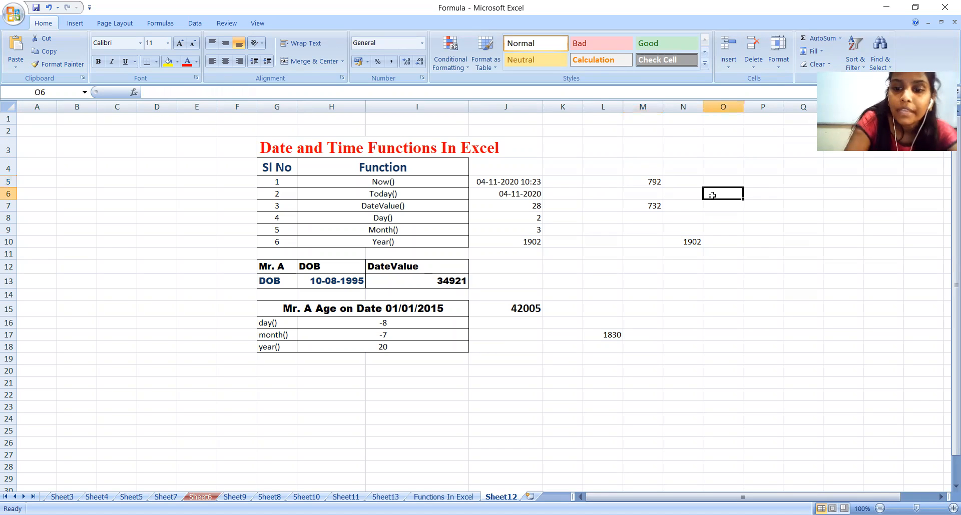
type("=date")
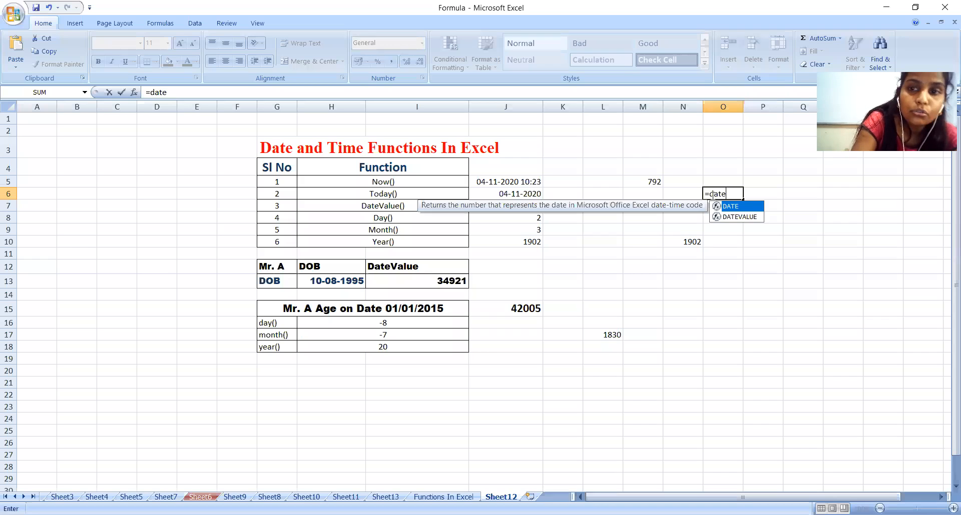
type("va")
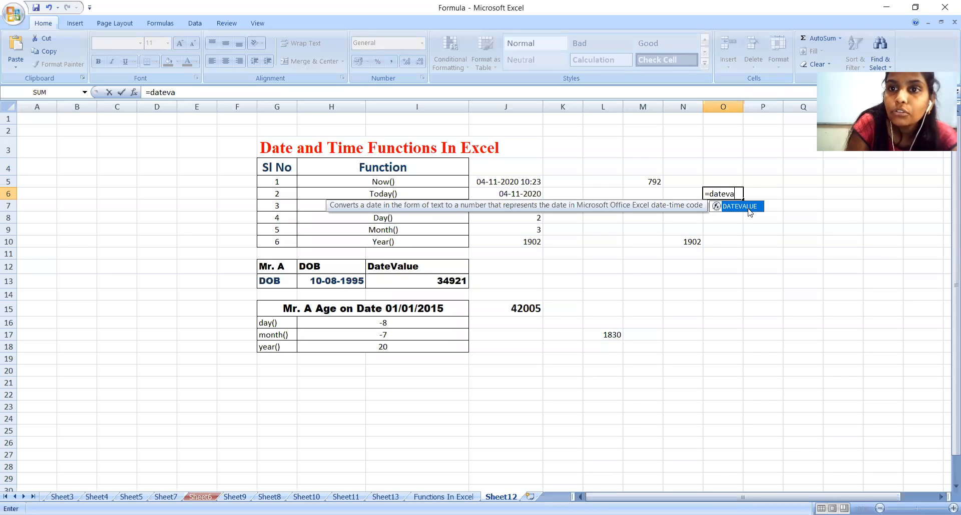
key("Tab")
type("\"")
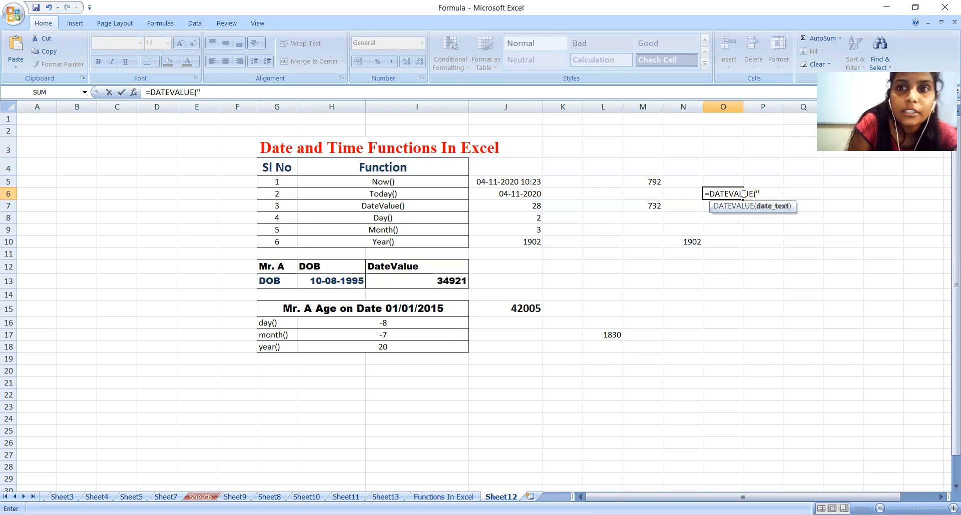
key("Return")
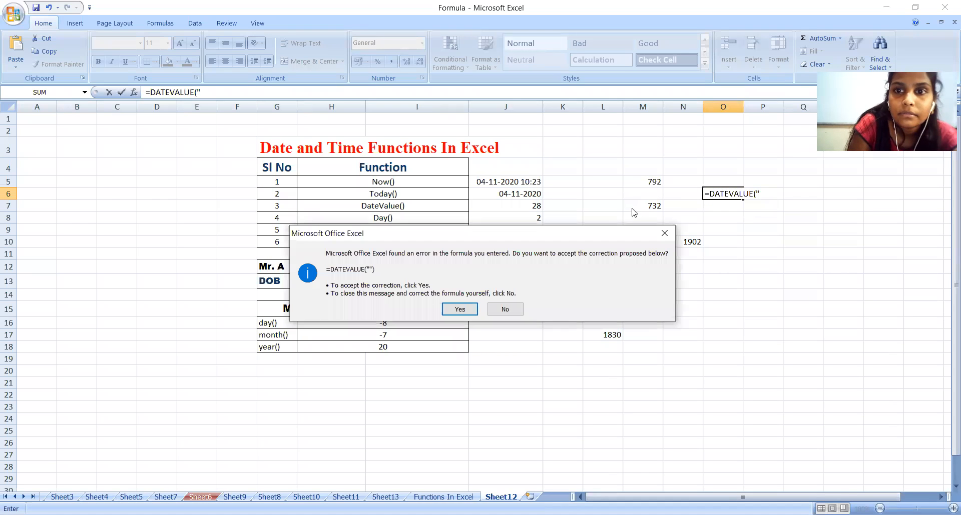
left_click(661, 233)
key("Return")
left_click(672, 216)
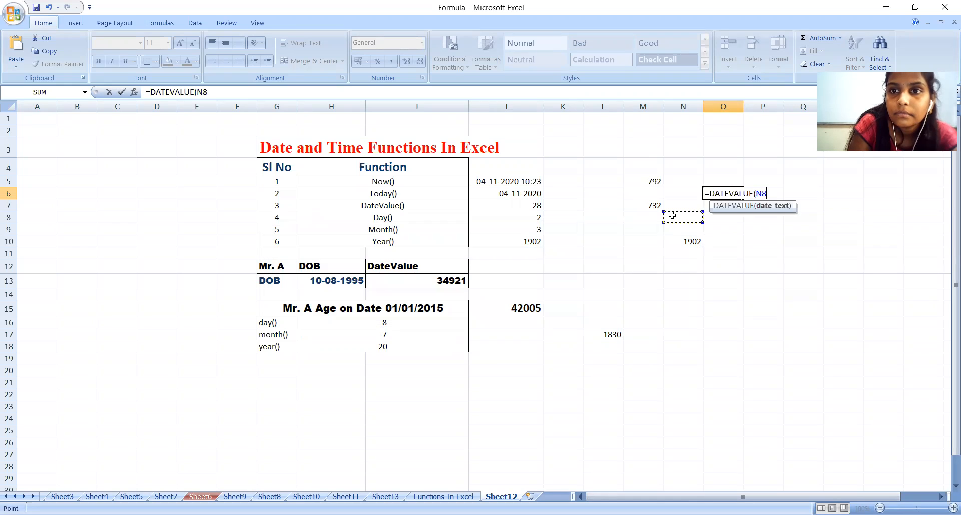
key("BackSpace")
key("BackSpace")
key("BackSpace")
key("BackSpace")
key("BackSpace")
key("BackSpace")
key("BackSpace")
key("Escape")
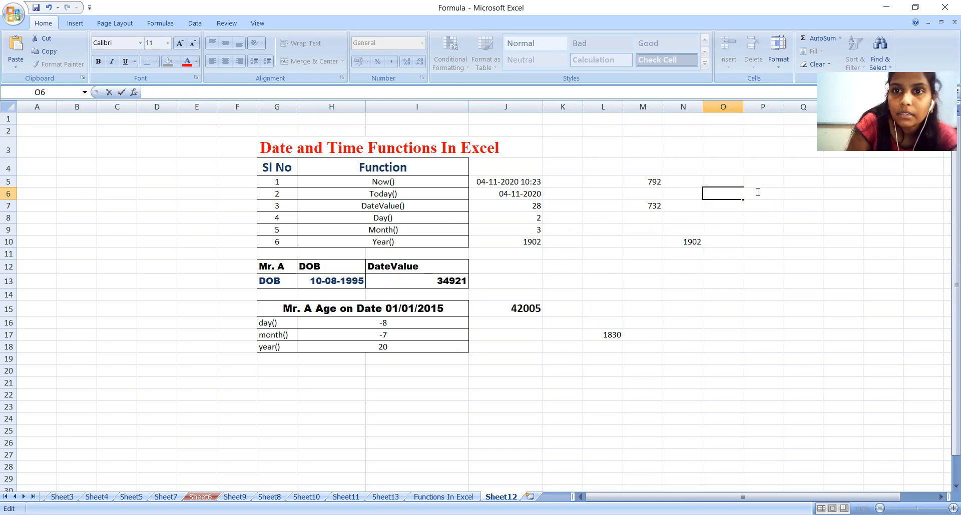
Enter the formula =DATEVALUE("02/03/1902") in cell O7, using the same date text as in M5
left_click(660, 184)
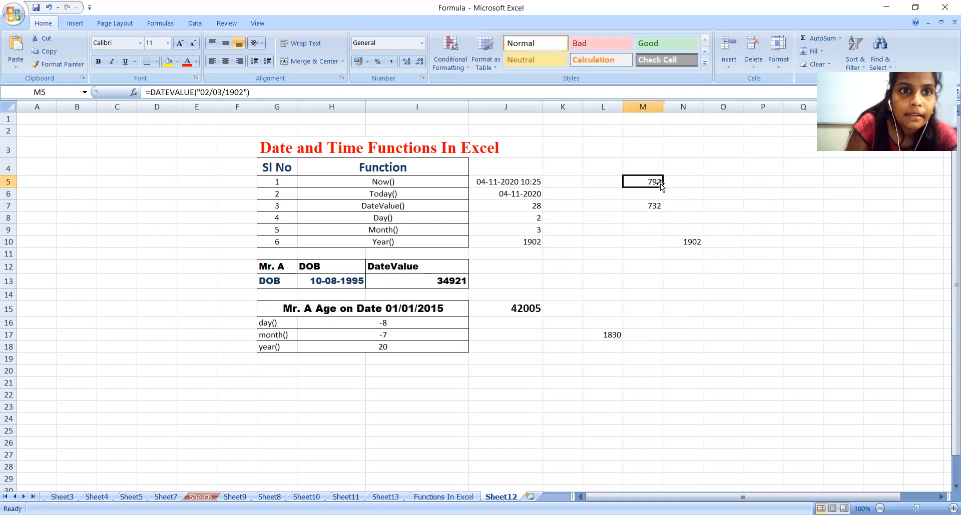
left_click(714, 206)
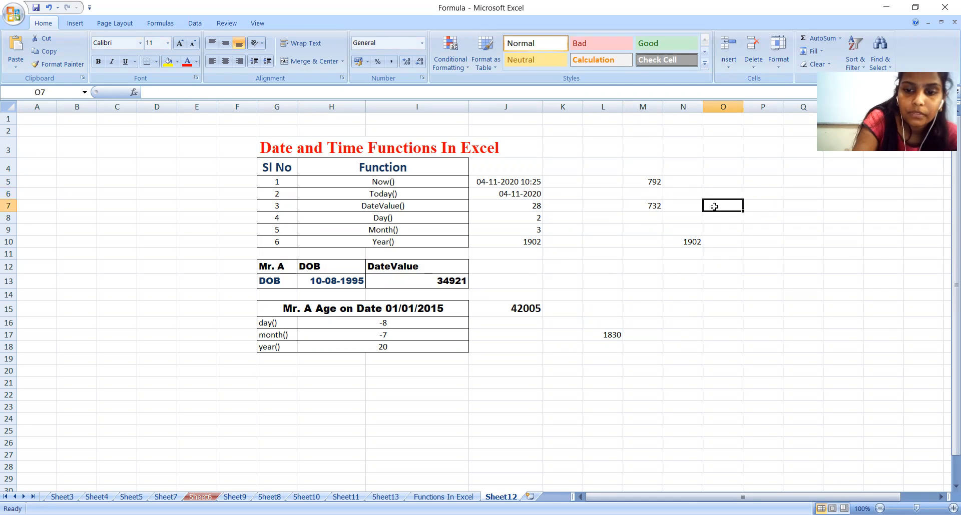
type("=date")
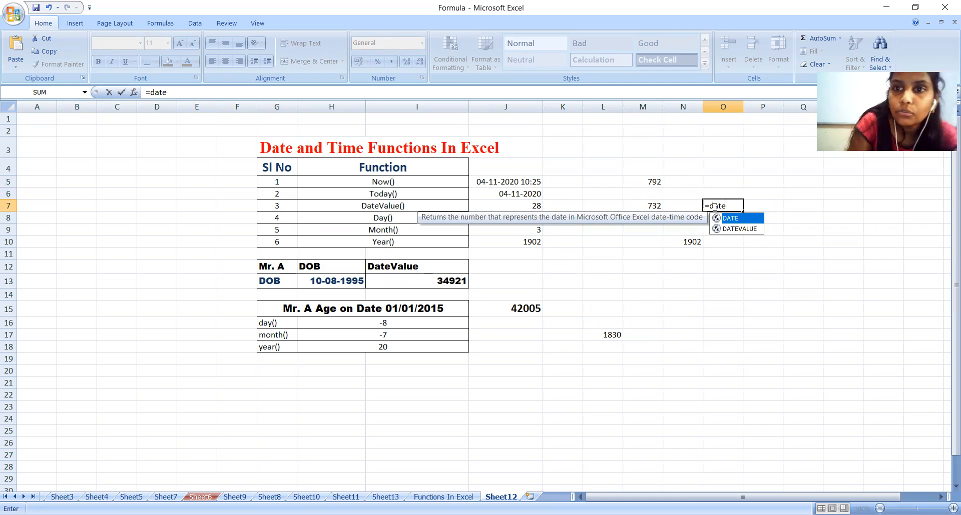
type("val")
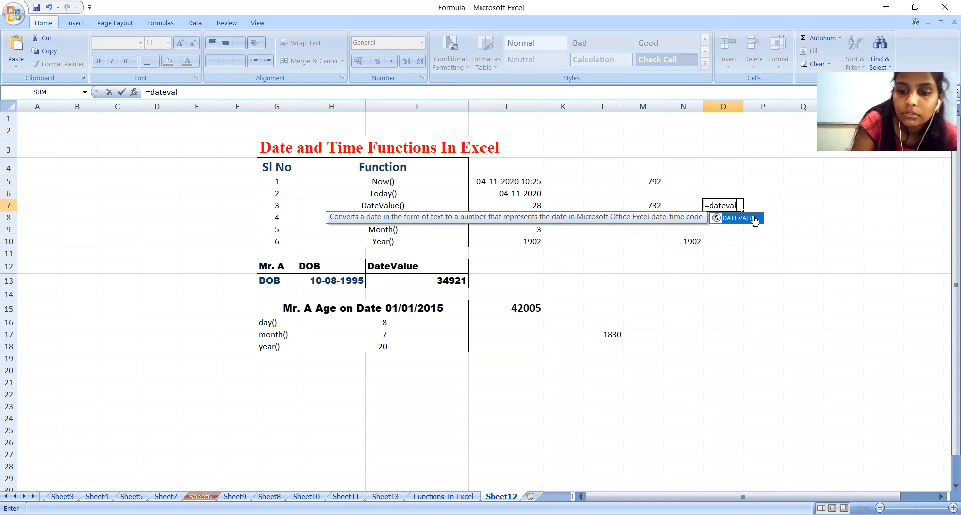
double_click(754, 219)
type("\"02")
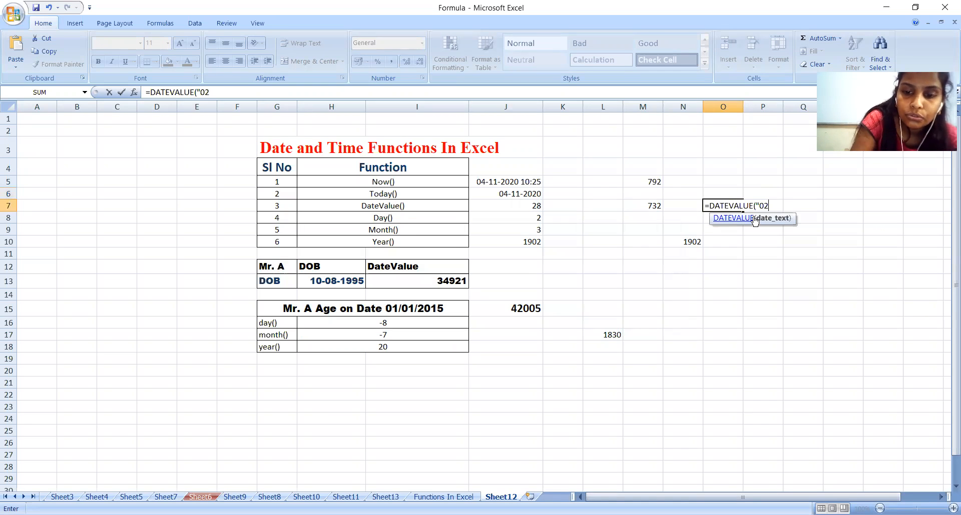
type("/03/1902\")")
key("Return")
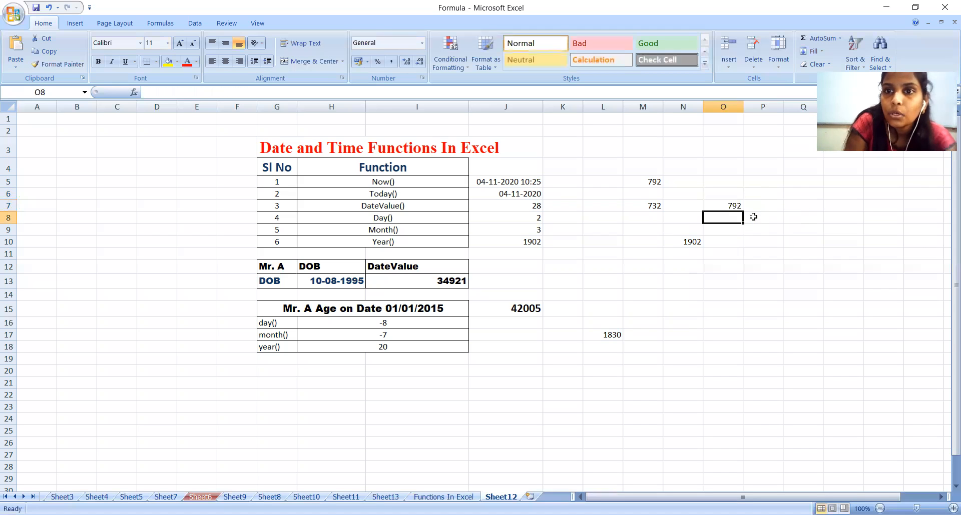
Compare the formulas in O7 and J8, and replace the one in J8 with =DAY(792)
left_click(727, 207)
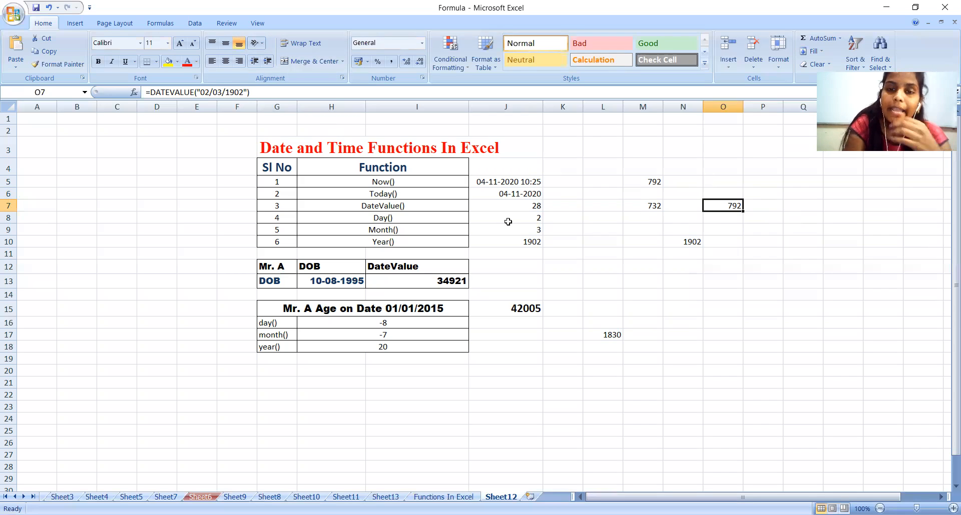
left_click(526, 218)
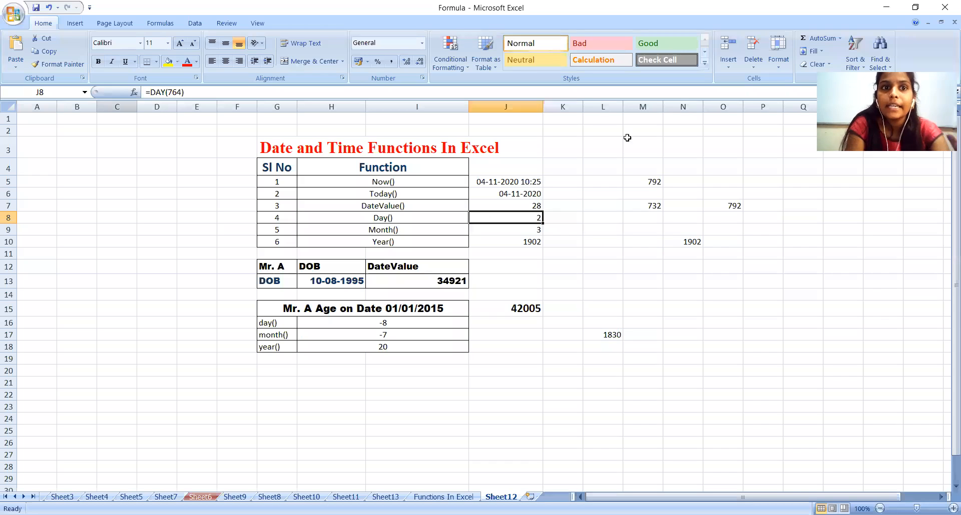
left_click(723, 212)
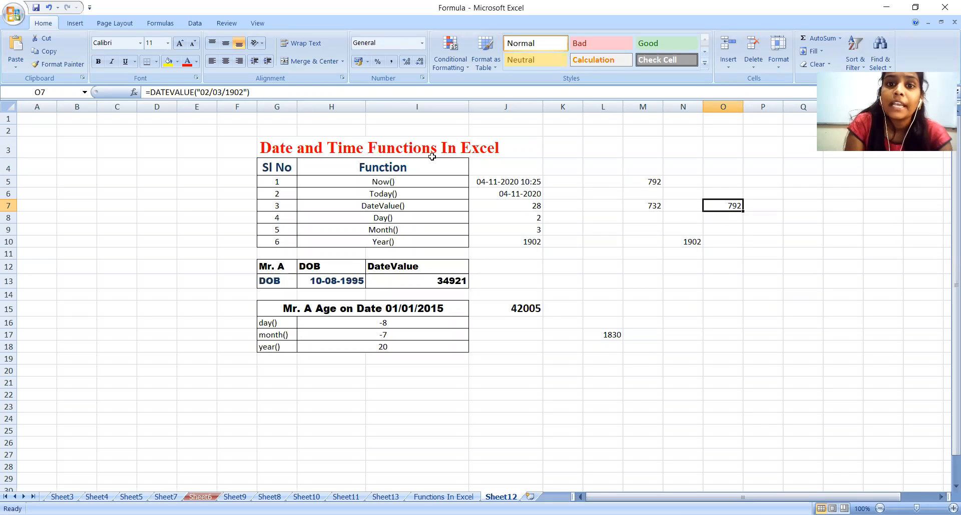
left_click(501, 219)
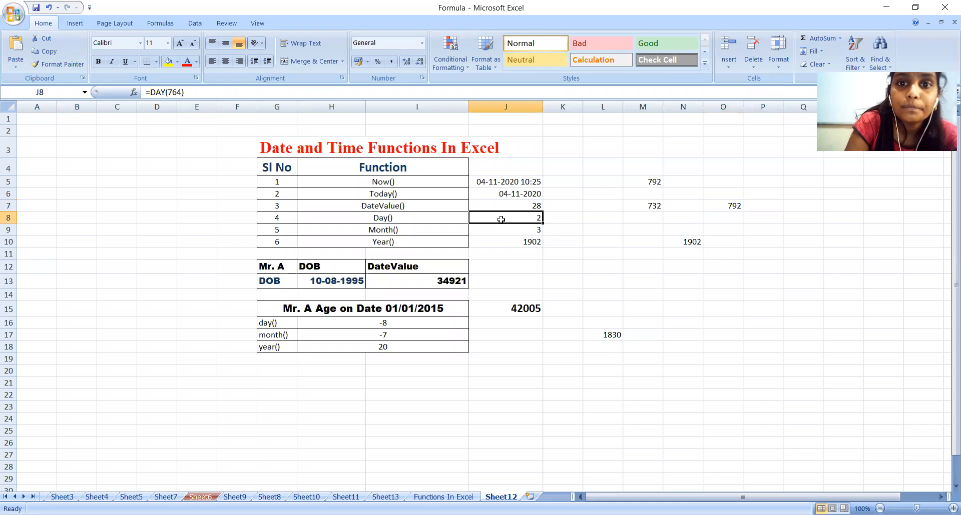
key("BackSpace")
type("=d")
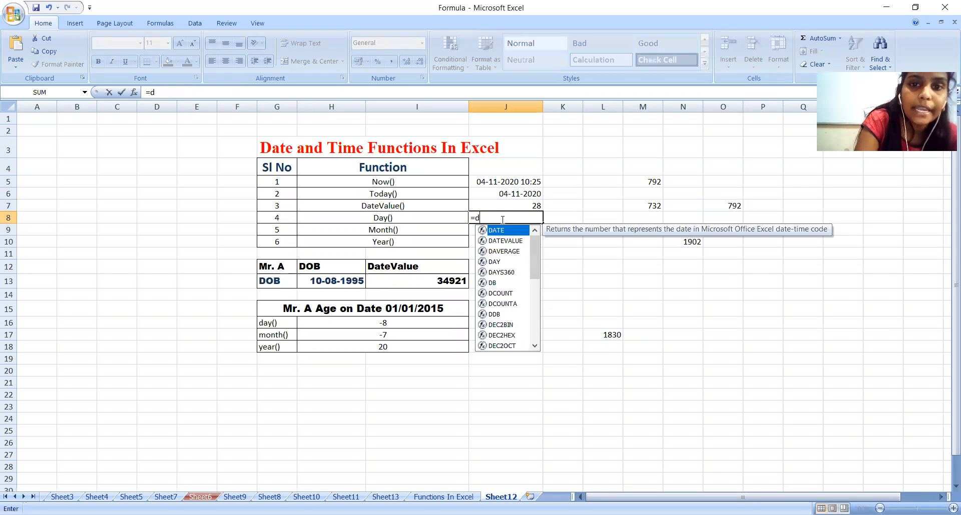
type("ay")
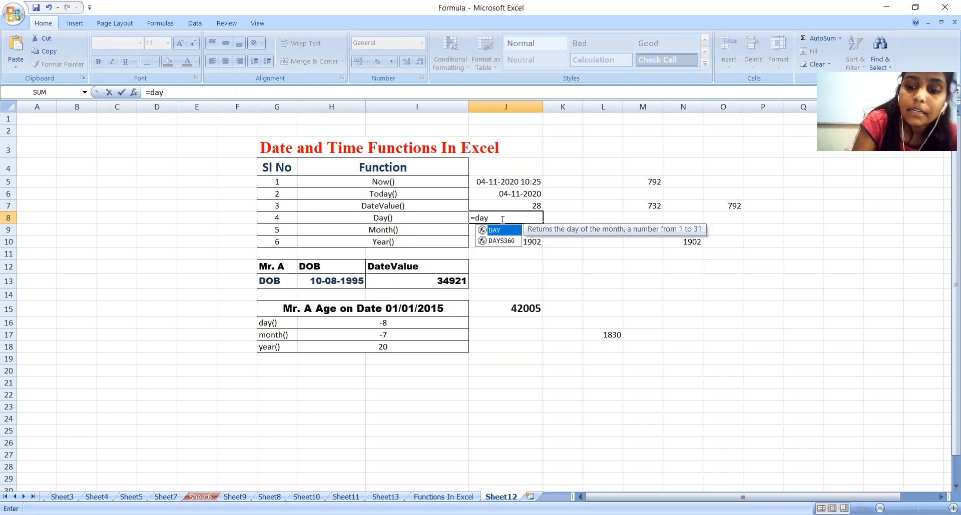
type("(")
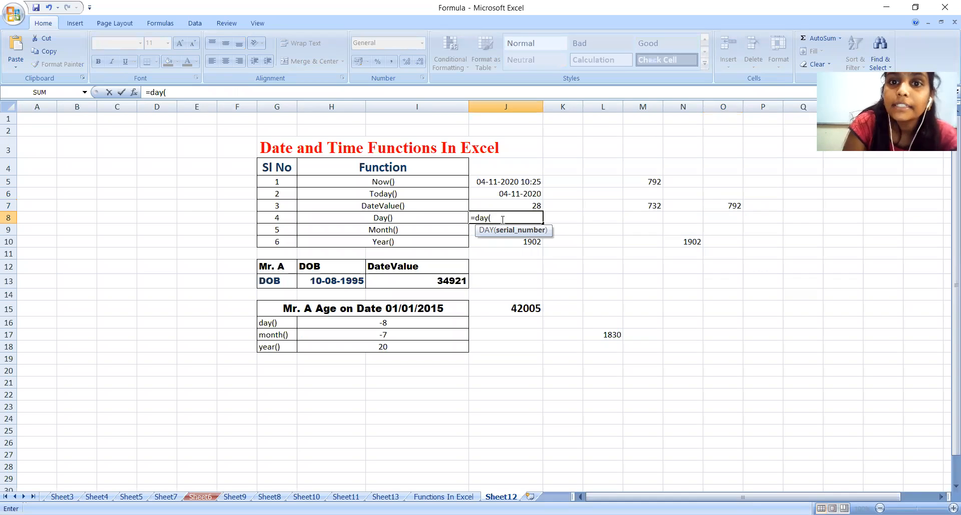
type("792")
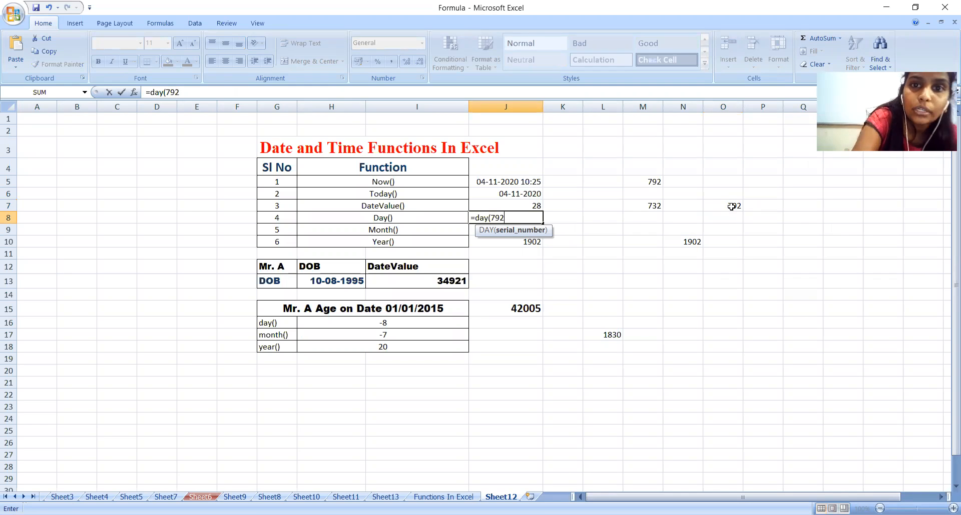
type(")")
key("Return")
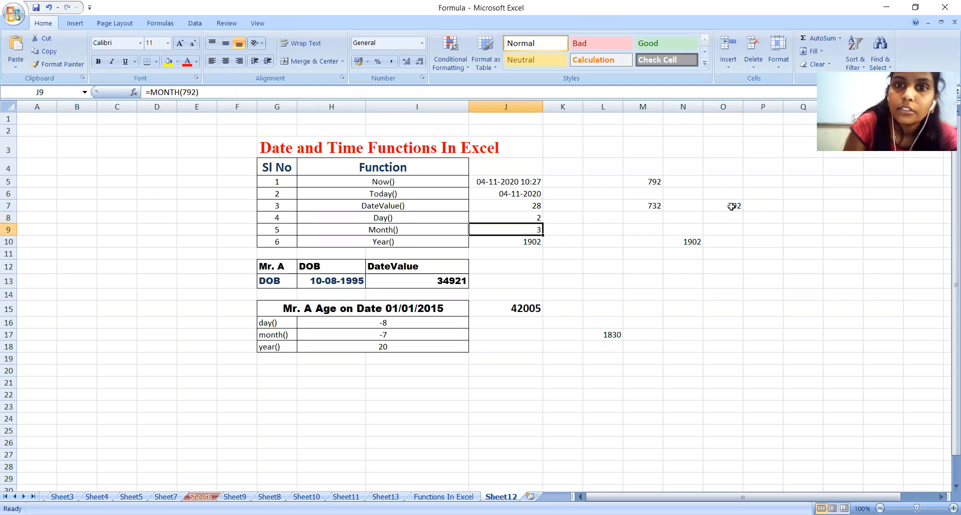
left_click(536, 217)
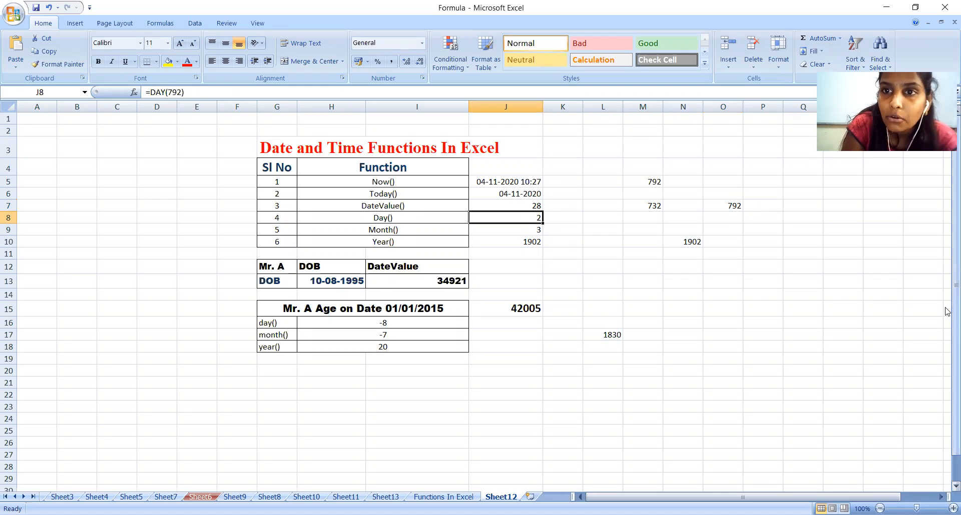
Change the day in O7's DATEVALUE date text so it reads "01/03/1902" and enter the formula
left_click(729, 207)
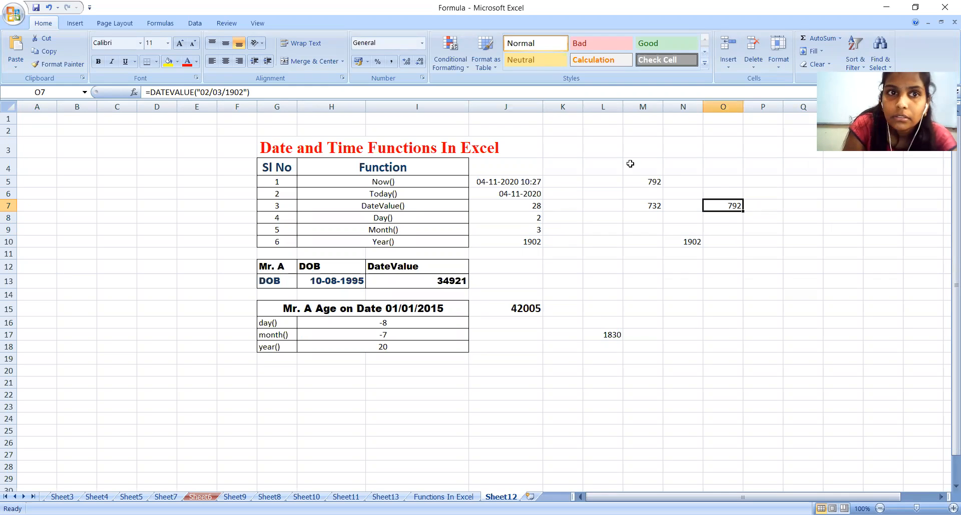
left_click(209, 93)
key("BackSpace")
type("1")
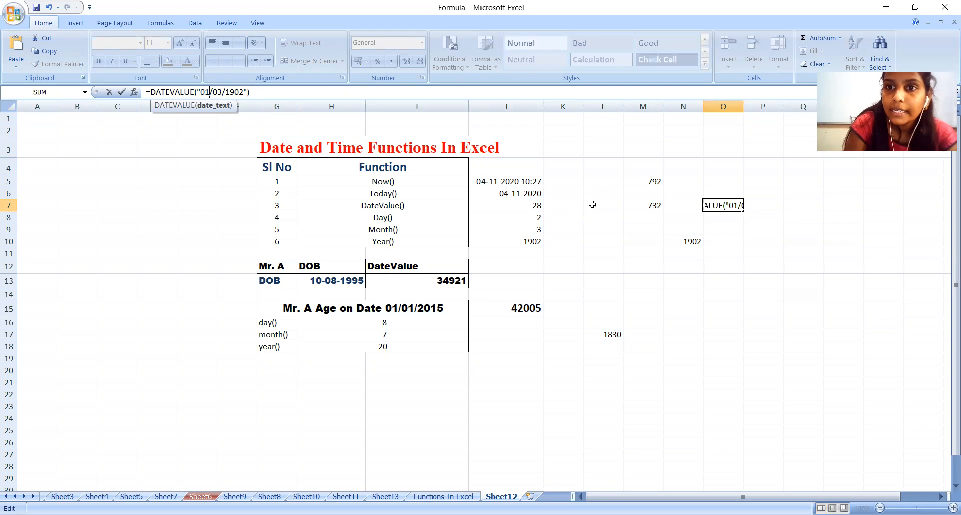
key("Return")
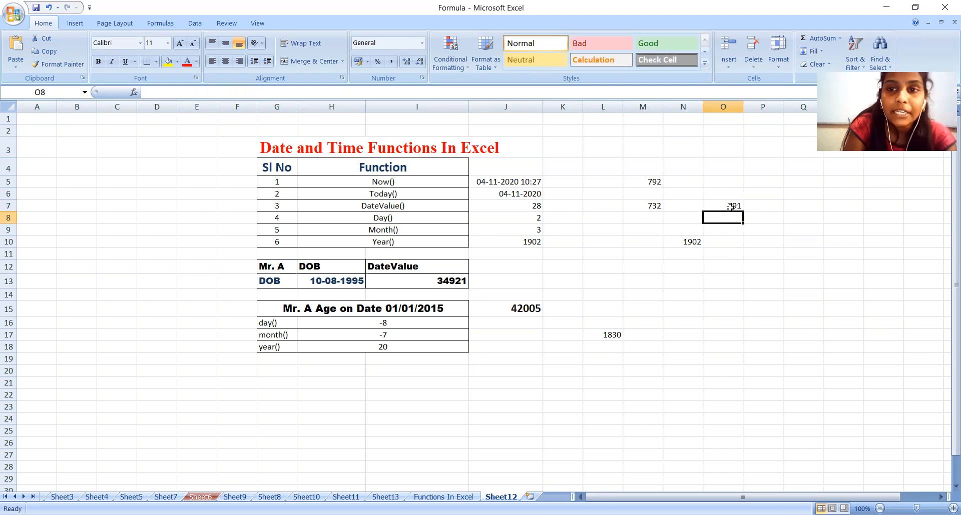
Replace the formula in J8 with =DAY(791) and check its result
left_click(531, 218)
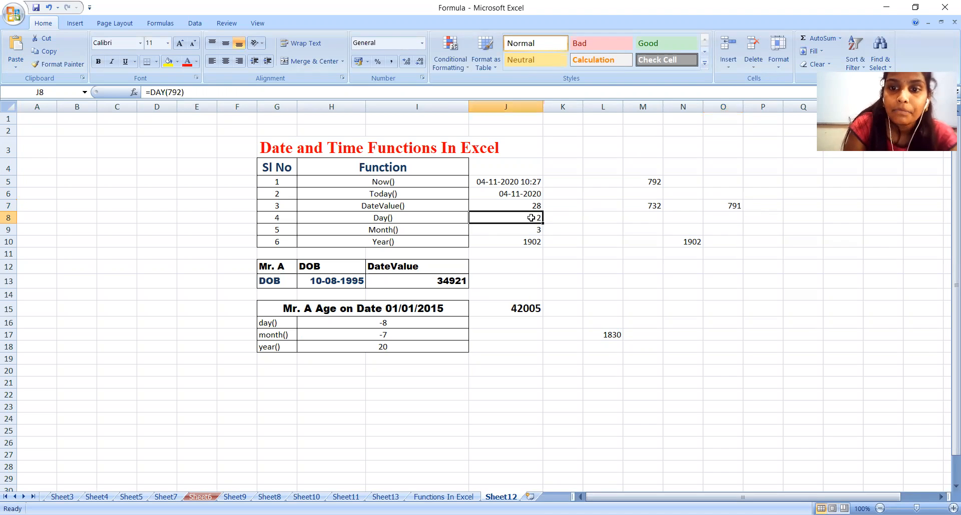
key("BackSpace")
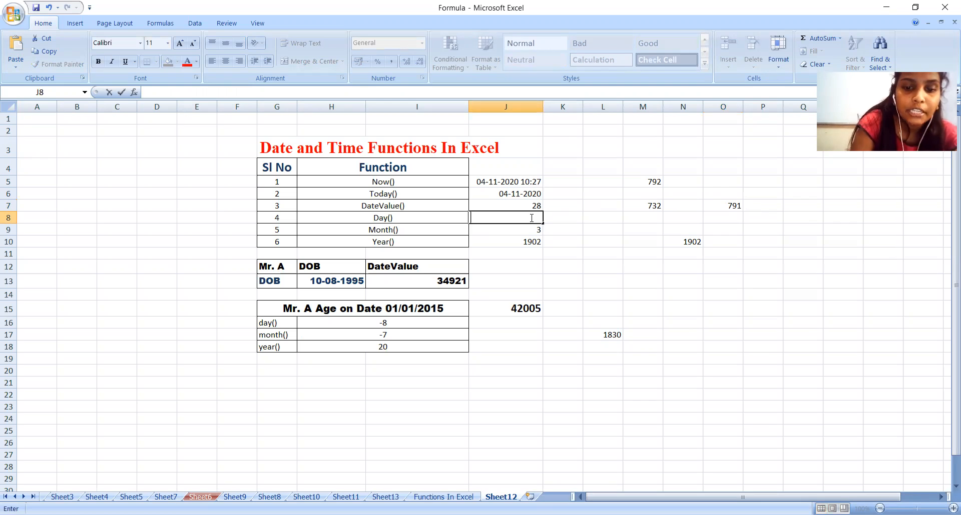
type("=")
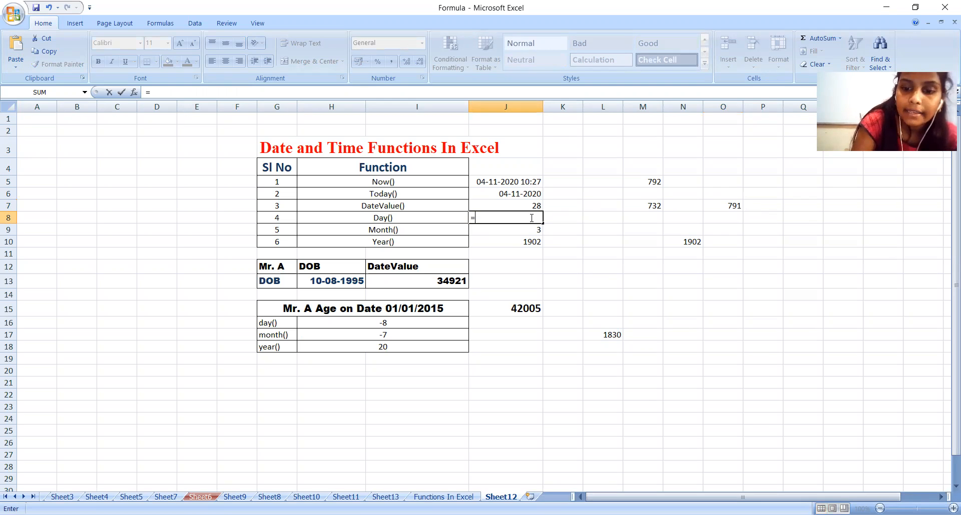
type("day(")
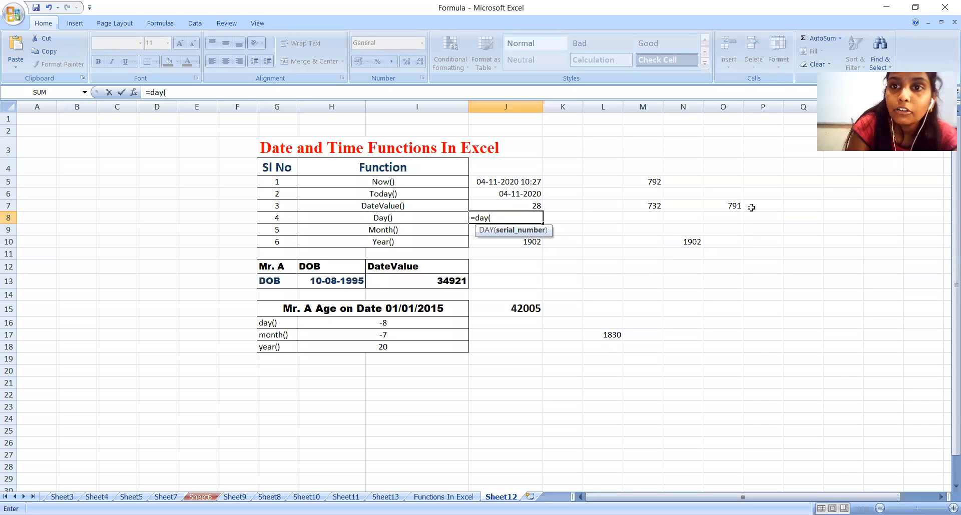
type("791)")
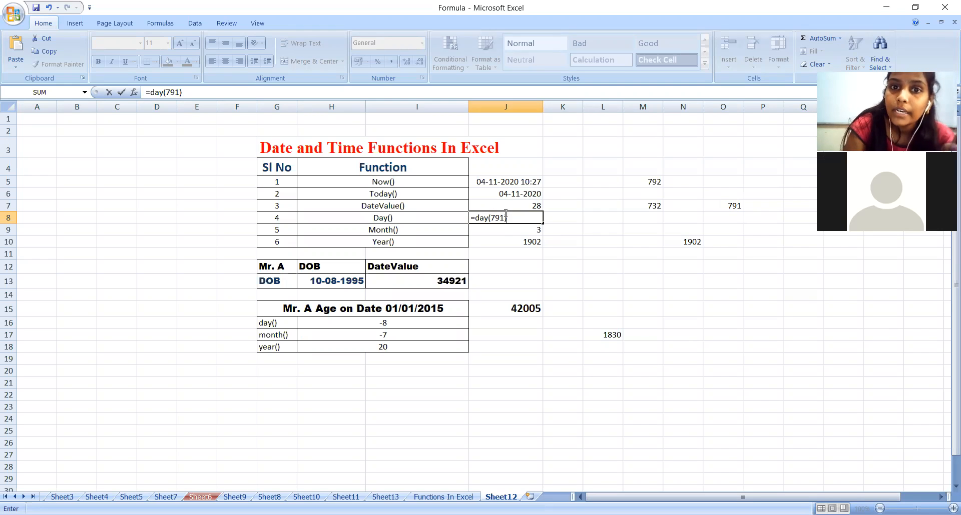
left_click(517, 234)
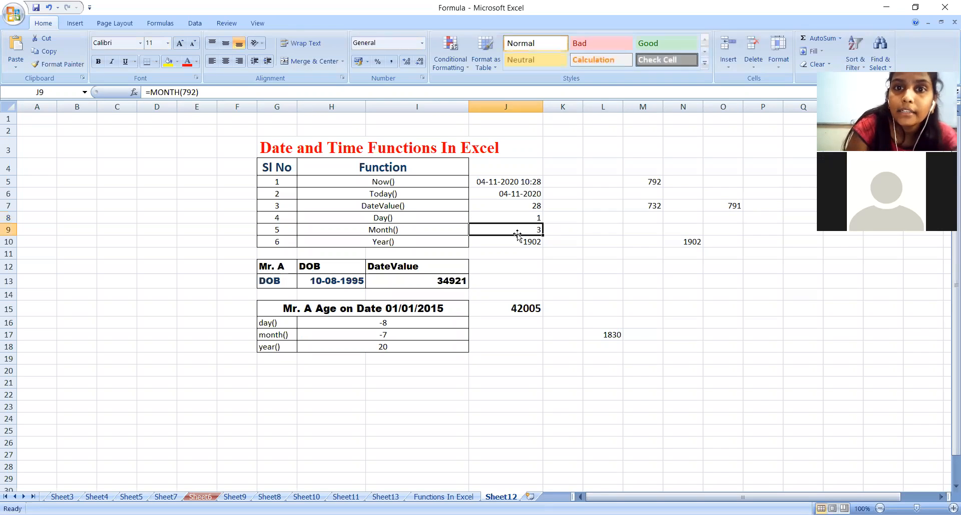
left_click(538, 219)
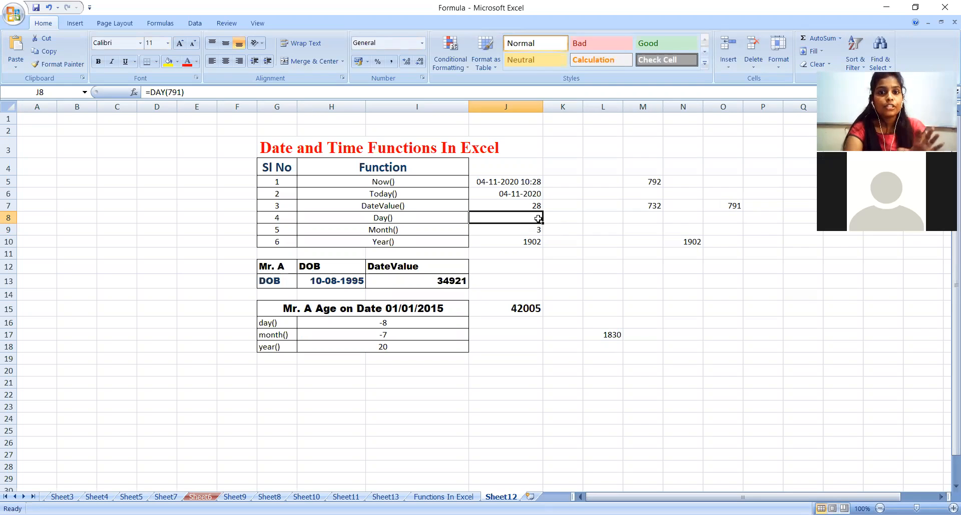
Change the day in O7's DATEVALUE date text so it reads "03/03/1902"
left_click(732, 205)
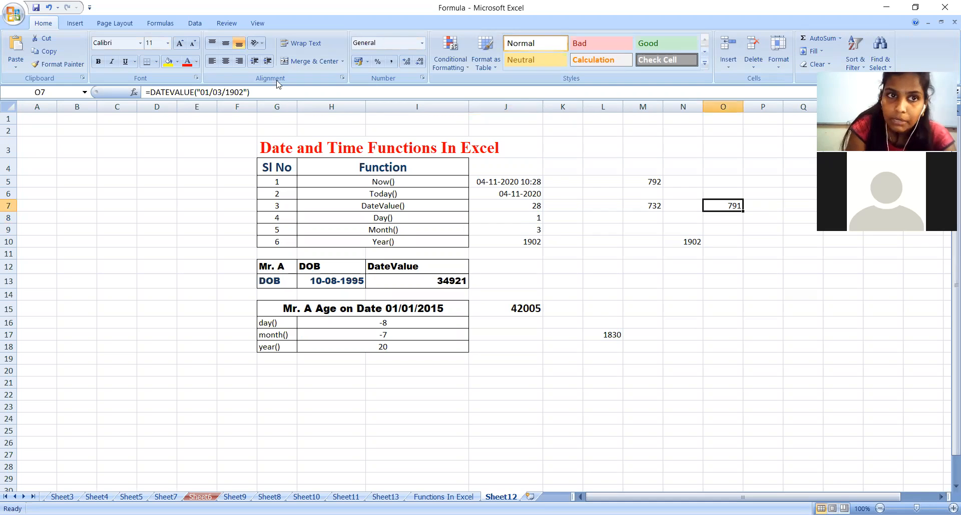
left_click(208, 93)
key("BackSpace")
type("3")
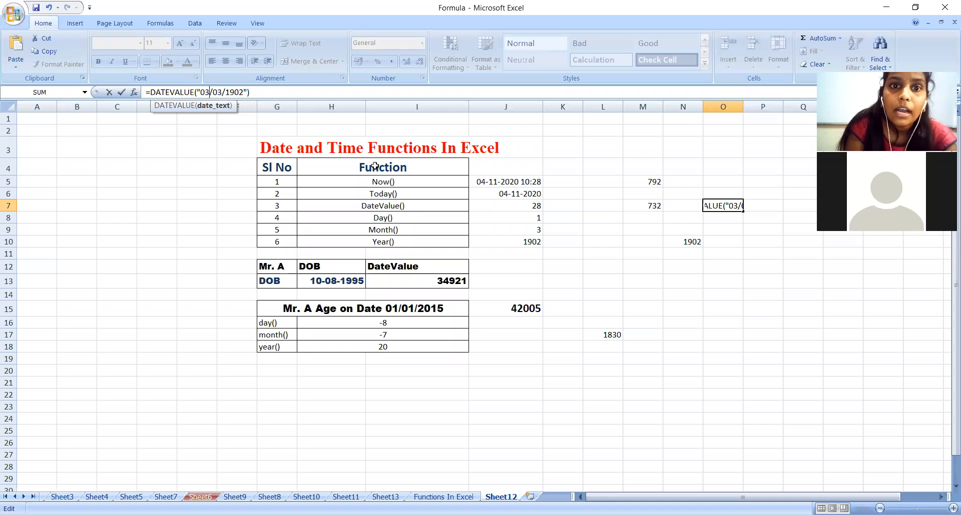
Replace the formula in J8 with =DAY(793) and compare it with the DATEVALUE formula in O7
left_click(509, 222)
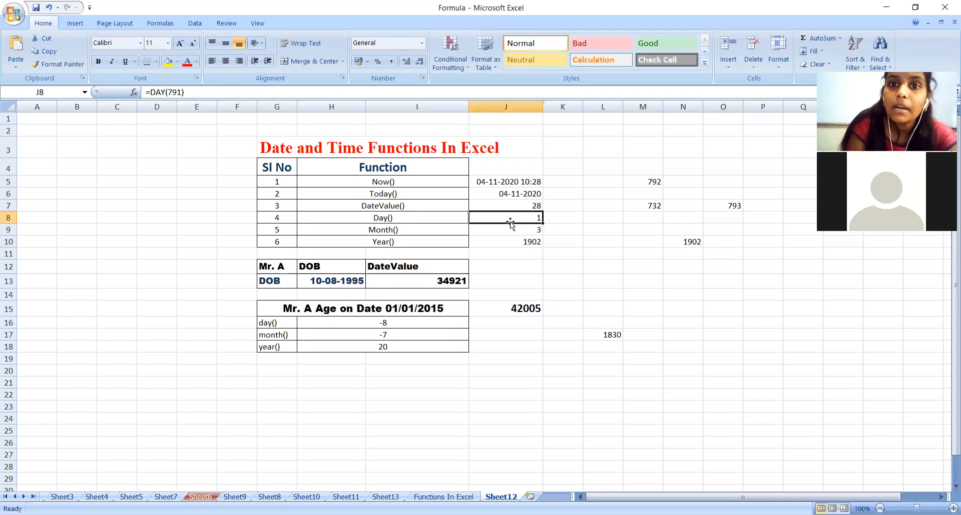
type("=d")
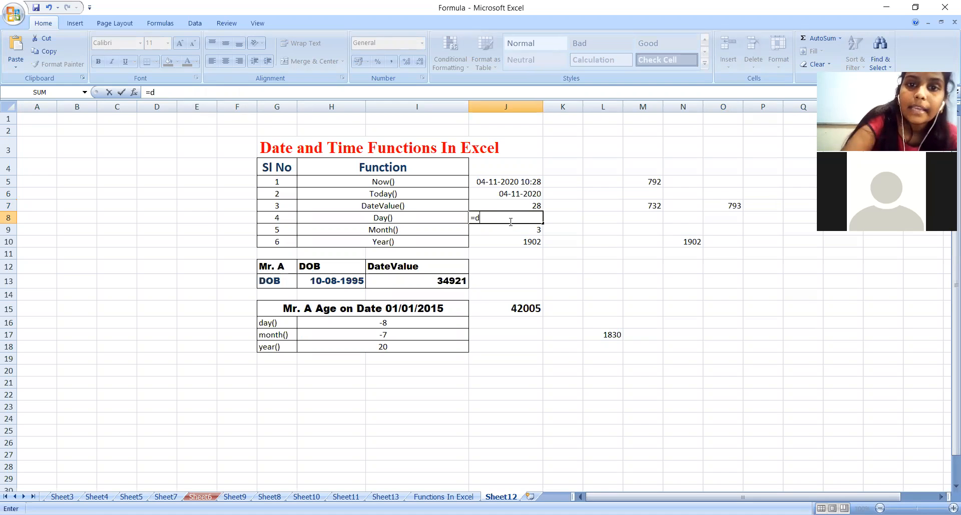
type("ay(")
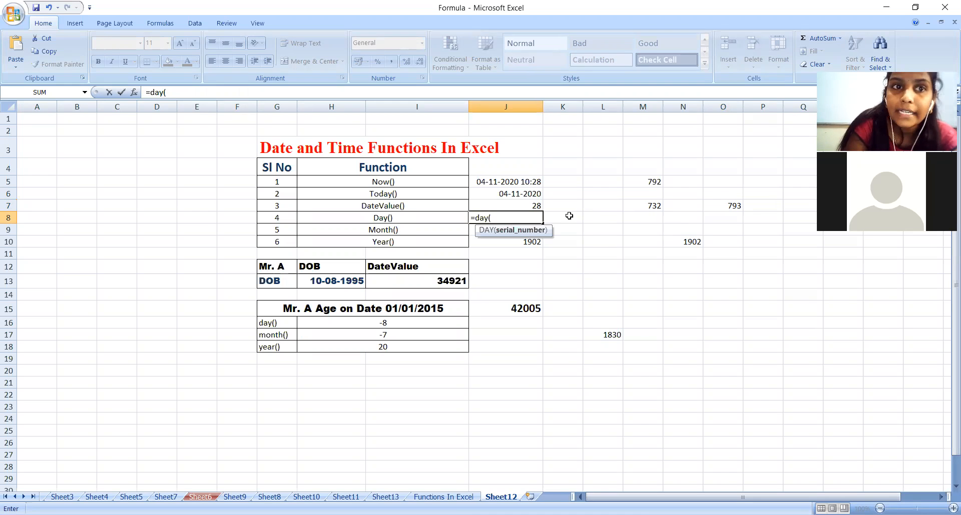
type("793")
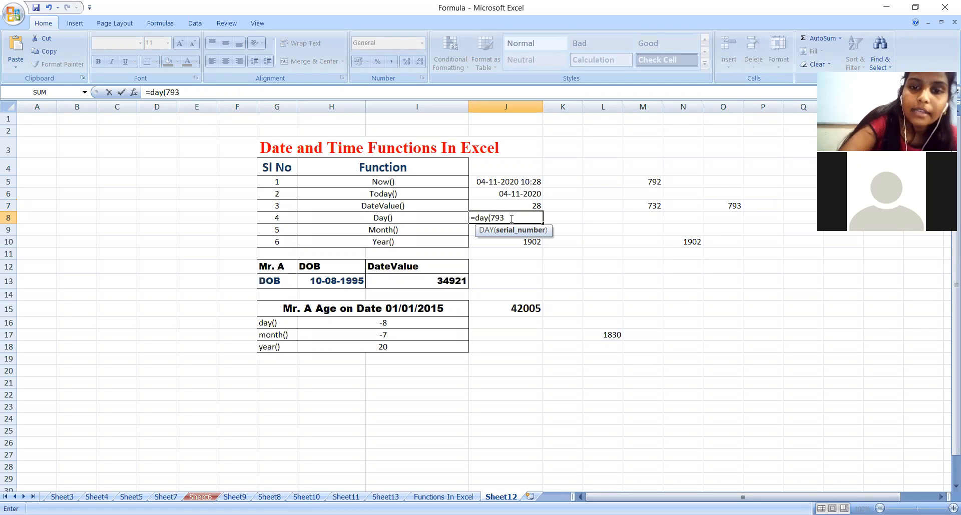
type(")")
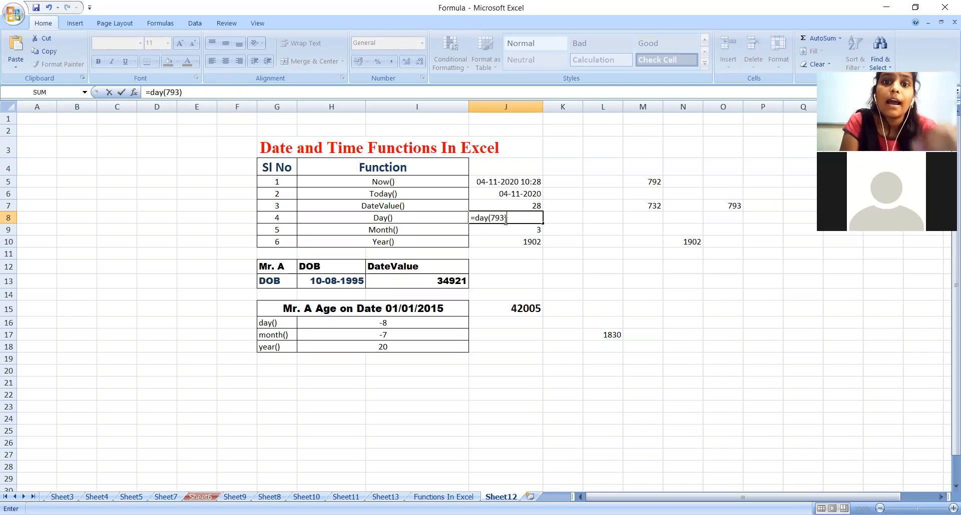
key("Return")
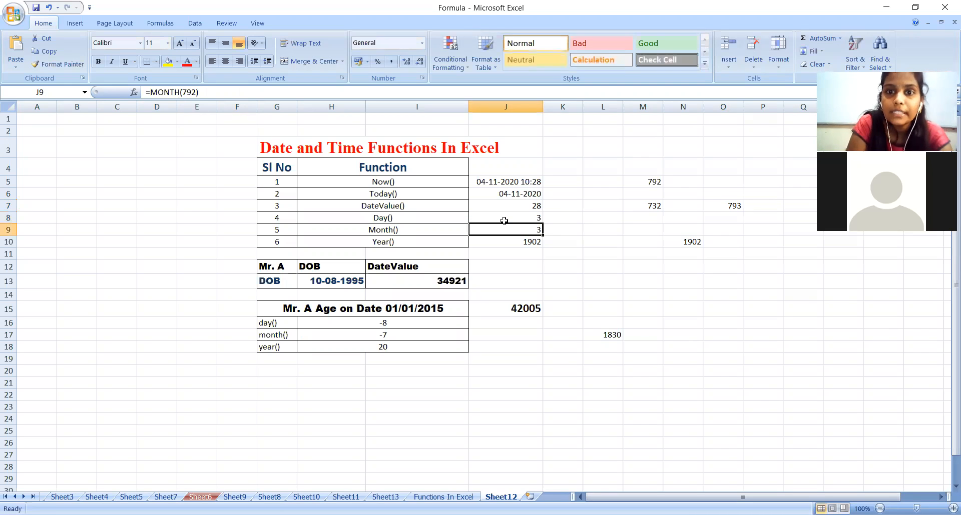
left_click(528, 218)
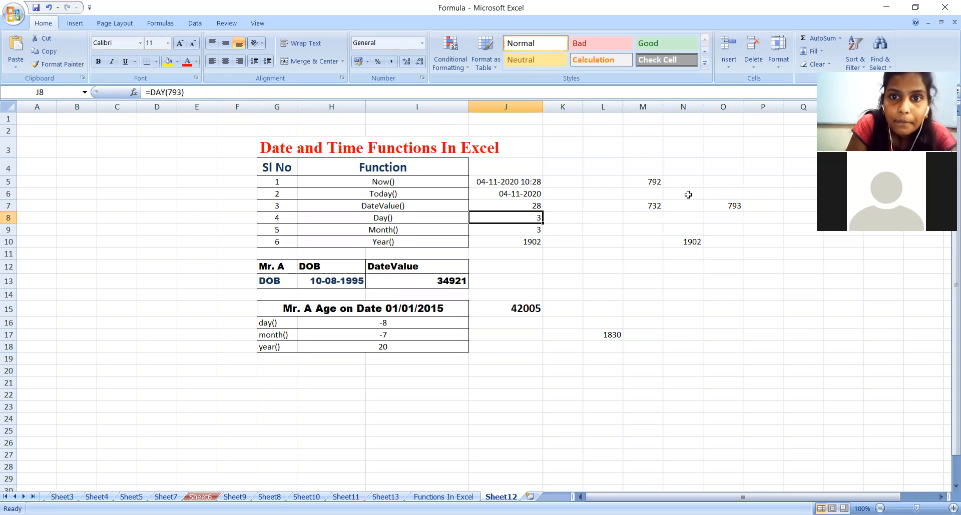
left_click(729, 206)
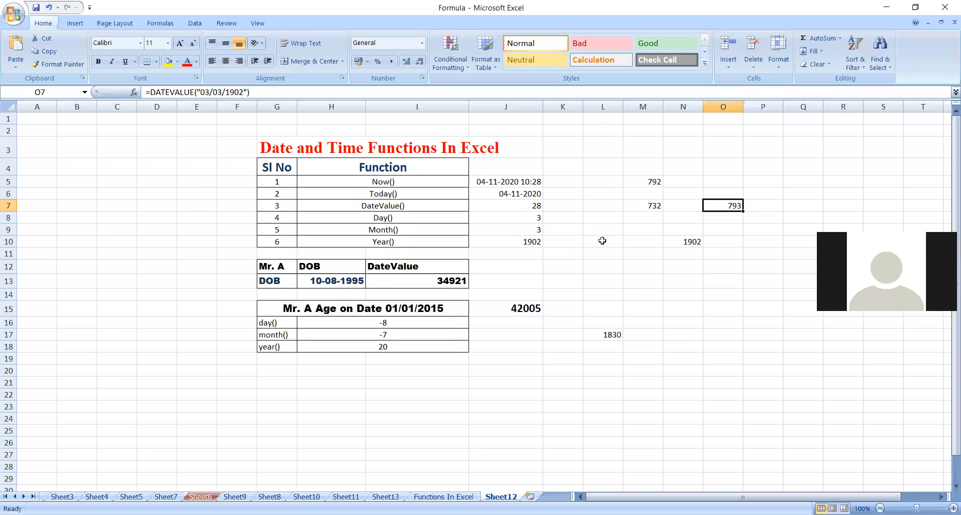
left_click(534, 218)
left_click(727, 204)
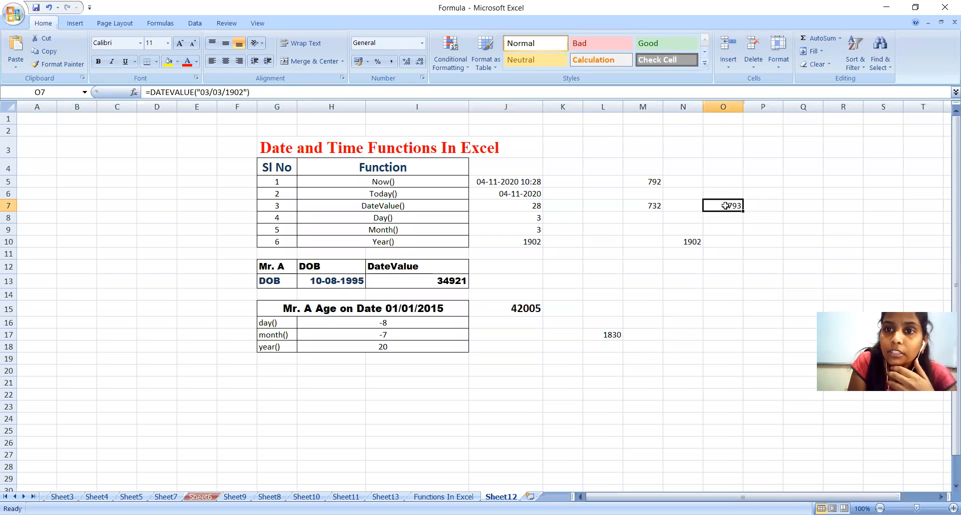
left_click(529, 219)
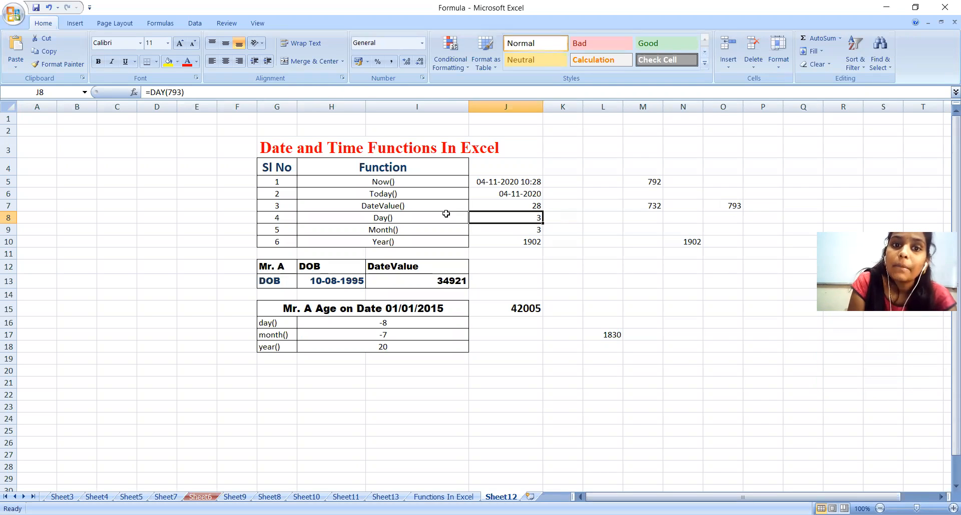
Replace the formula in J9 with =MONTH(793) and compare it with the DATEVALUE formula in O7
left_click(477, 231)
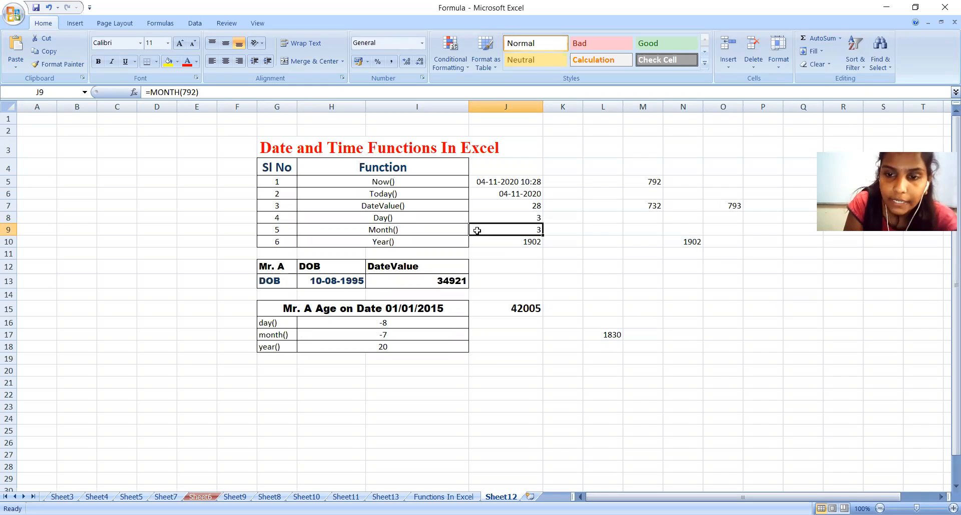
key("BackSpace")
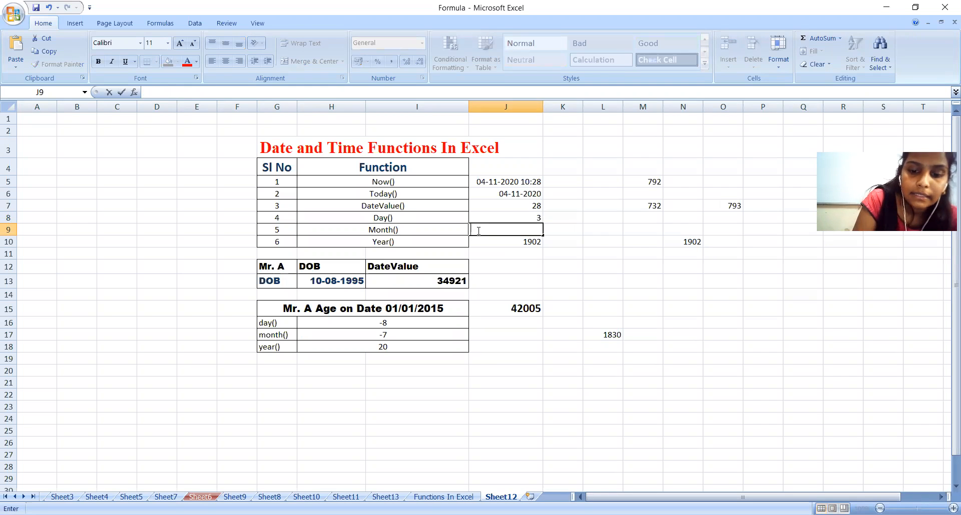
type("=m")
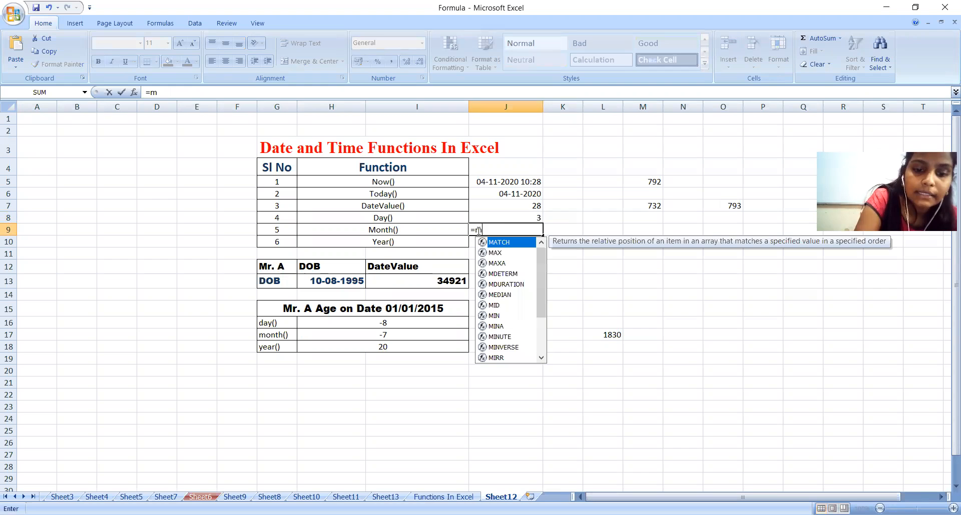
type("onth")
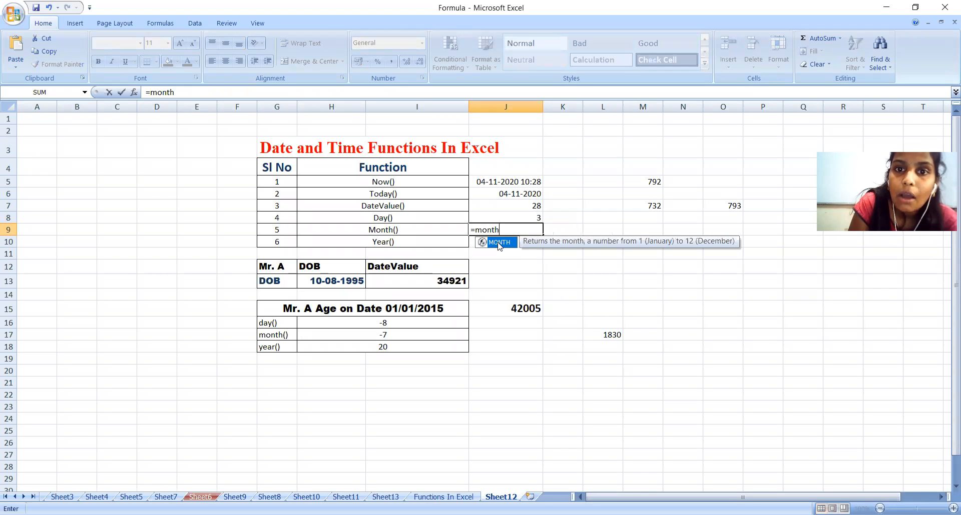
double_click(498, 246)
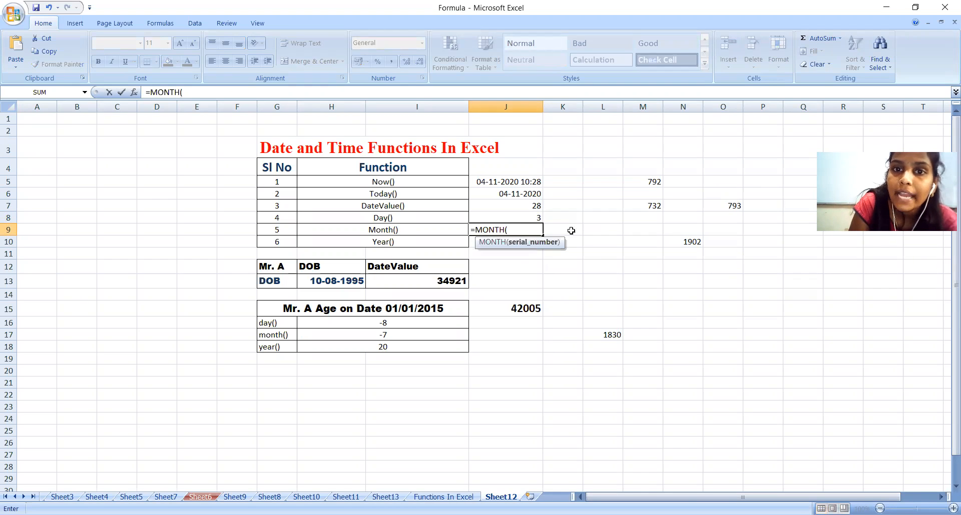
type("793")
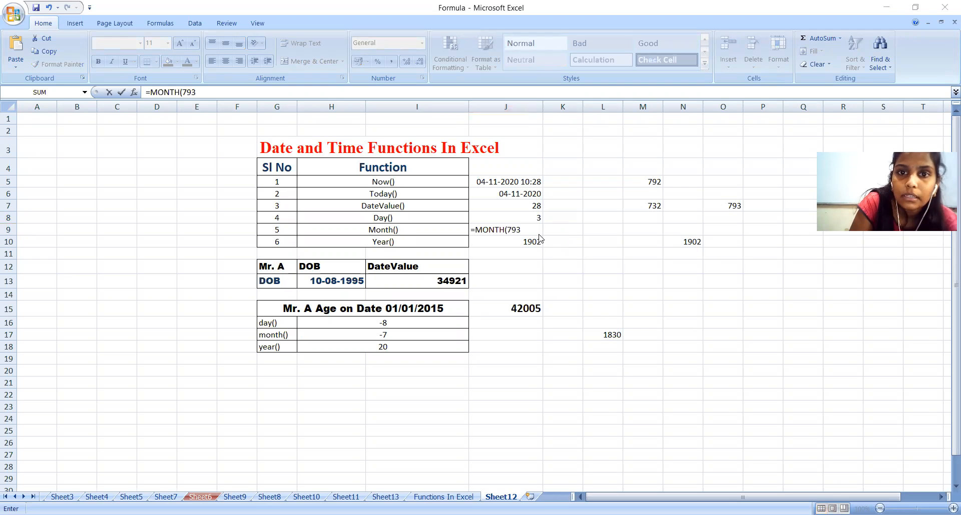
left_click(530, 232)
type(")")
key("Return")
left_click(538, 229)
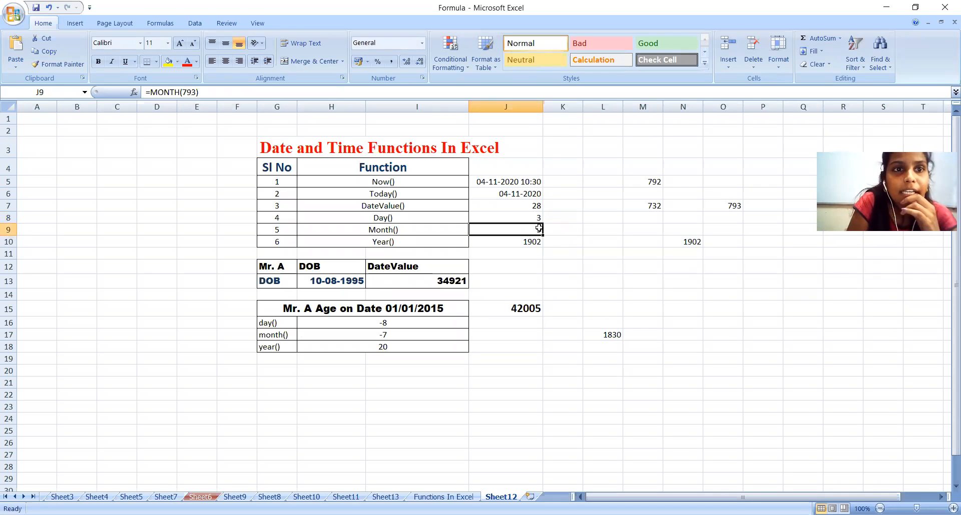
left_click(718, 209)
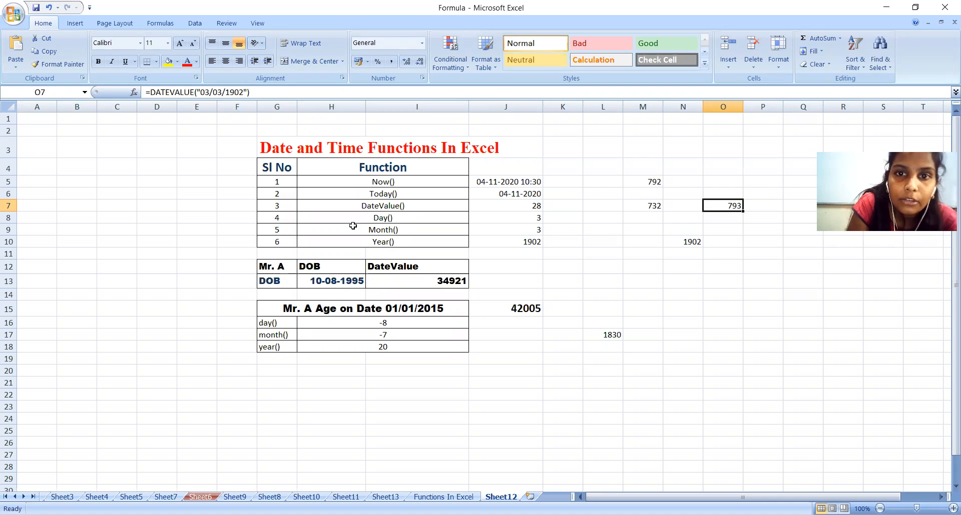
left_click(539, 230)
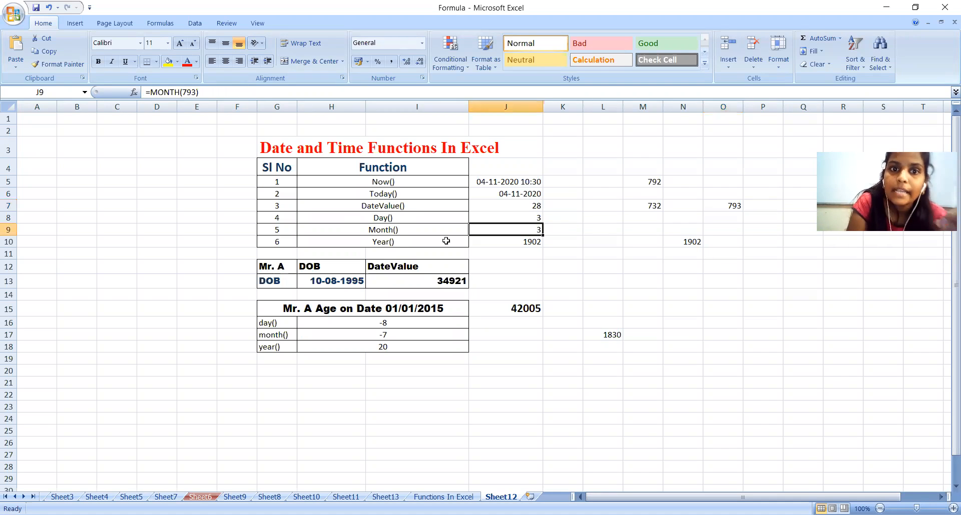
Replace the formula in J10 with =YEAR(O7), referencing the DATEVALUE cell, and check it against O7
left_click(505, 242)
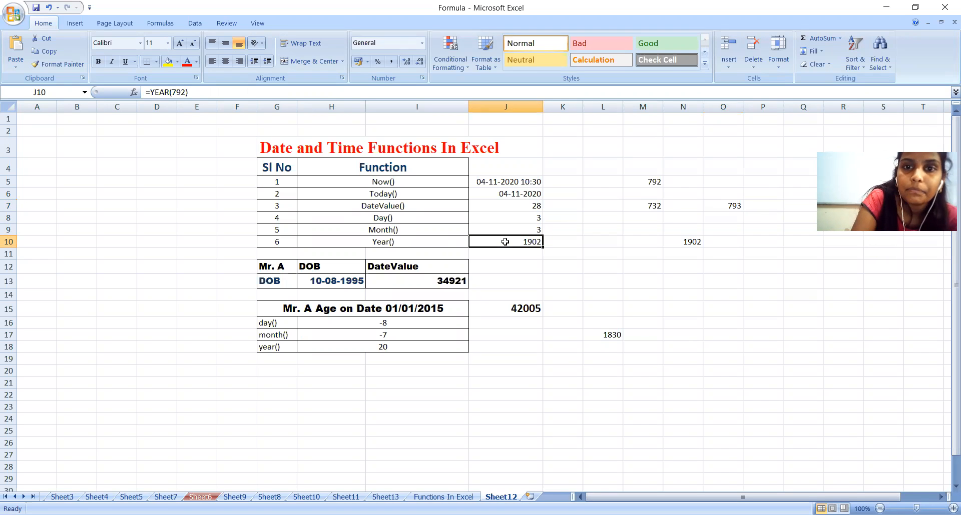
key("BackSpace")
type("=year")
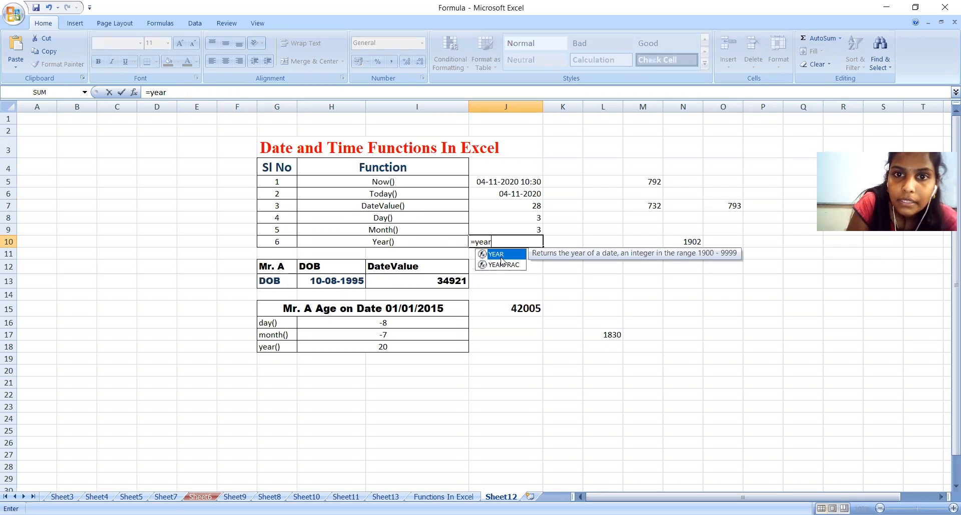
double_click(500, 254)
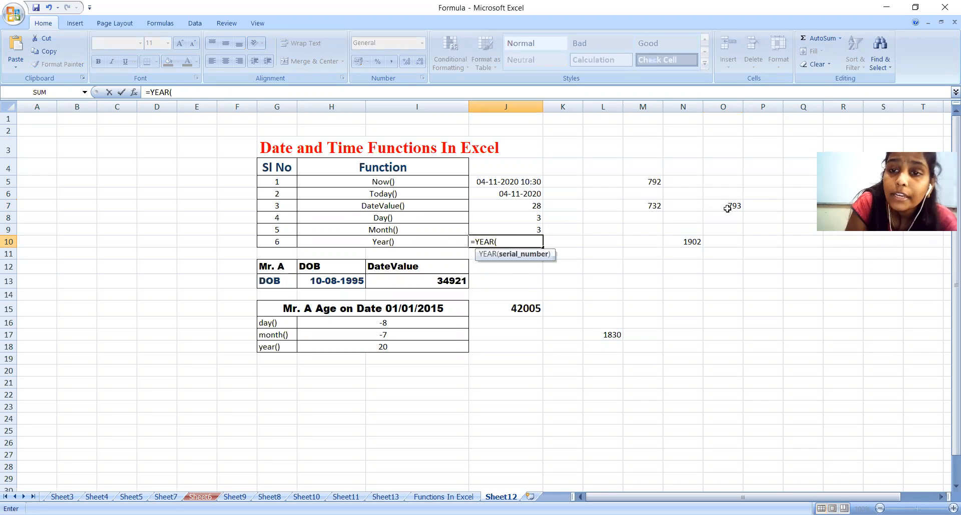
left_click(727, 208)
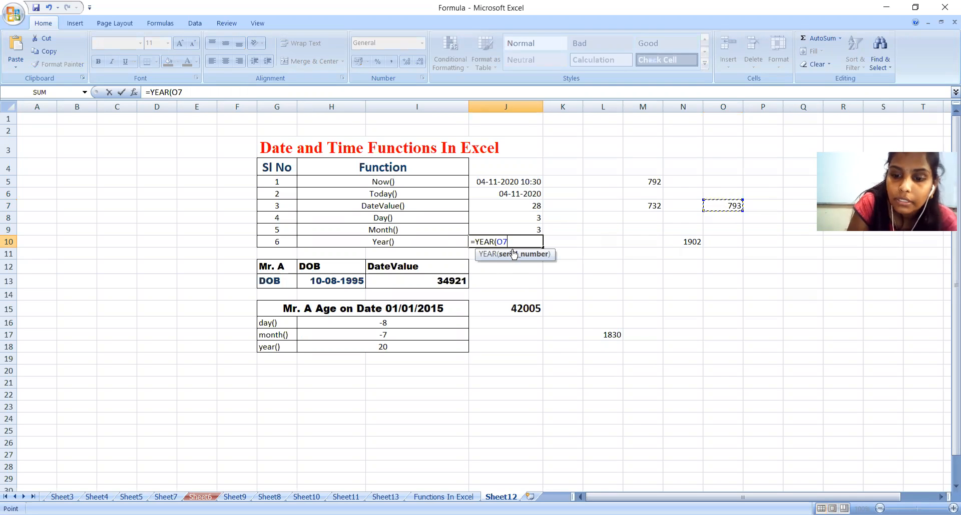
type(")")
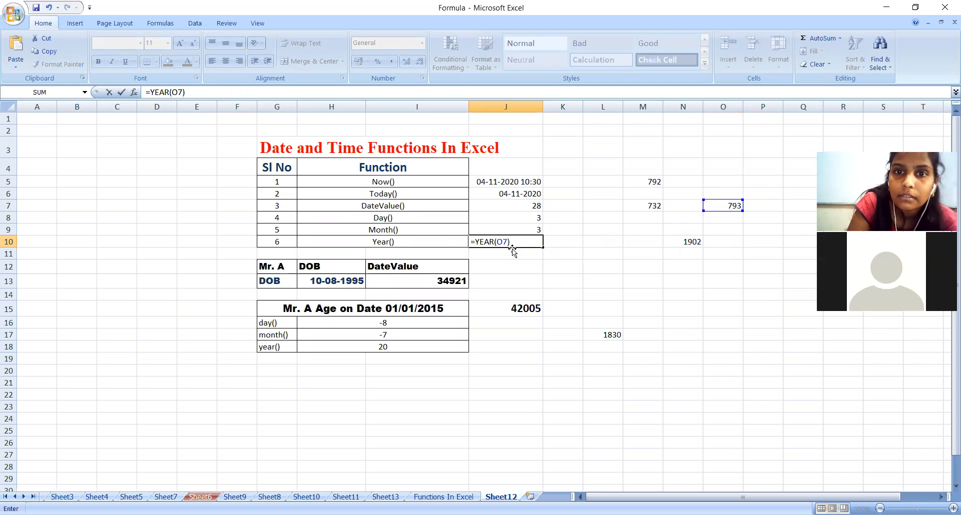
key("Return")
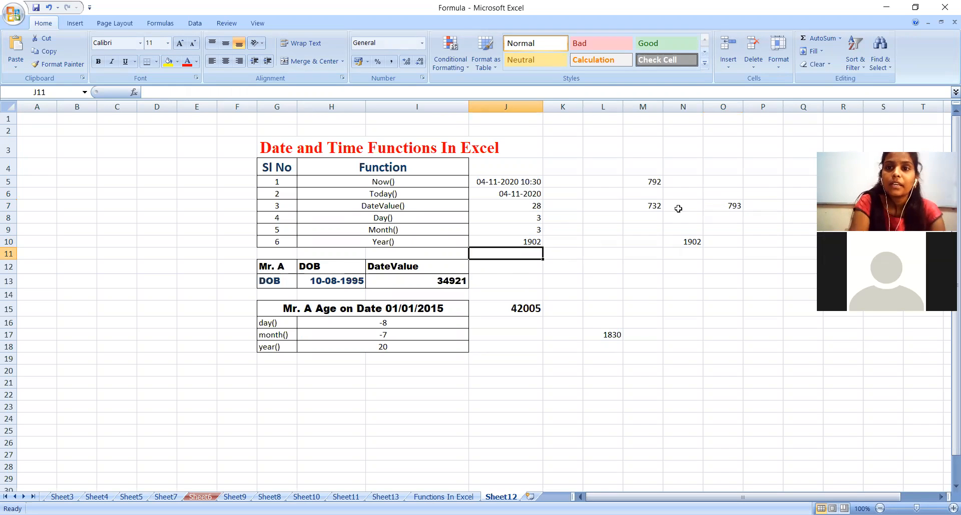
left_click(731, 207)
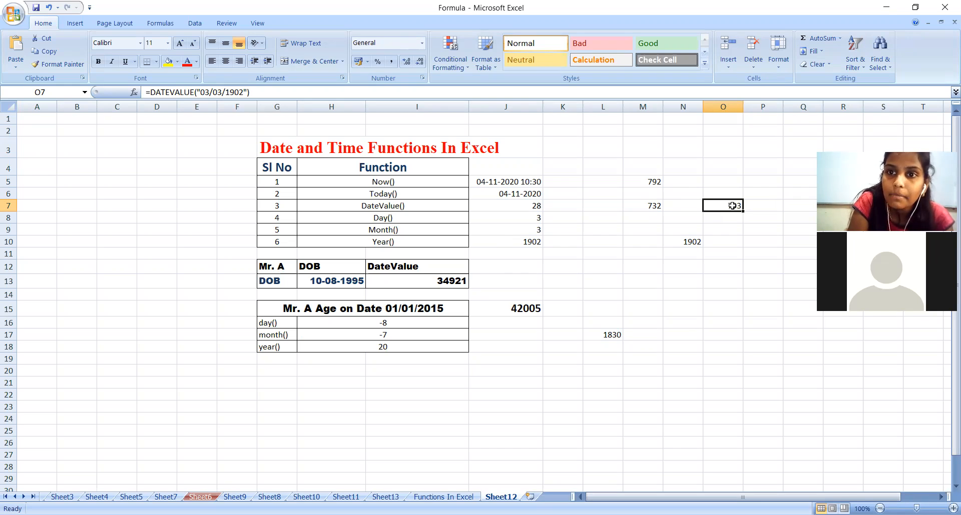
left_click(527, 242)
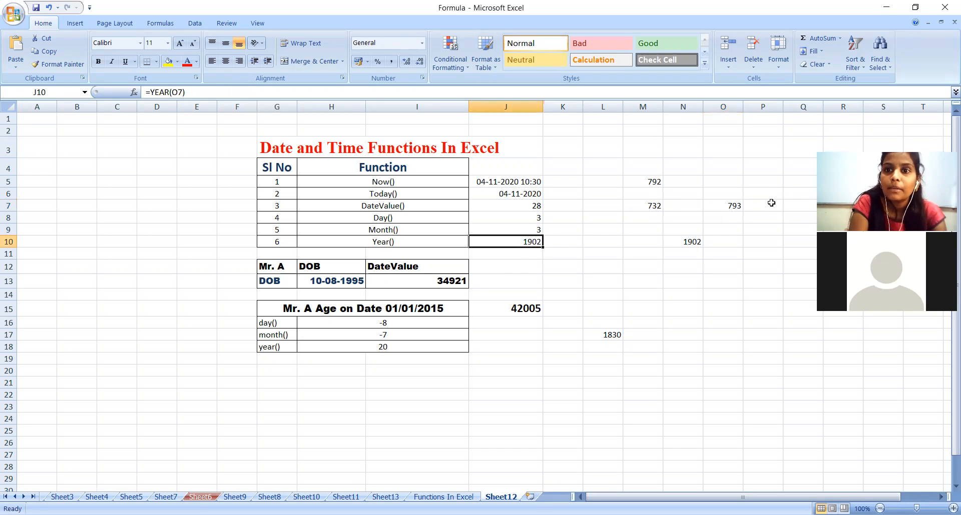
Change the year in O7's DATEVALUE date text so it reads "03/03/1903" and enter the formula
left_click(735, 205)
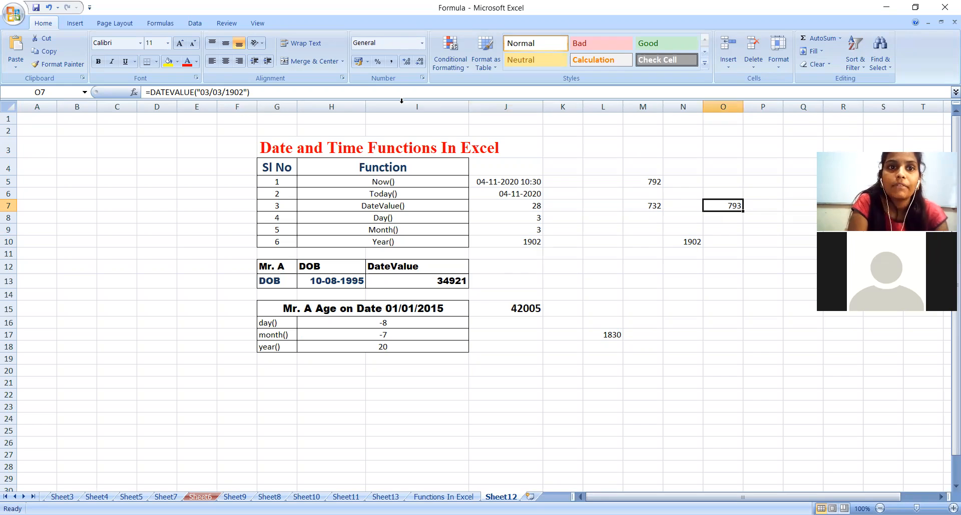
left_click(245, 93)
key("BackSpace")
type("3")
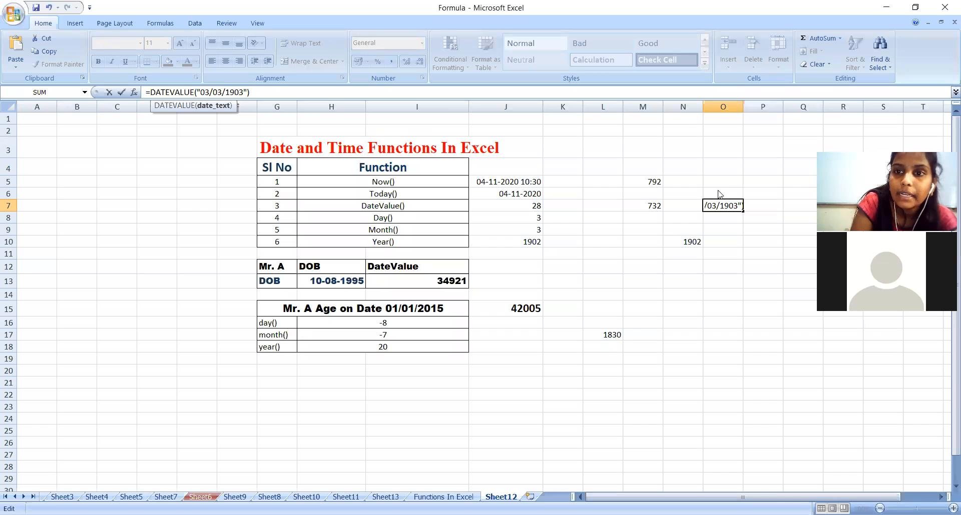
key("Return")
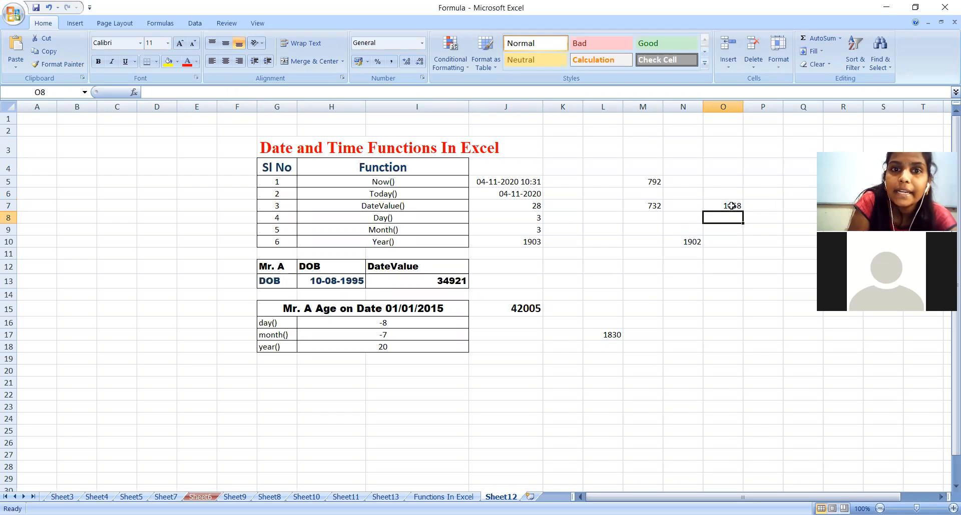
Change the year in O7's DATEVALUE date text so it reads "03/03/1905" and enter the formula
left_click(732, 206)
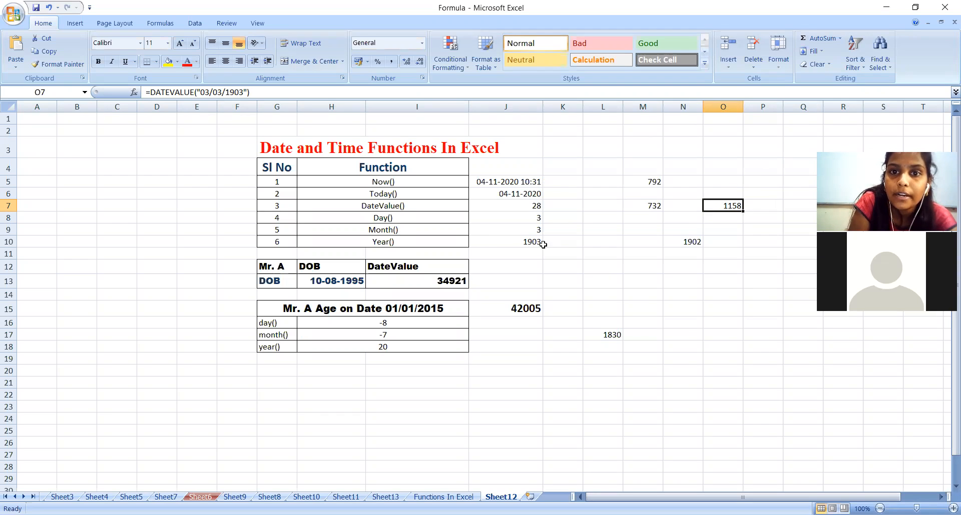
left_click(243, 92)
key("BackSpace")
type("5")
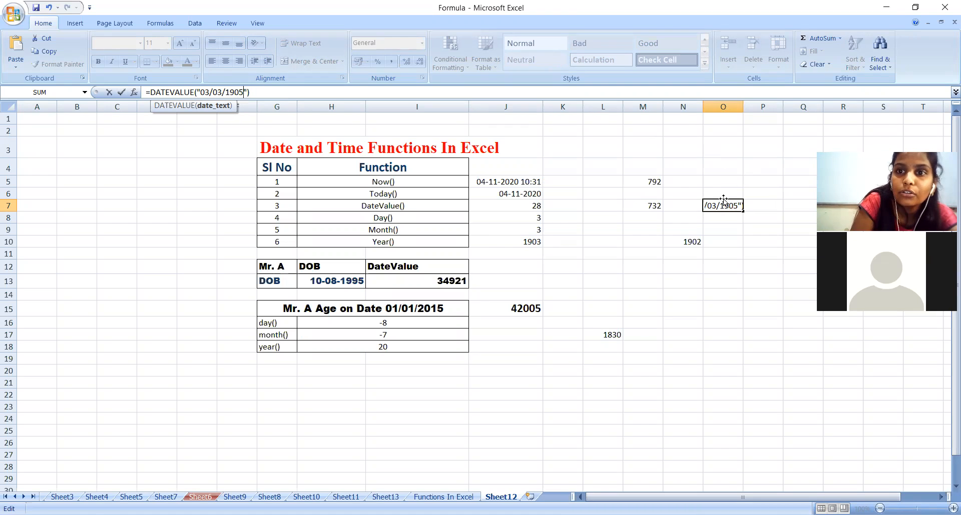
key("Return")
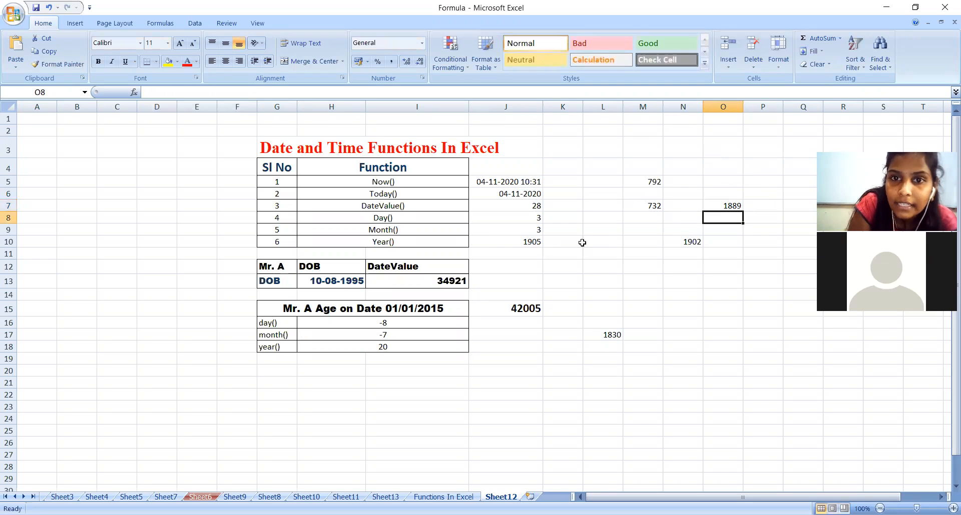
Compare the YEAR formula in J10 with the DATEVALUE formula in O7 that it references
left_click(525, 241)
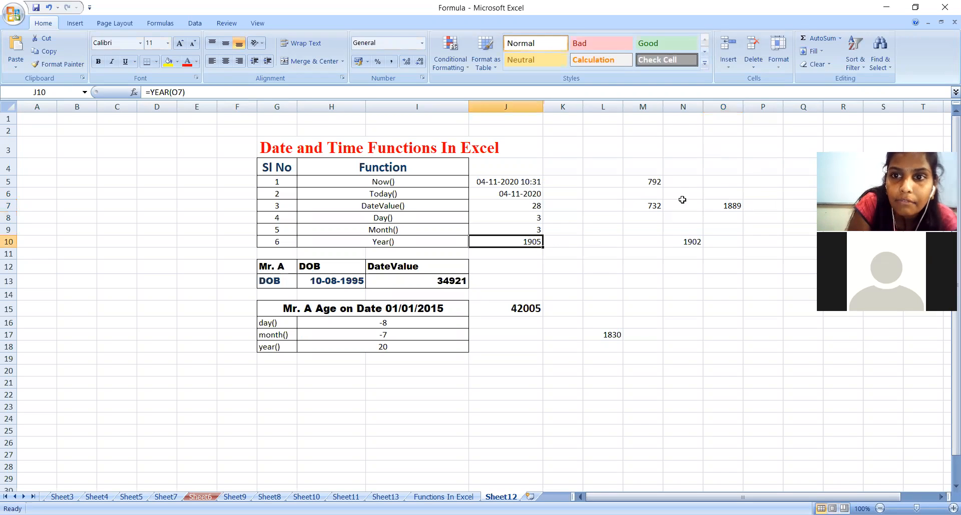
left_click(735, 205)
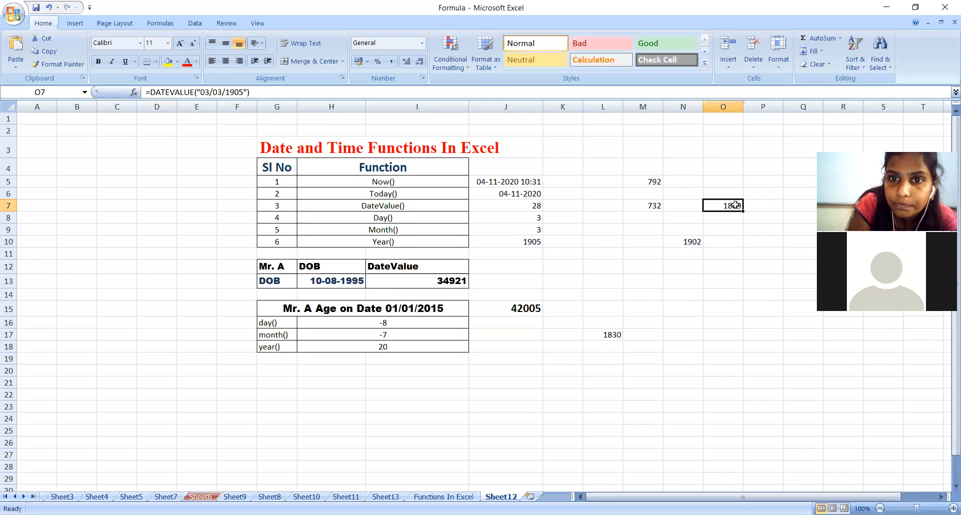
left_click(527, 241)
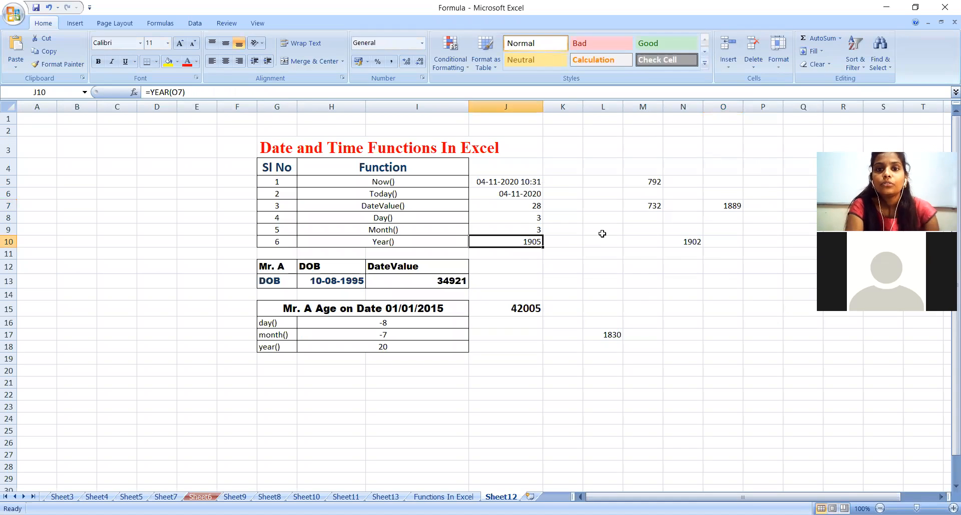
left_click(709, 206)
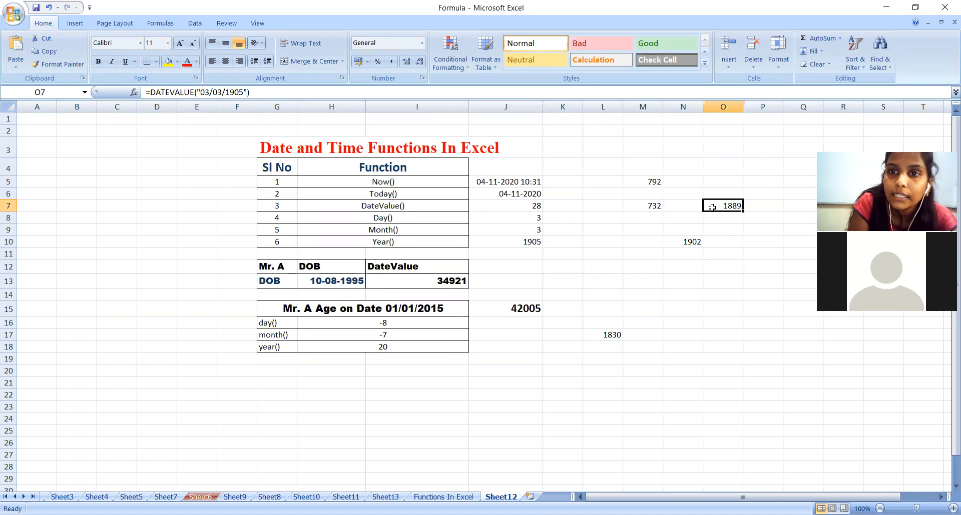
Clear J10 and begin a new formula there with the YEAR function
left_click(496, 240)
key("BackSpace")
type("=yewa")
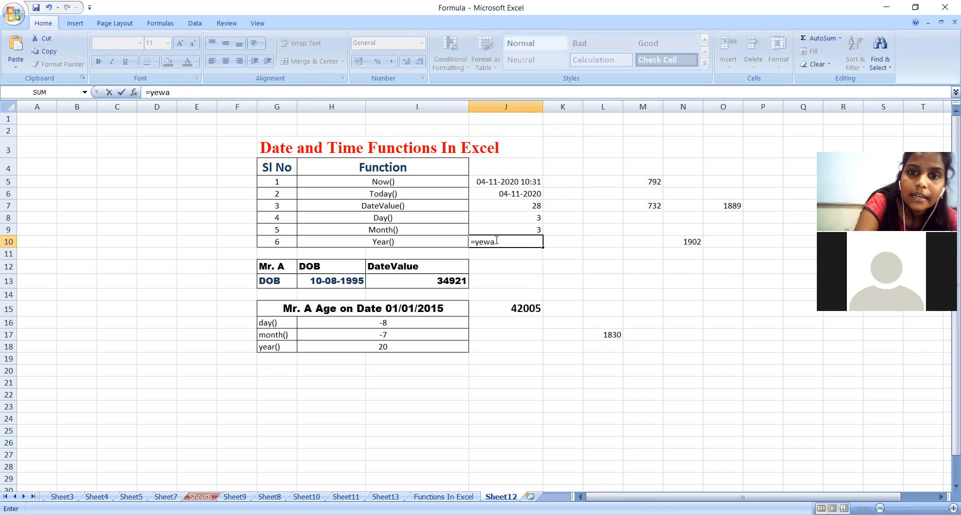
key("BackSpace")
key("BackSpace")
type("ar")
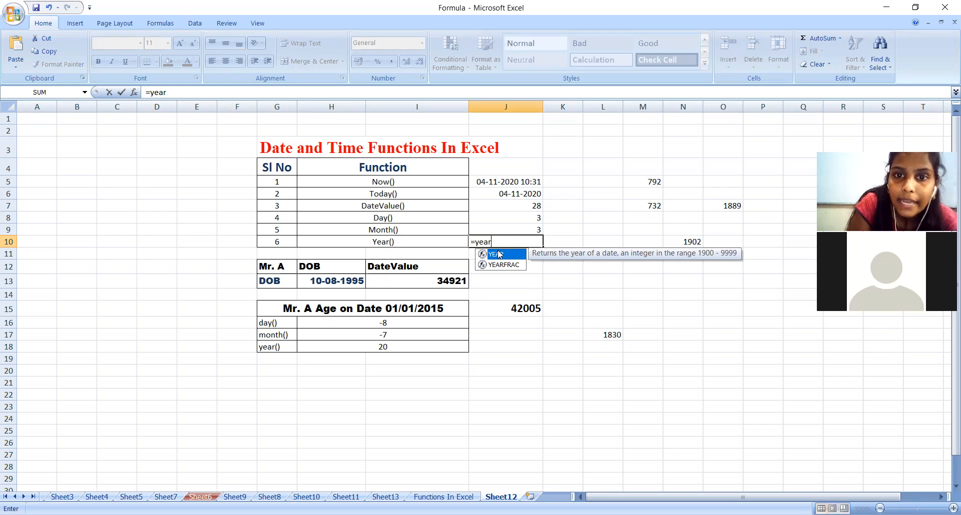
key("Tab")
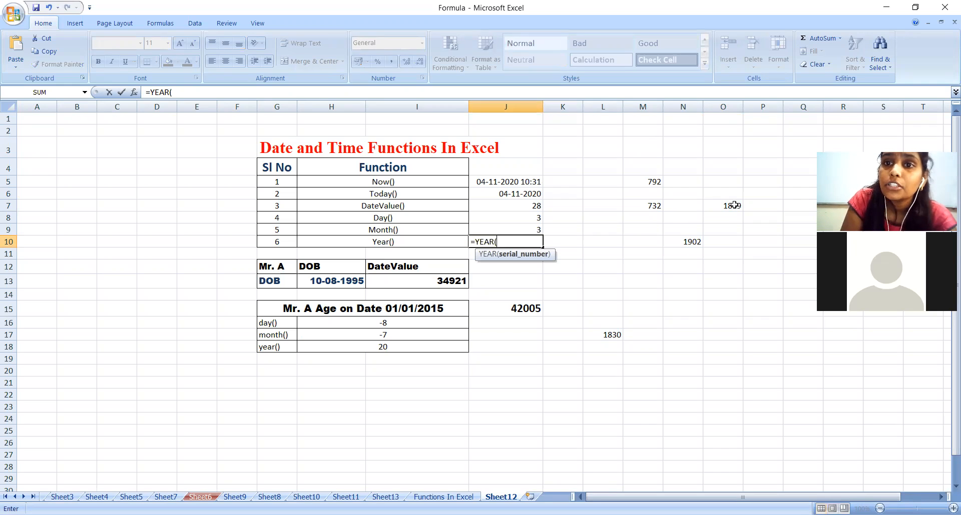
type("1889")
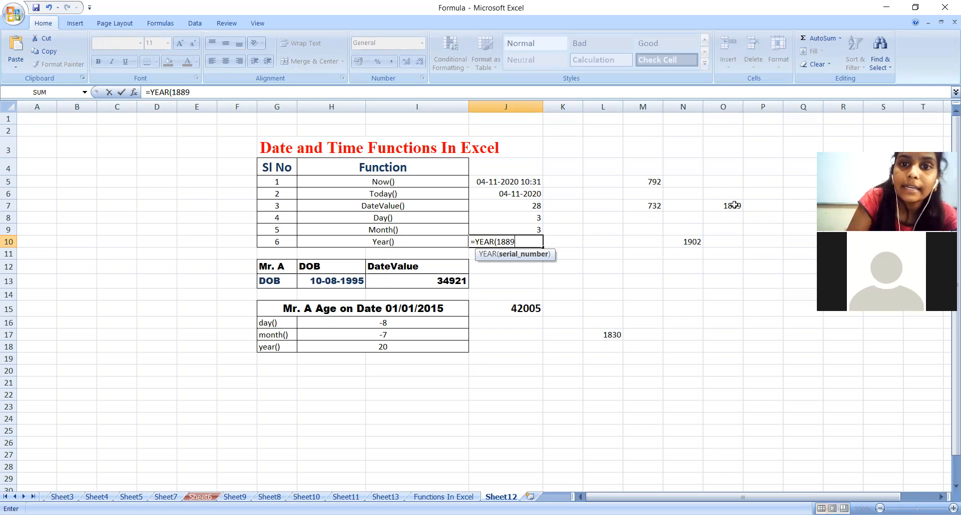
key("BackSpace")
key("BackSpace")
key("BackSpace")
key("BackSpace")
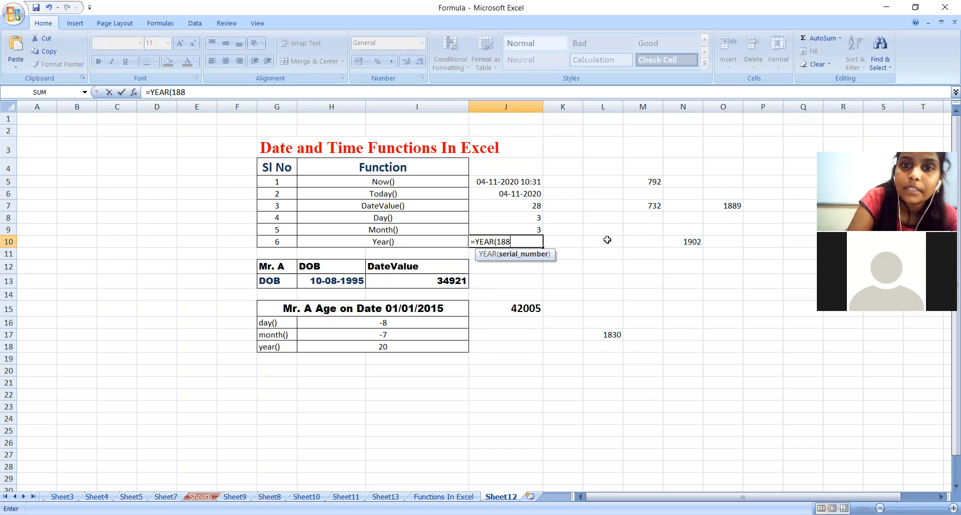
Complete the YEAR formula in J10 with a reference to O7 and enter it as =YEAR(O7)
left_click(711, 205)
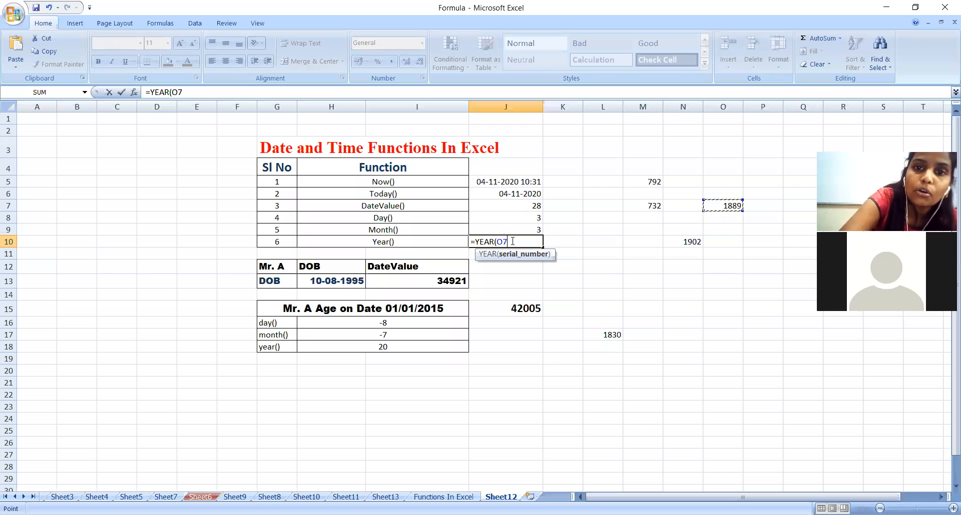
type(")")
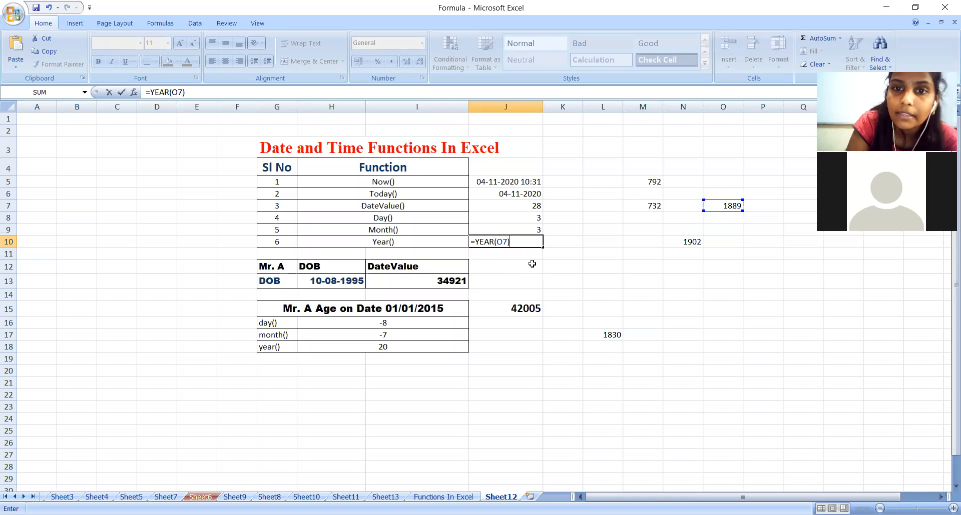
key("Return")
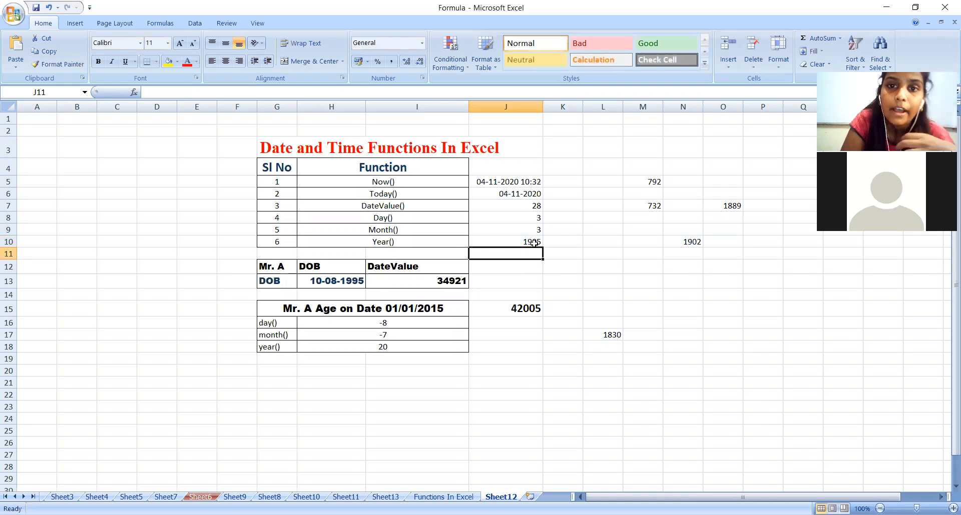
left_click(536, 242)
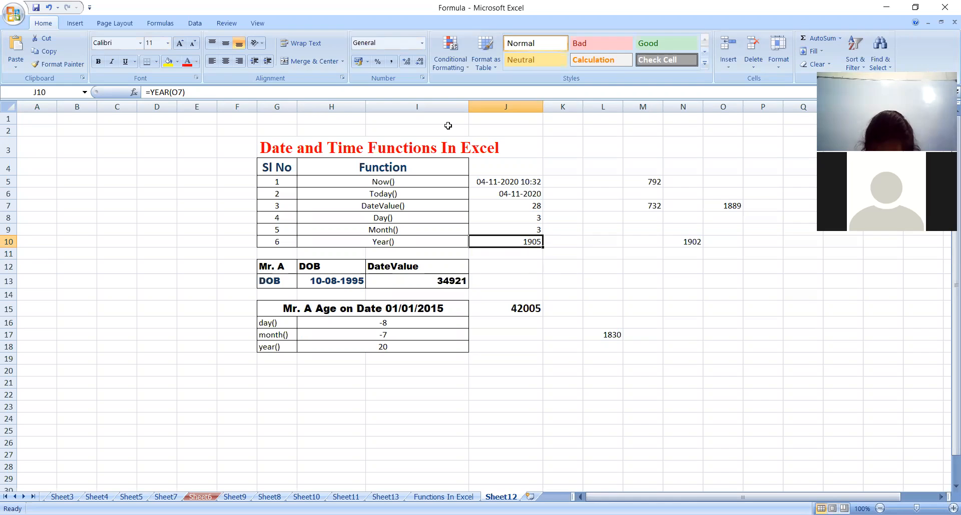
key("alt+Tab")
key("alt+Tab")
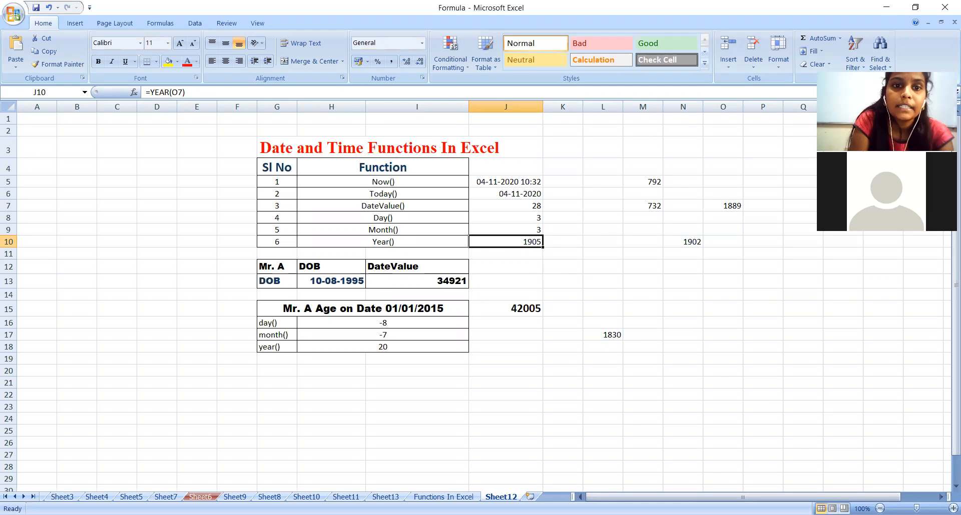
Examine Mr. A's date of birth, its DATEVALUE formula in I13, the age heading and the 01/01/2015 DATEVALUE formula in J15
left_click(342, 281)
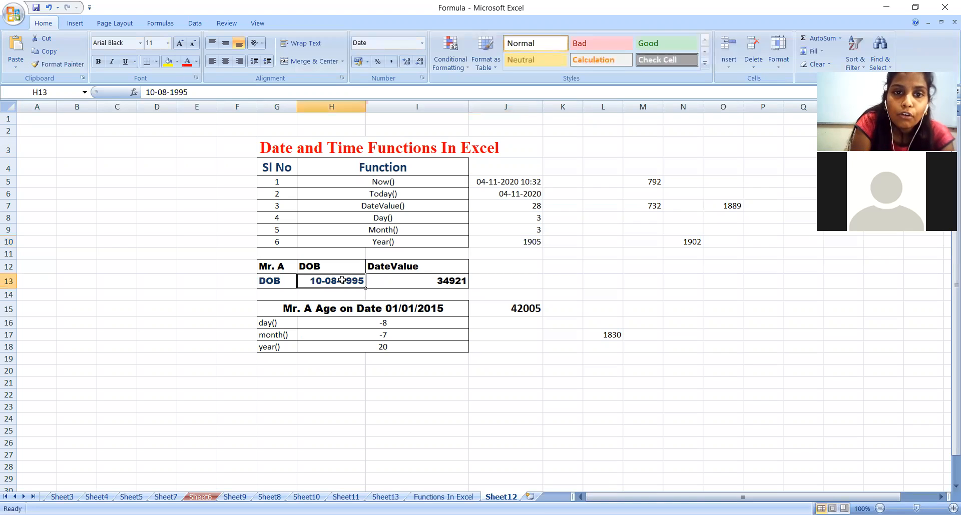
left_click(446, 283)
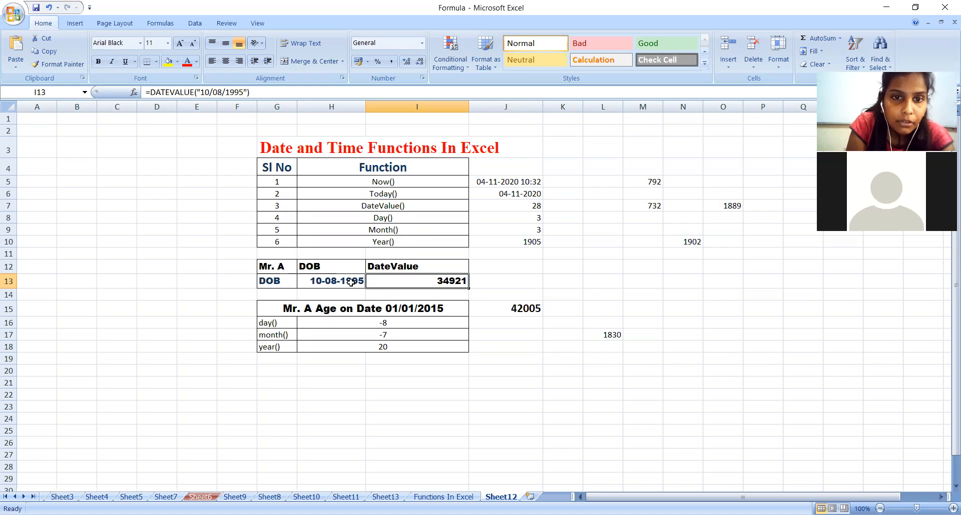
left_click(423, 311)
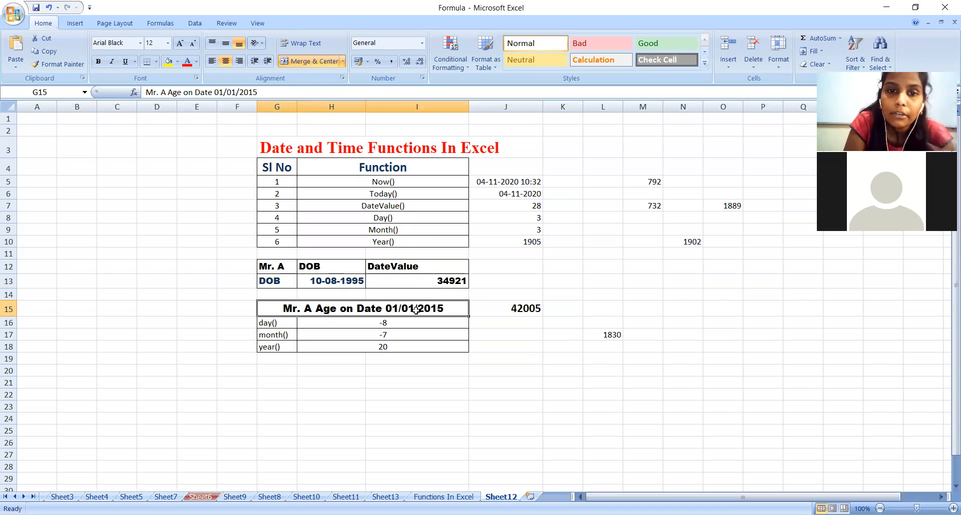
left_click(349, 279)
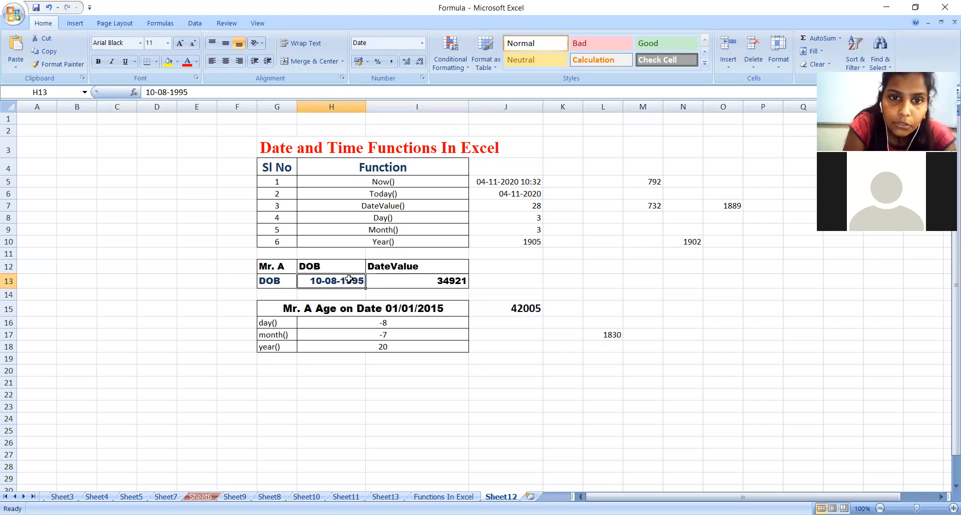
left_click(454, 282)
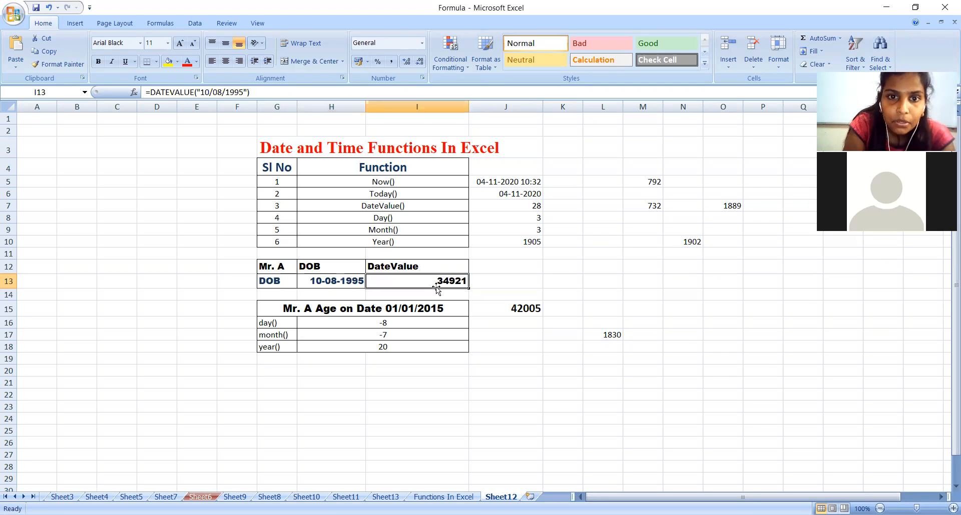
left_click(416, 310)
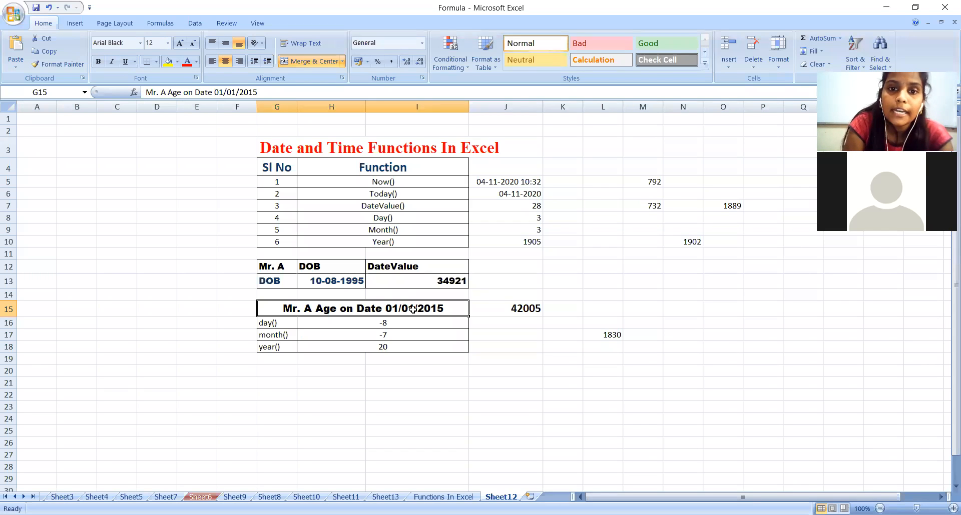
left_click(520, 308)
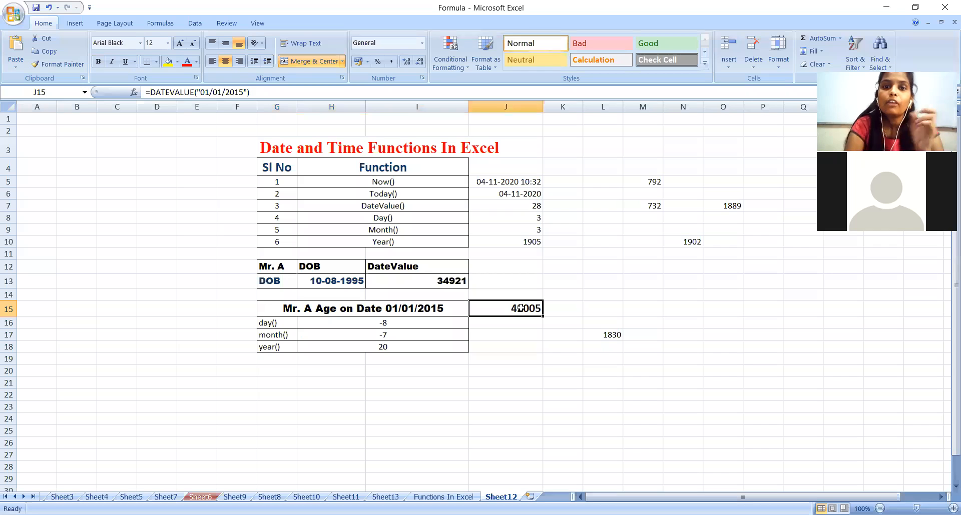
left_click(447, 280)
left_click(520, 311)
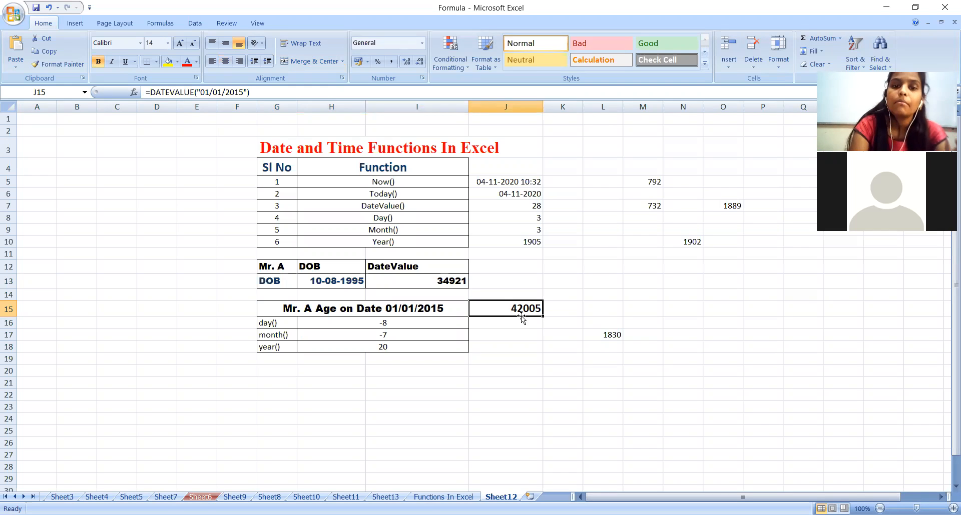
Erase the whole DAY difference formula from H16 in the day() row of the age table
left_click(388, 324)
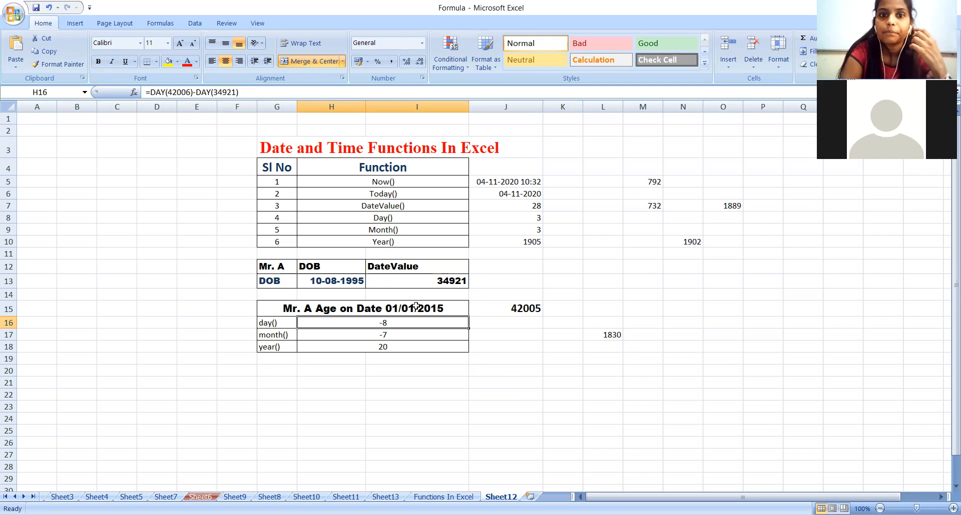
left_click(245, 92)
key("BackSpace")
key("BackSpace")
key("BackSpace")
key("BackSpace")
key("BackSpace")
key("BackSpace")
key("BackSpace")
key("BackSpace")
key("BackSpace")
key("BackSpace")
key("BackSpace")
key("BackSpace")
key("BackSpace")
key("BackSpace")
key("BackSpace")
key("BackSpace")
key("BackSpace")
key("BackSpace")
key("BackSpace")
key("BackSpace")
key("BackSpace")
key("BackSpace")
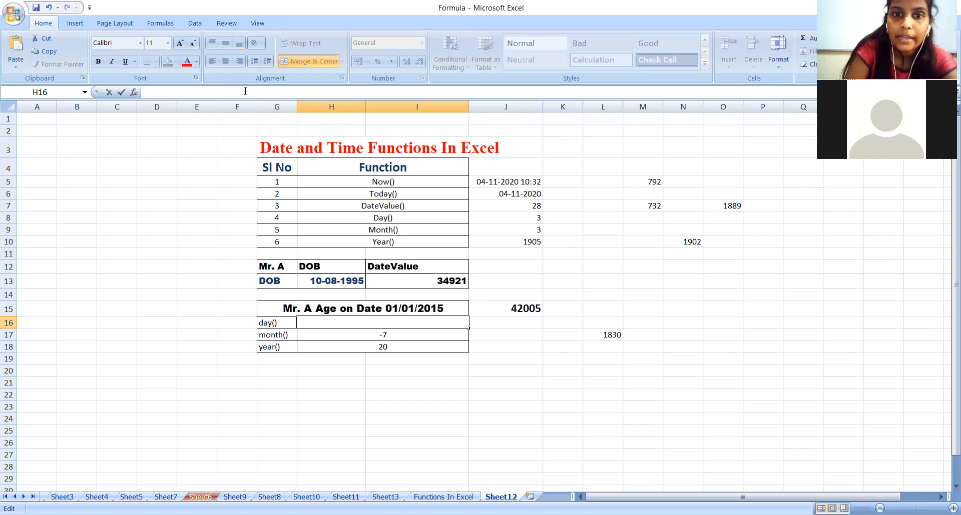
Enter =DAY(J15)-DAY(I13) in H16 to subtract the birth date's day using cell references
type("=")
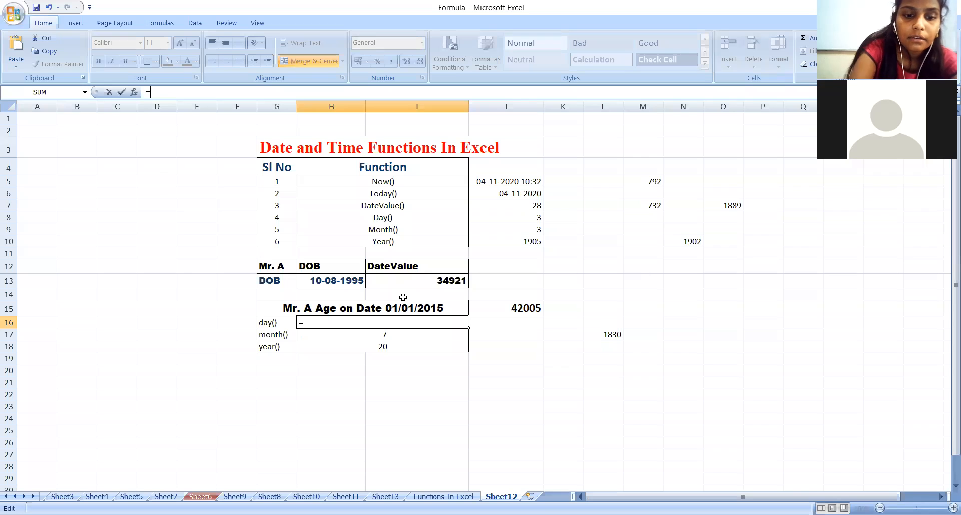
type("da")
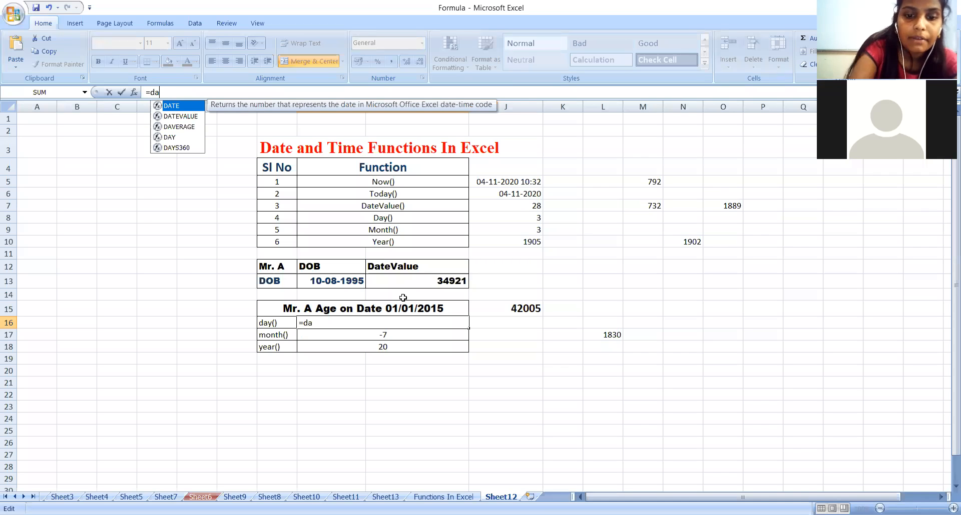
type("y")
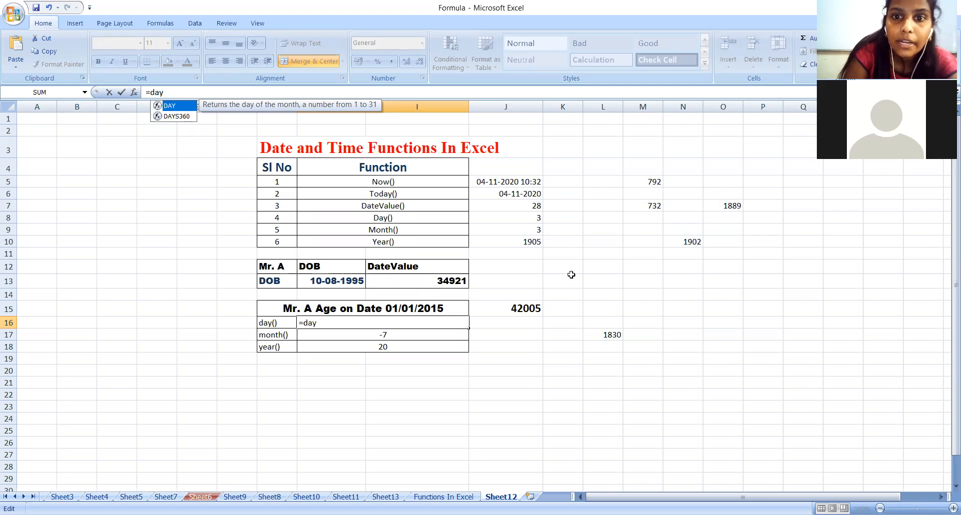
key("Tab")
left_click(522, 308)
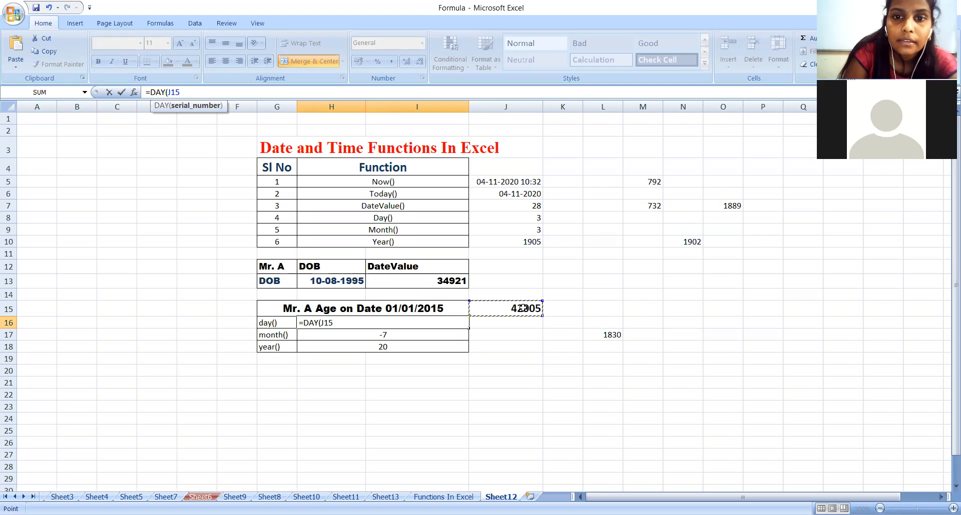
type(")")
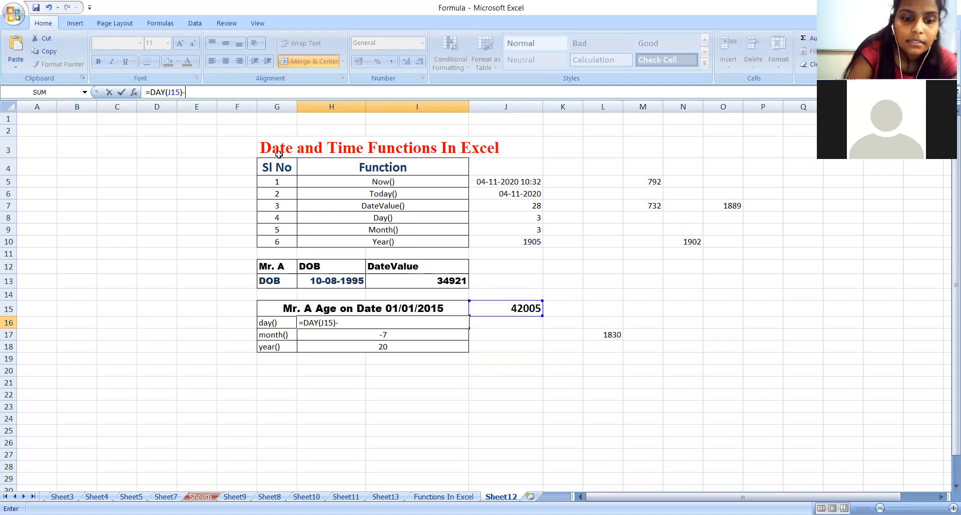
type("-day")
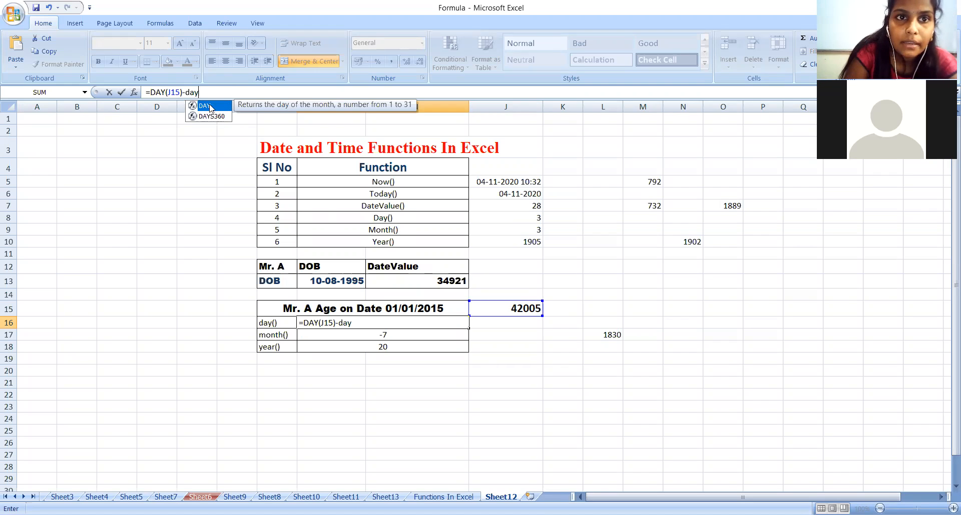
key("Tab")
left_click(449, 281)
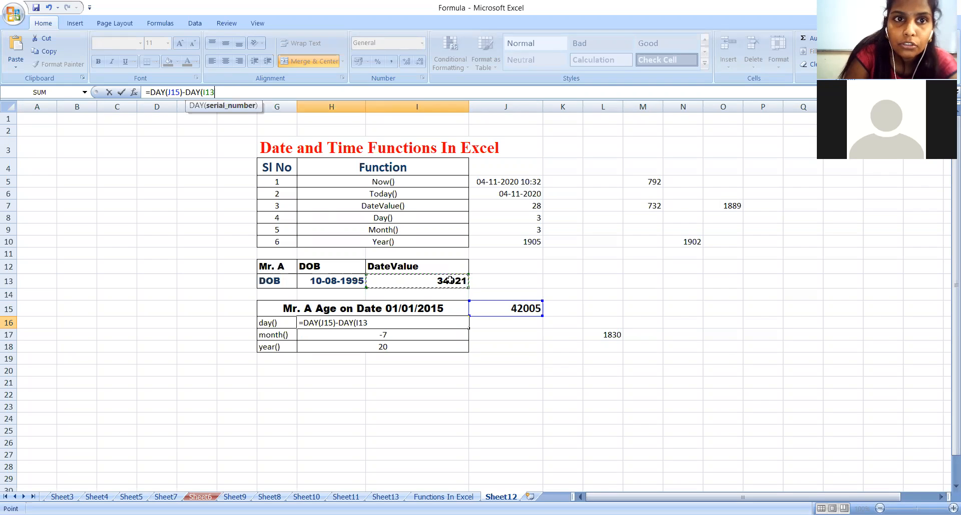
left_click(223, 91)
type(")")
key("Return")
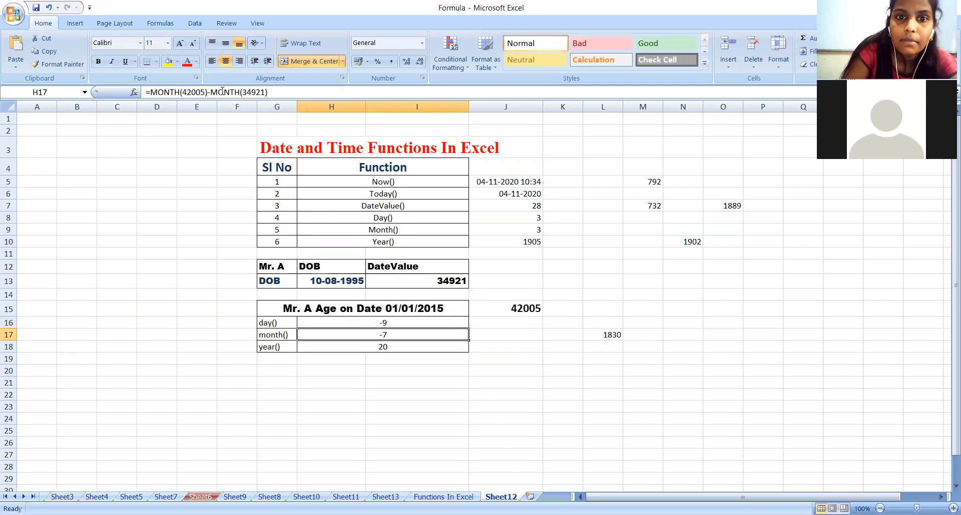
Erase the cell-reference DAY formula in H16 back to its equals sign
left_click(376, 323)
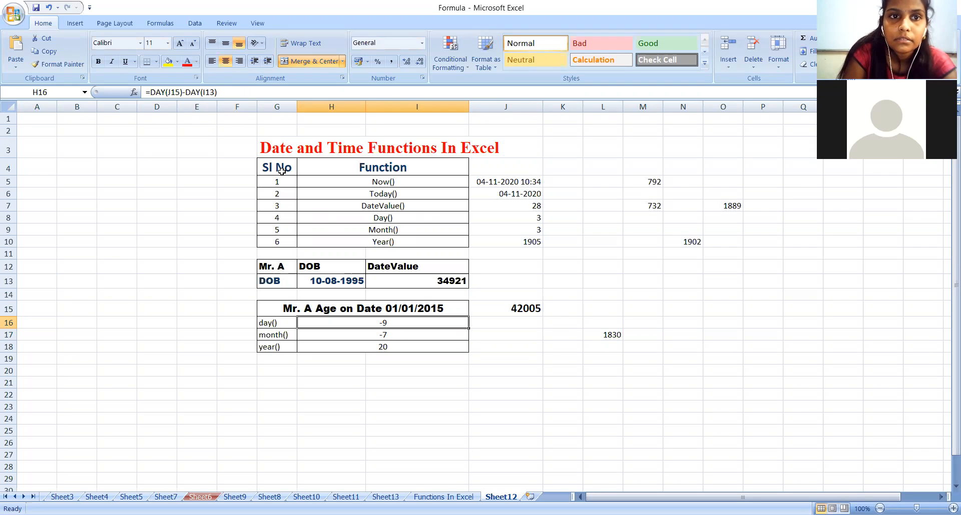
left_click(226, 93)
key("BackSpace")
key("BackSpace")
key("BackSpace")
key("BackSpace")
key("BackSpace")
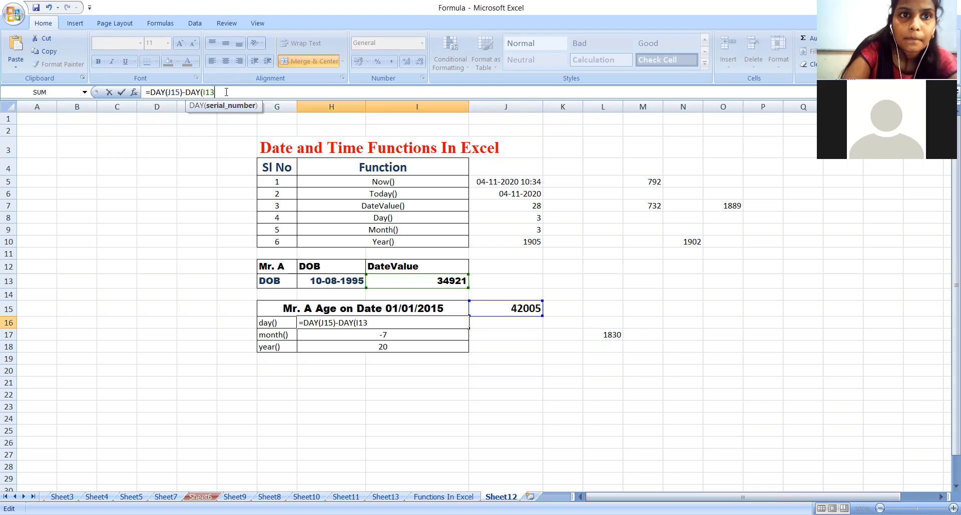
key("BackSpace")
key("BackSpace")
key("BackSpace")
key("BackSpace")
key("BackSpace")
key("BackSpace")
key("BackSpace")
key("BackSpace")
key("BackSpace")
key("BackSpace")
key("BackSpace")
key("BackSpace")
Complete the day() difference in H16 with the DATEVALUE serial numbers as =DAY(42005)-DAY(34921)
type("d")
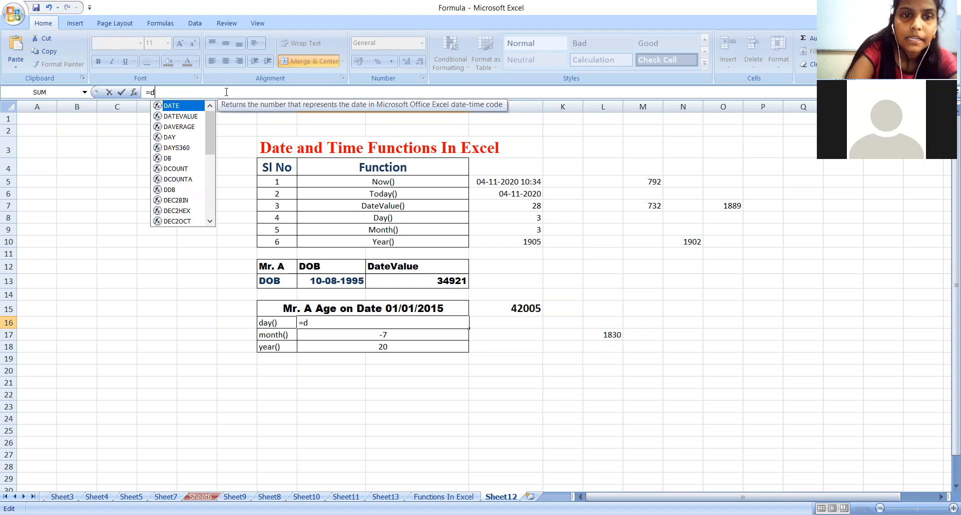
type("ay(")
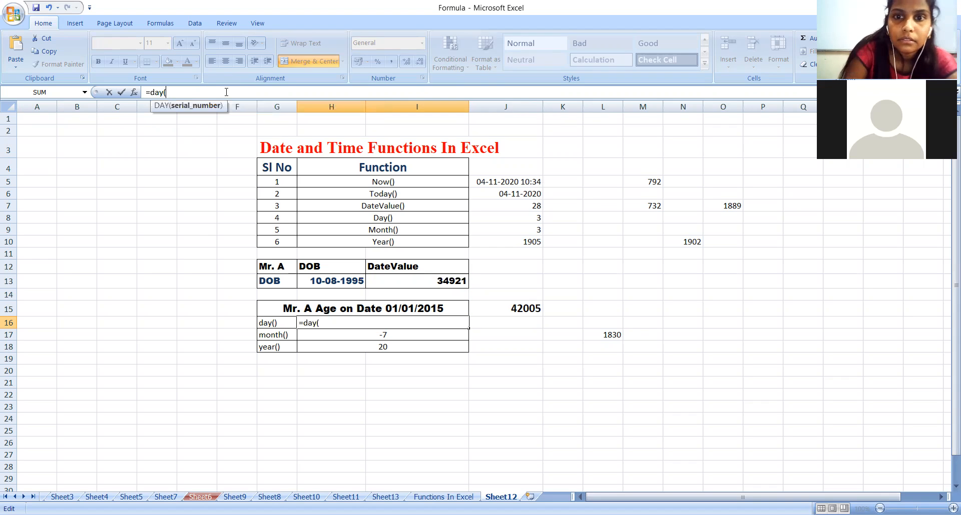
type("42006")
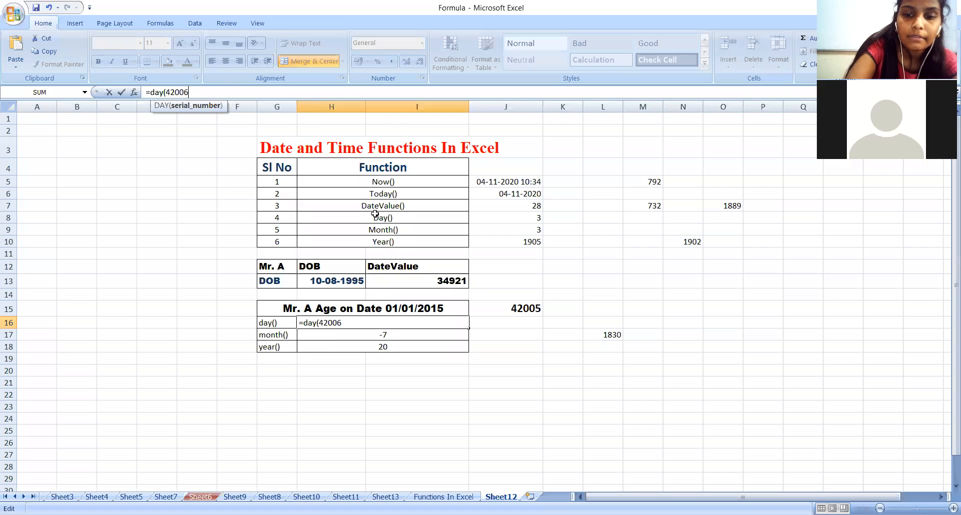
key("BackSpace")
type("5")
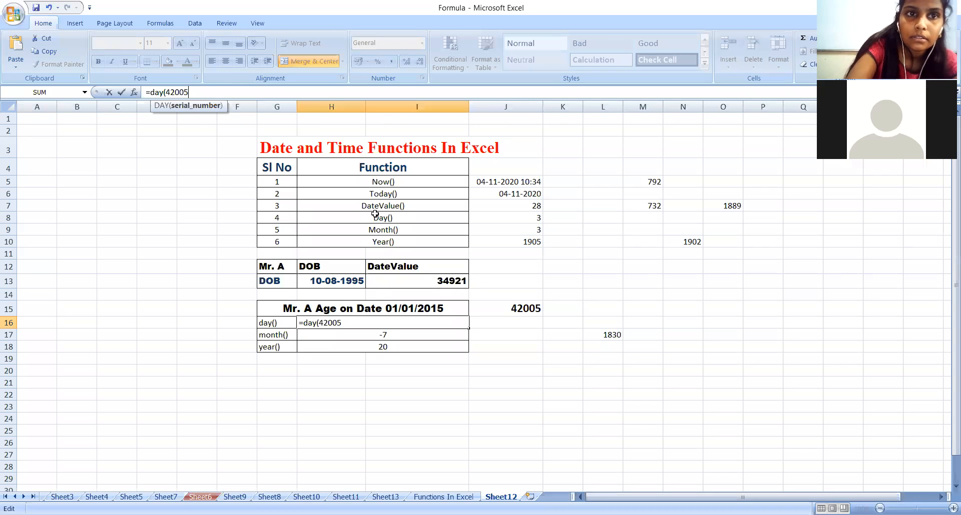
type(")")
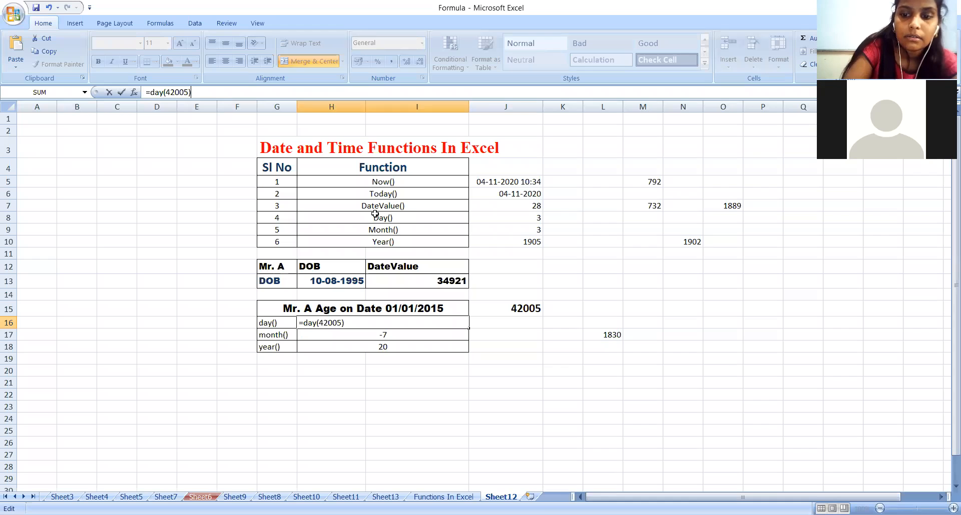
type("-")
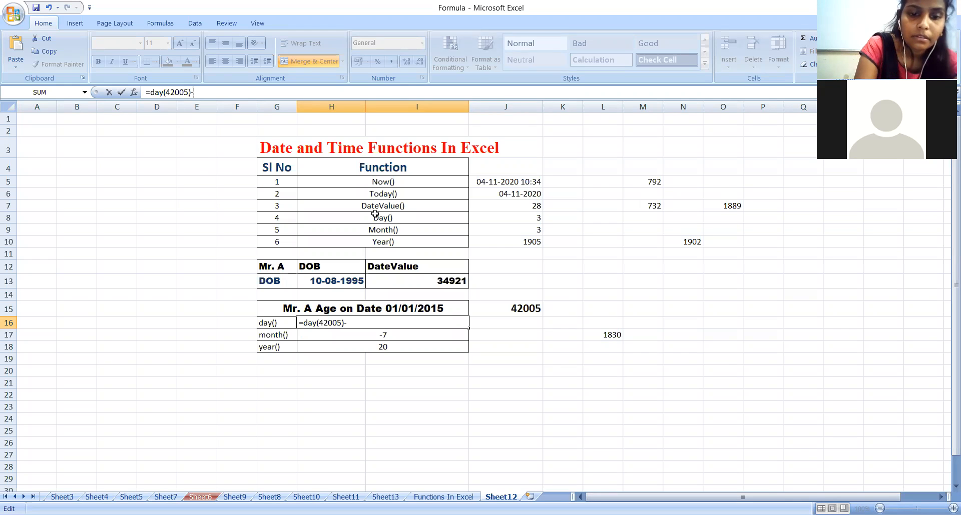
type("da")
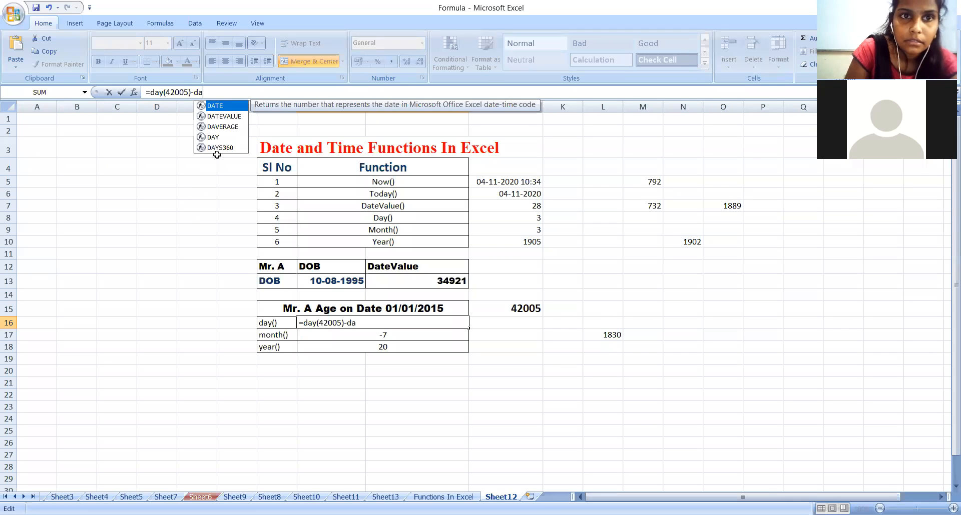
left_click(208, 139)
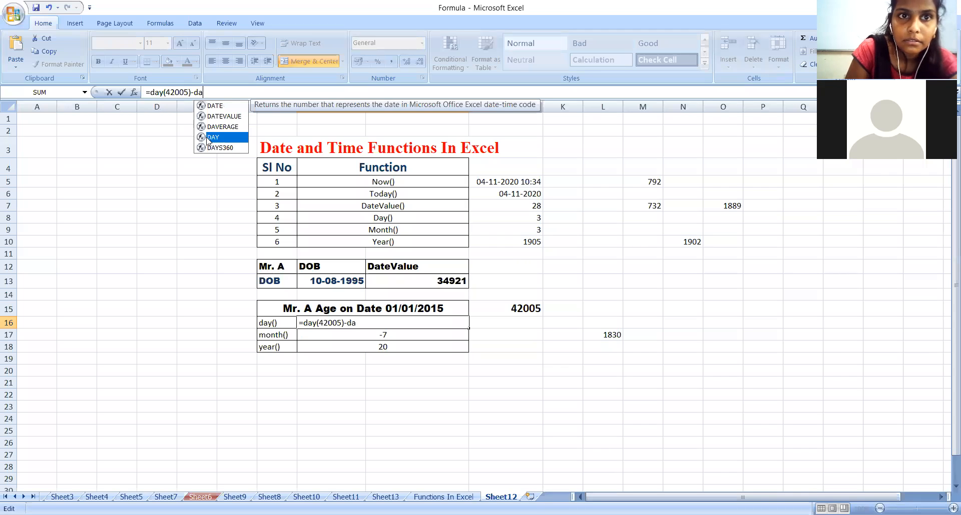
double_click(208, 139)
type("34921")
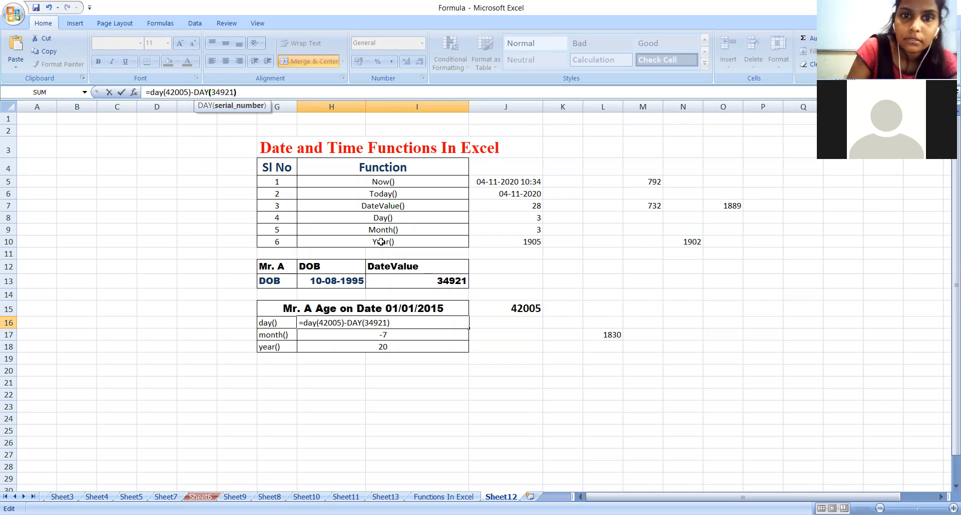
key("Return")
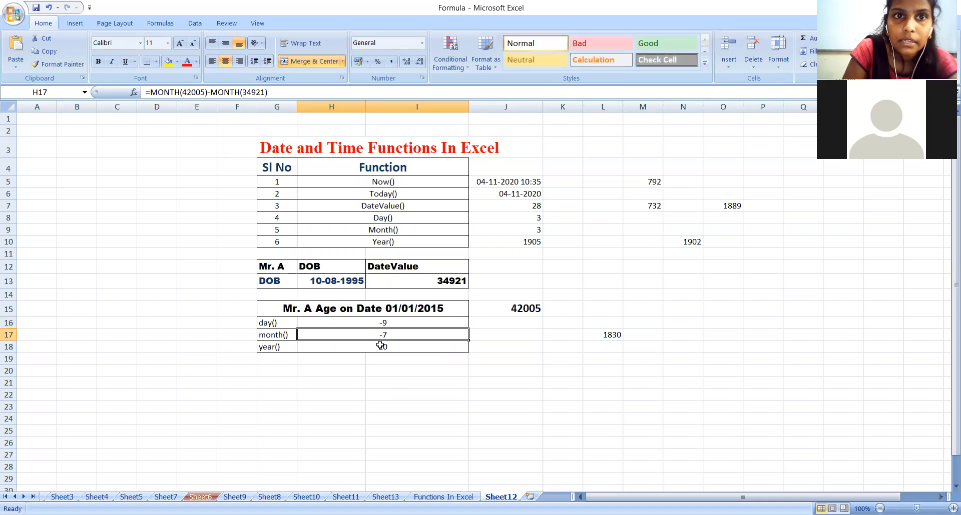
Examine the day, month and year difference formulas in H16 to H18, the DATEVALUE formula in J15 and the YEAR formula in N10
left_click(392, 324)
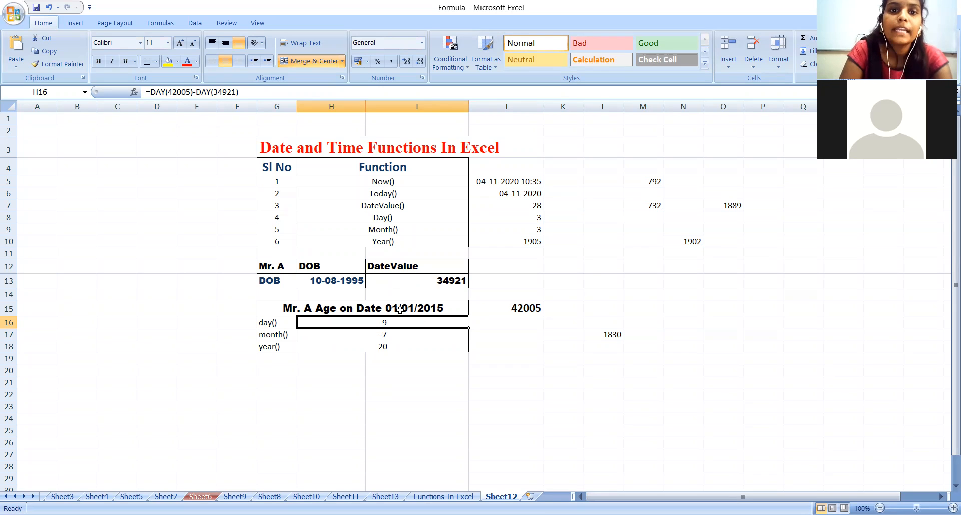
left_click(278, 337)
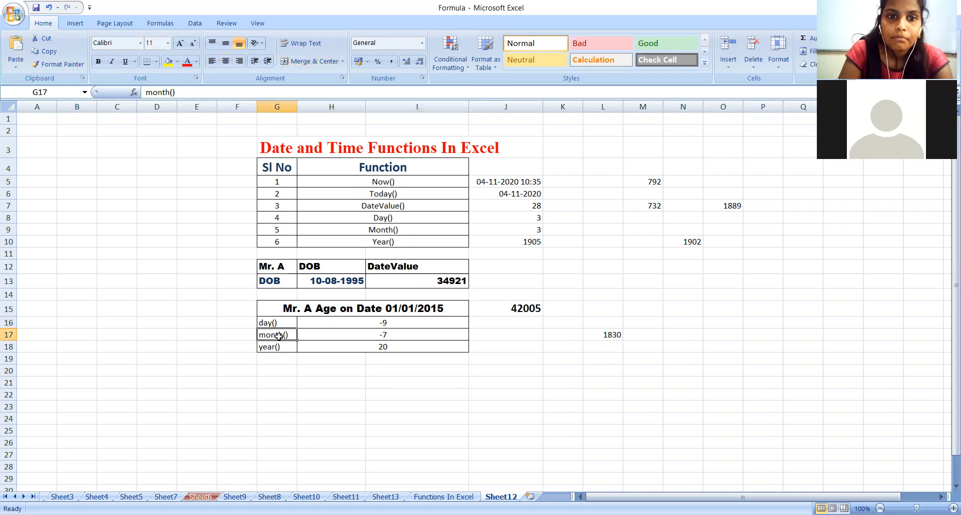
left_click(353, 336)
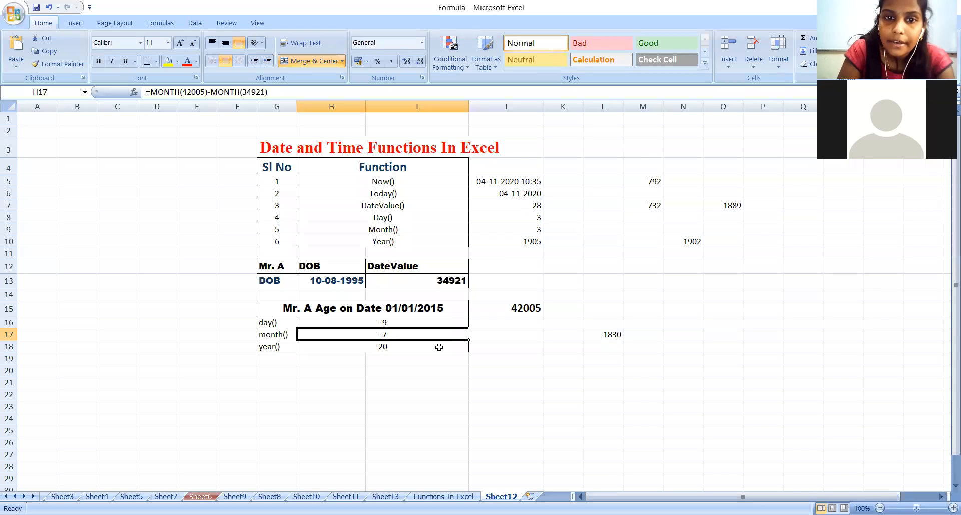
left_click(404, 347)
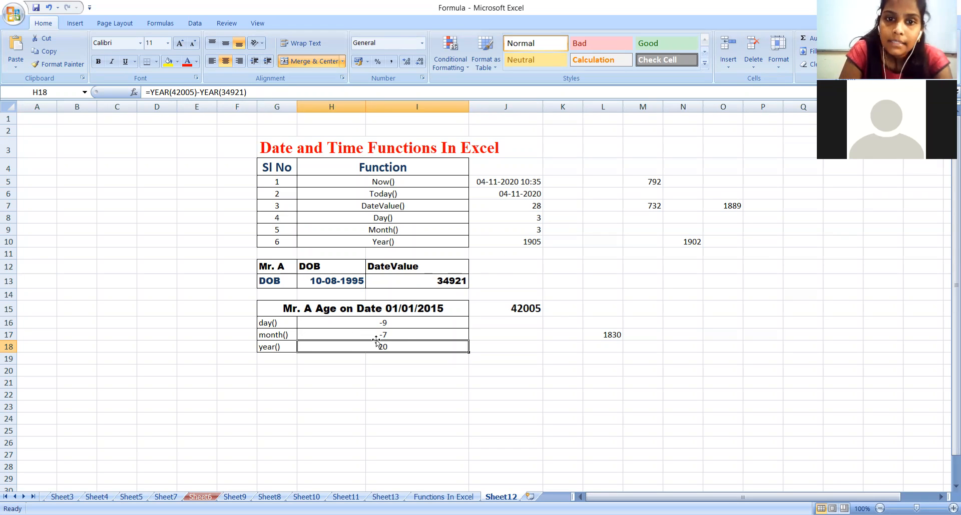
left_click(381, 381)
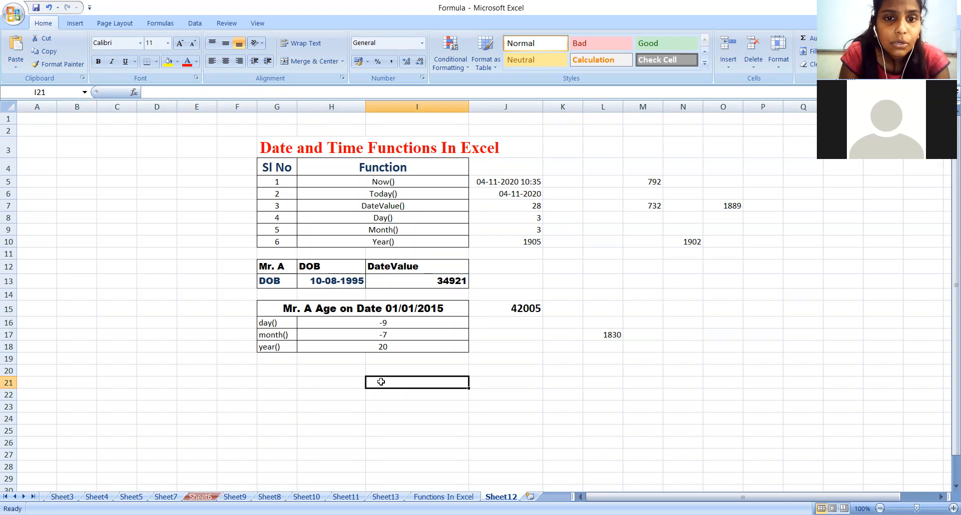
left_click(384, 350)
left_click(382, 334)
left_click(384, 322)
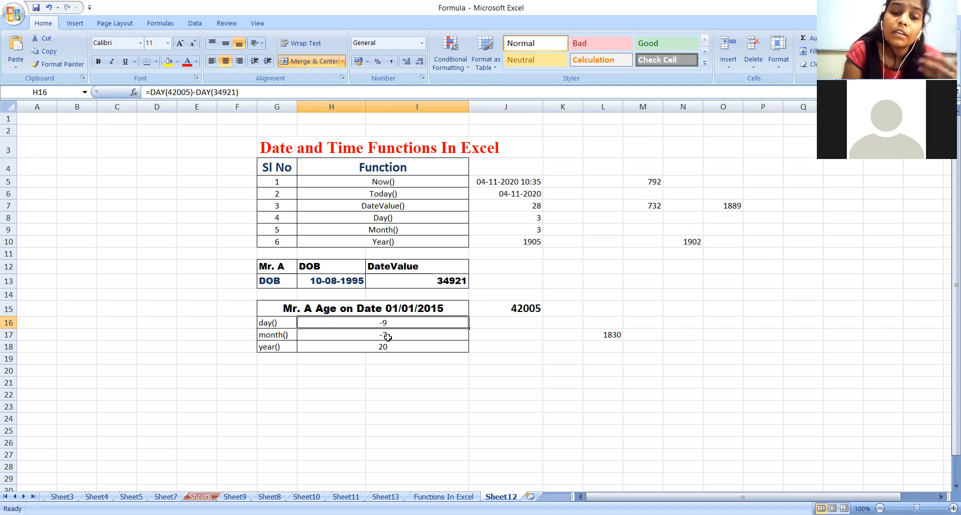
left_click(388, 337)
left_click(382, 348)
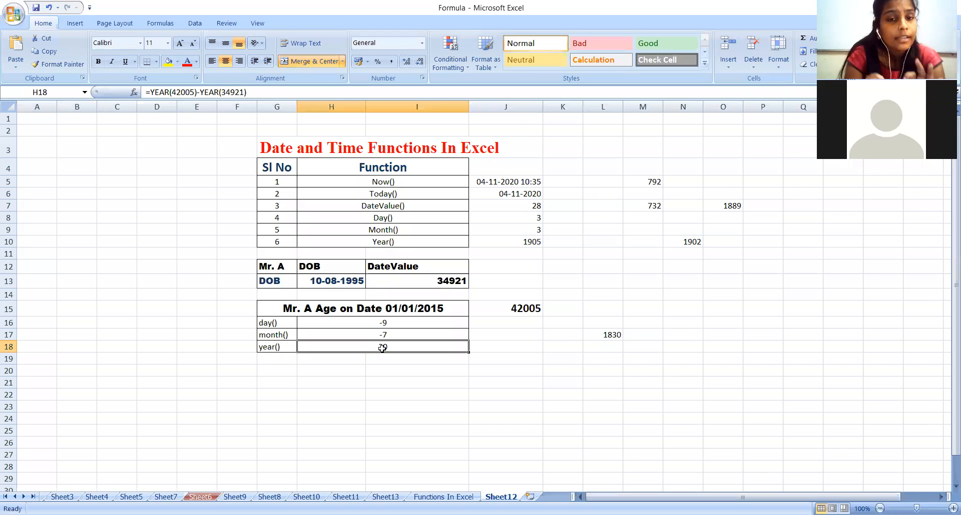
left_click(385, 326)
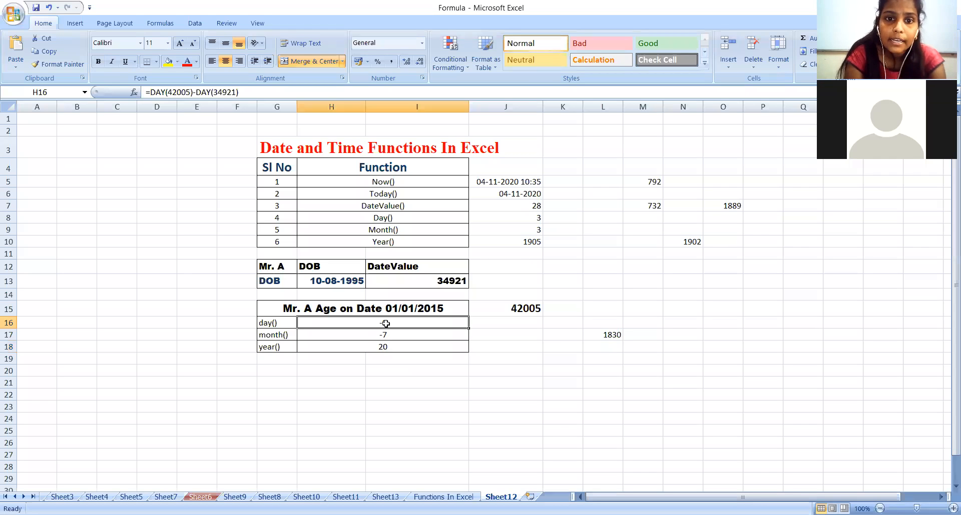
left_click(383, 349)
left_click(383, 337)
left_click(381, 321)
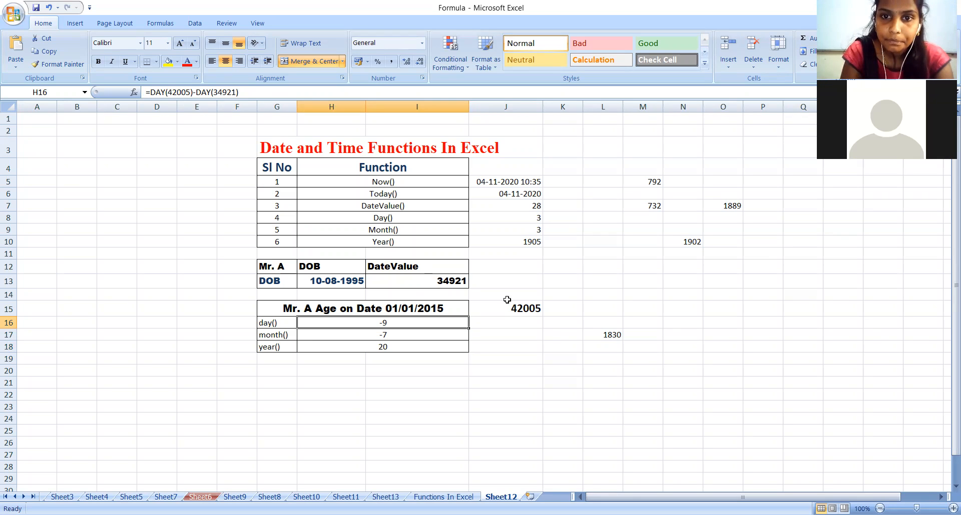
left_click(520, 310)
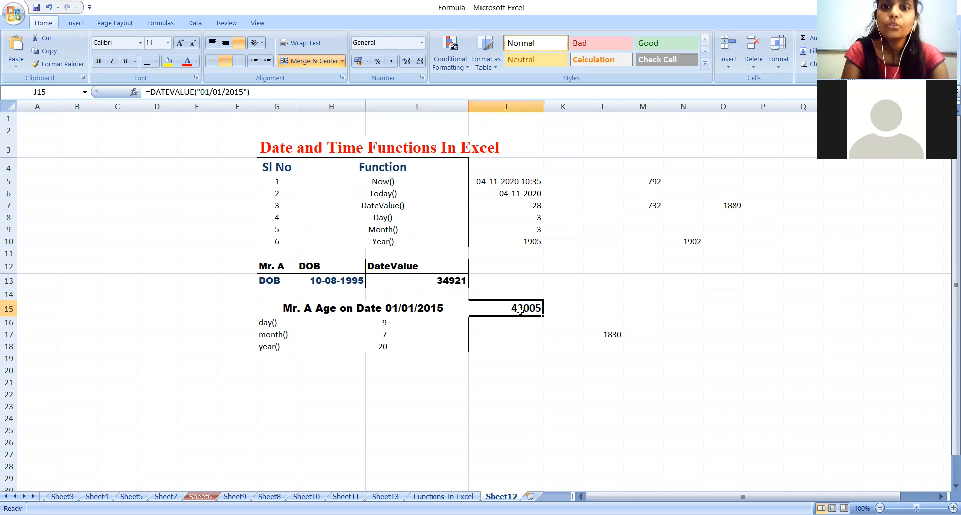
left_click(688, 243)
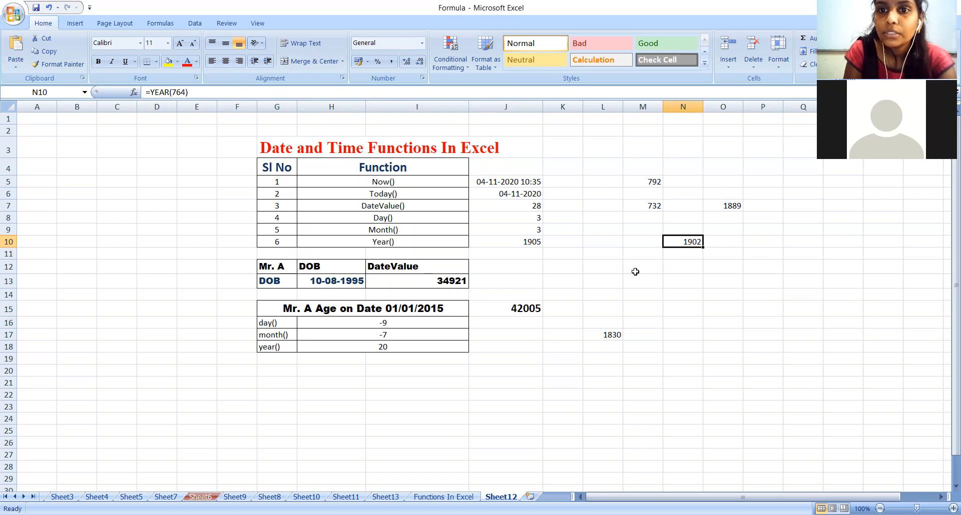
Enter =DAY(N10)-DAY(O7) in the blank cell M14 to subtract the days of two other serial numbers
left_click(667, 370)
left_click(629, 299)
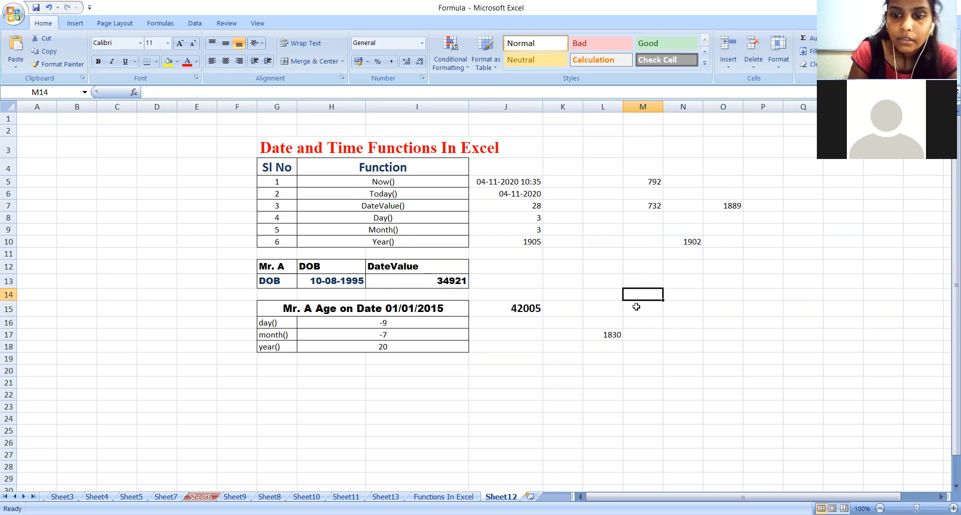
type("=")
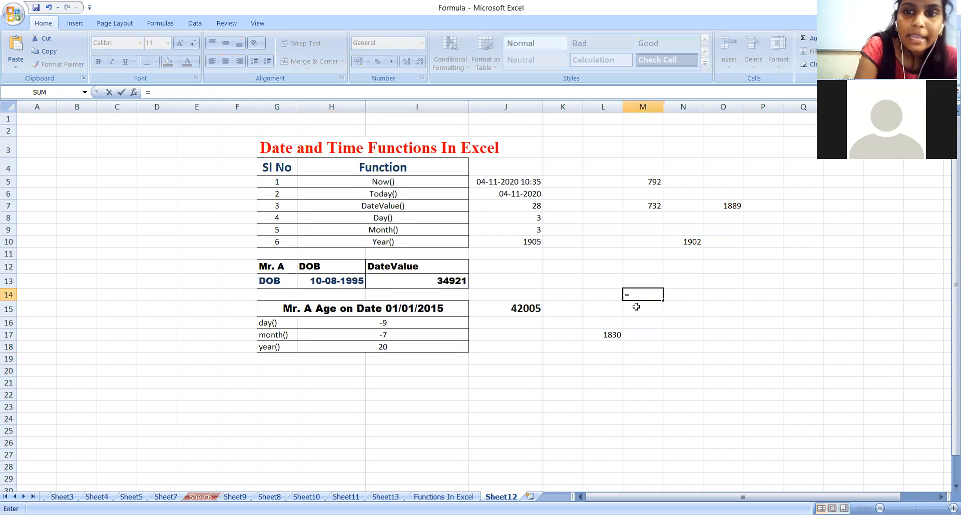
type("day(")
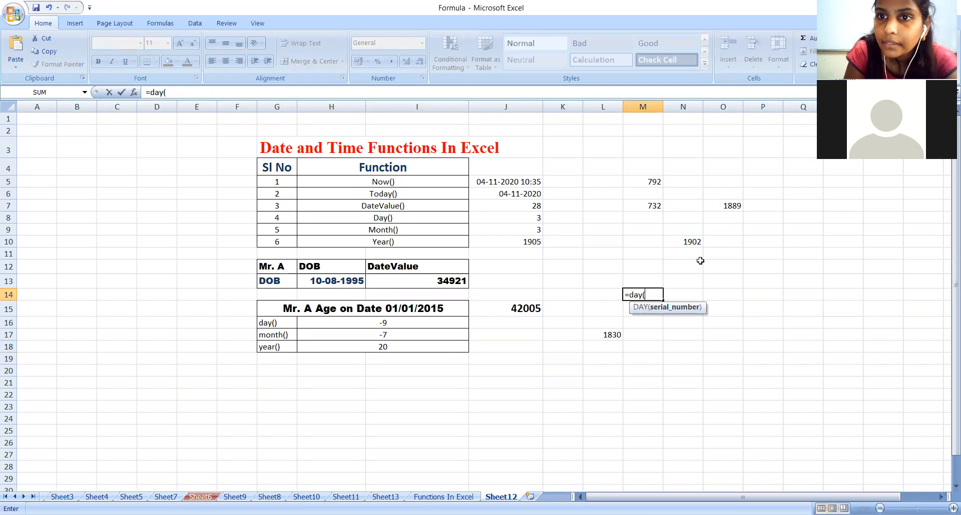
left_click(688, 243)
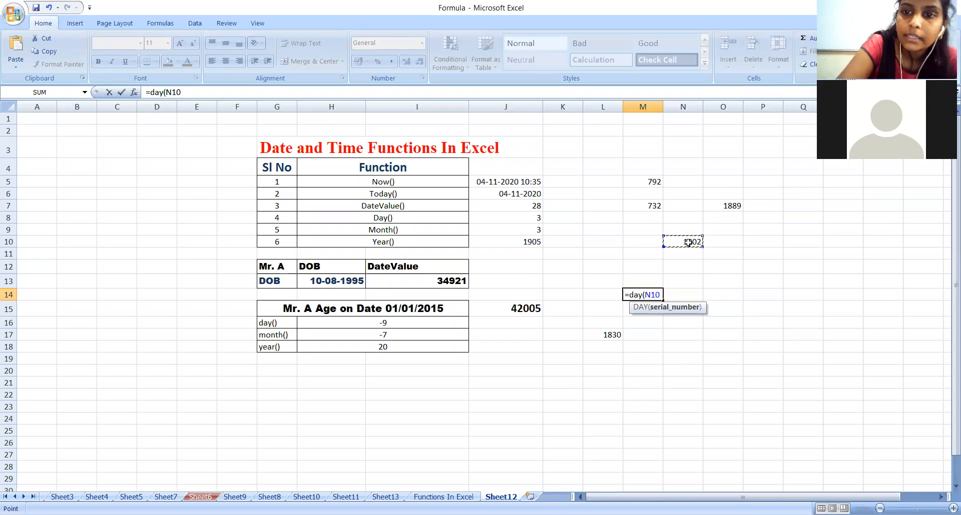
type(")-")
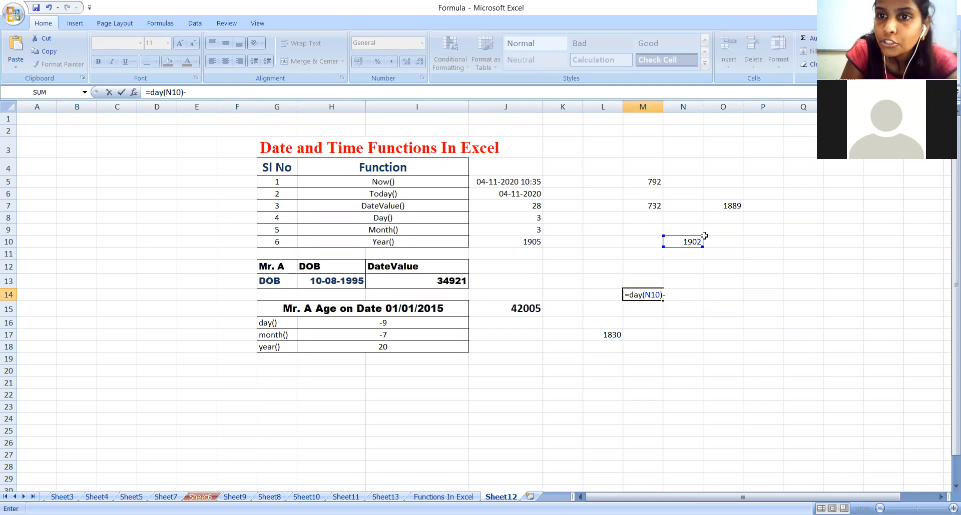
type("da")
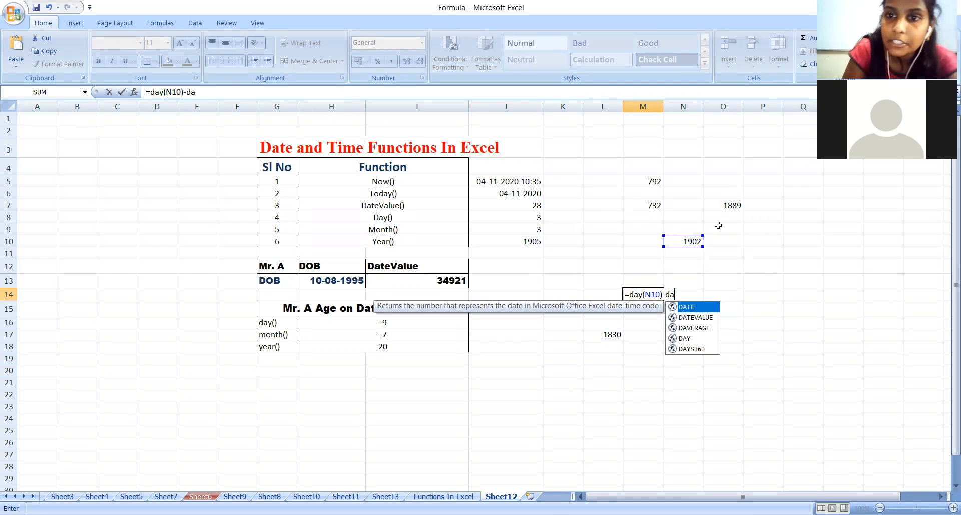
type("y")
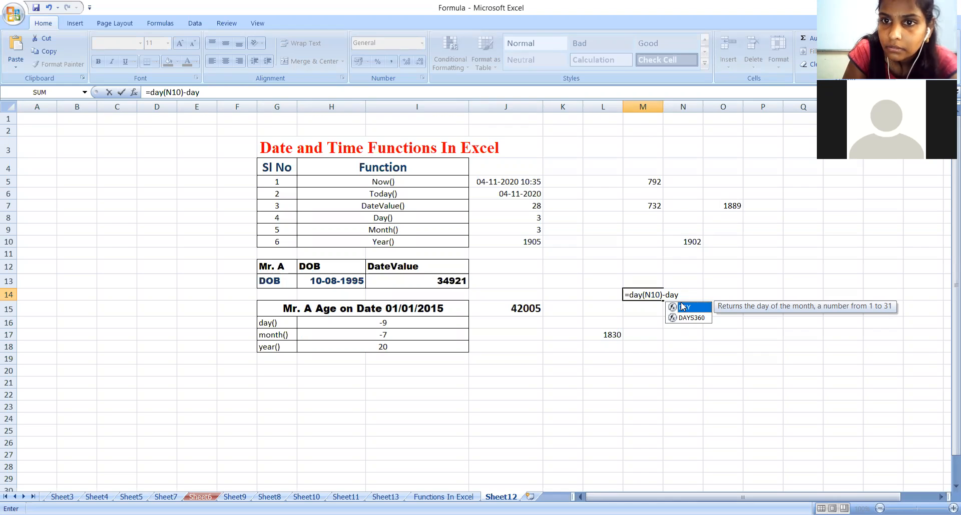
key("Tab")
left_click(730, 204)
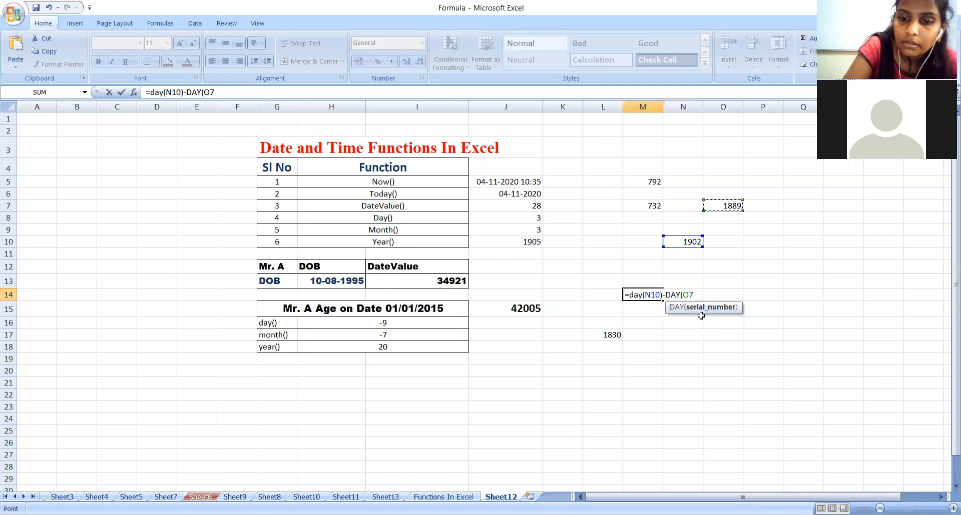
type(")")
key("Return")
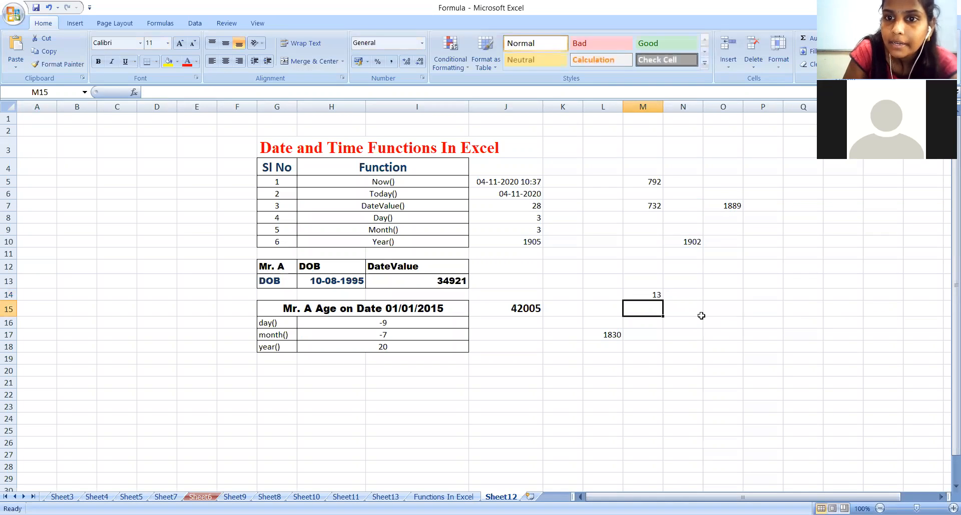
Compare the DAY difference formula in M14 with the day() formula in H16 and the month() formula in H17
left_click(653, 294)
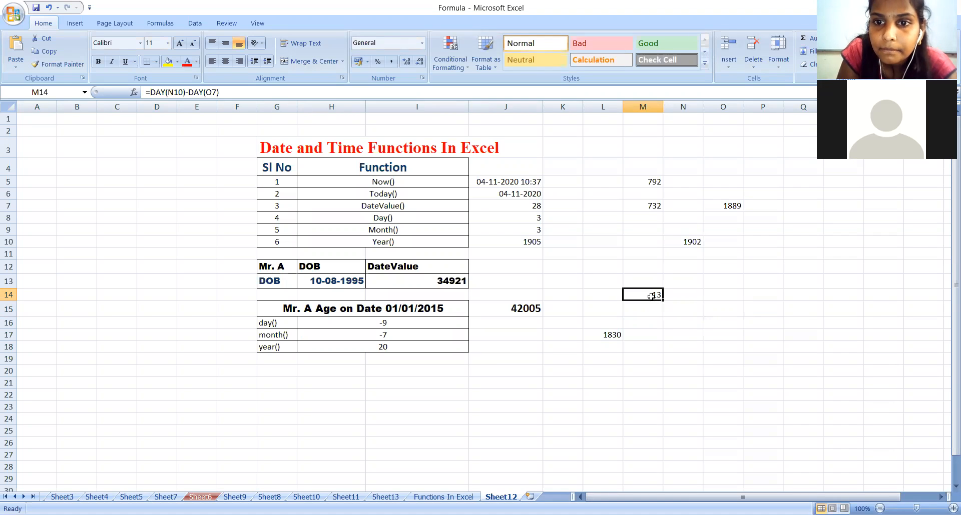
left_click(401, 325)
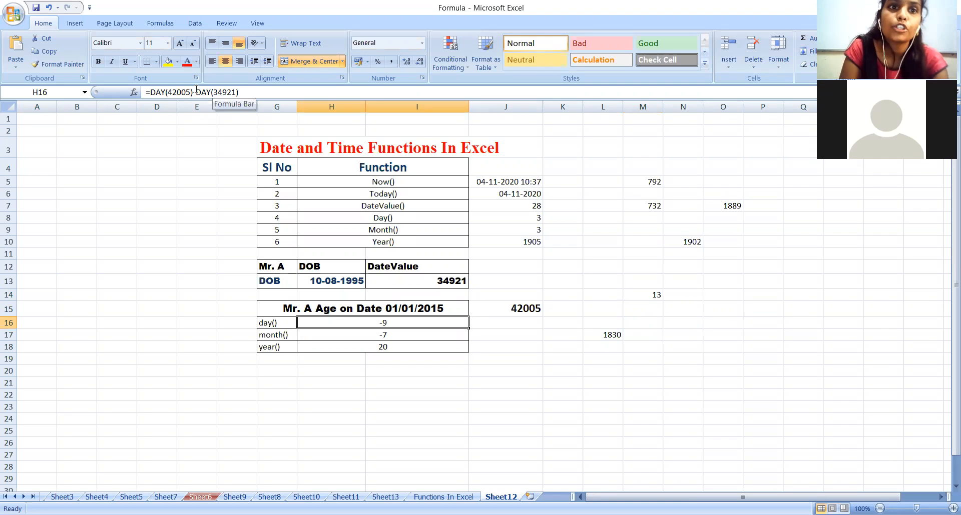
left_click(363, 337)
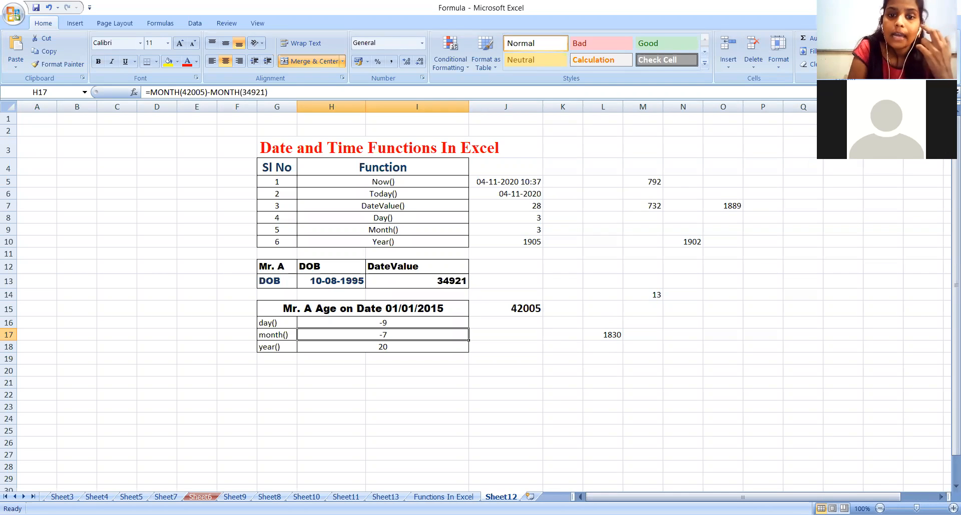
left_click(521, 374)
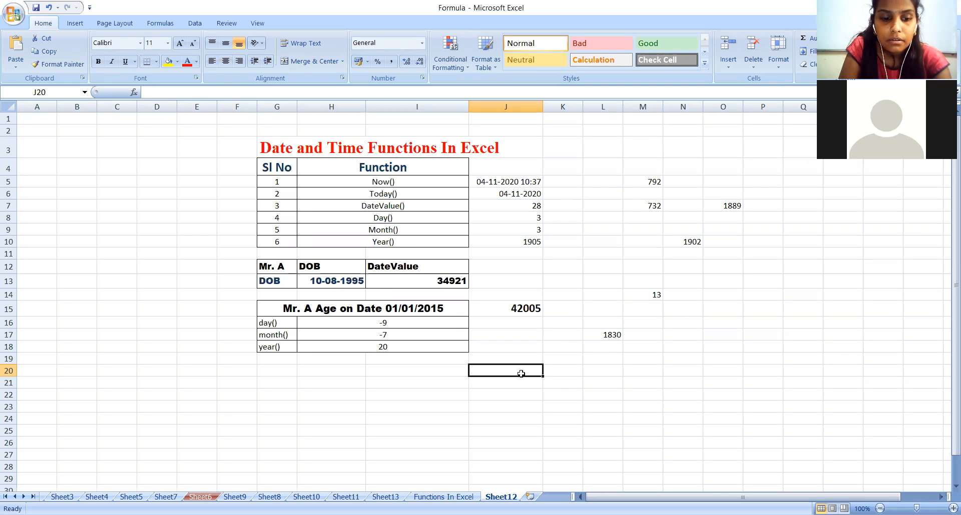
key("ctrl+n")
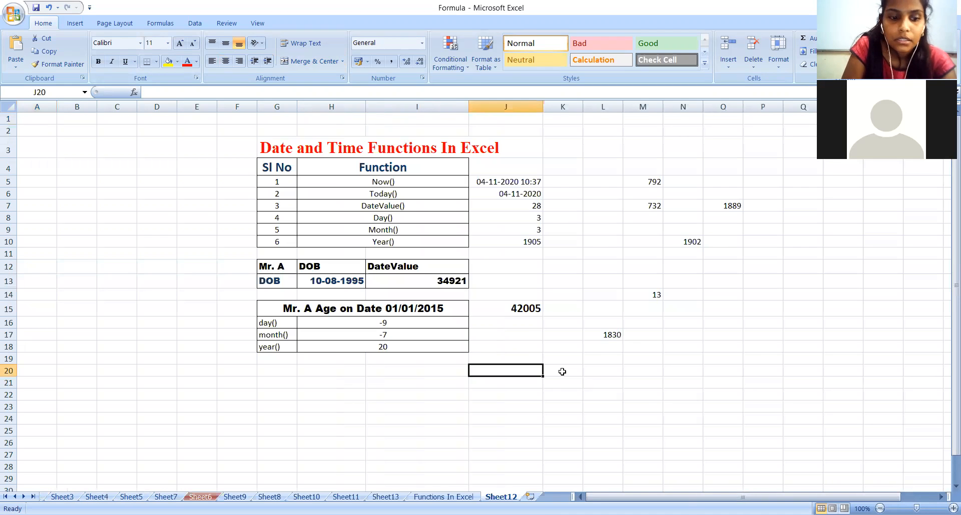
left_click(562, 371)
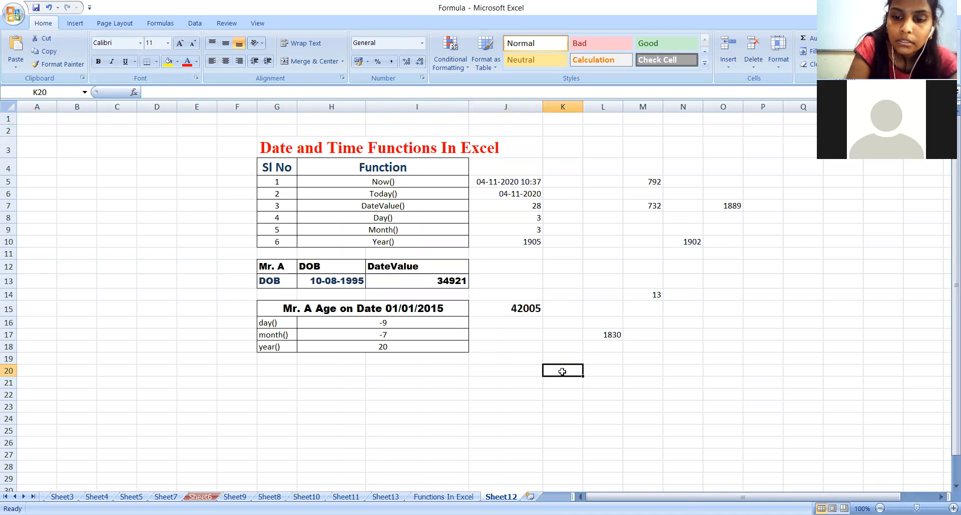
type("04-11-2020")
key("F2")
key("BackSpace")
key("BackSpace")
key("BackSpace")
key("BackSpace")
key("BackSpace")
key("BackSpace")
key("BackSpace")
key("BackSpace")
key("BackSpace")
key("BackSpace")
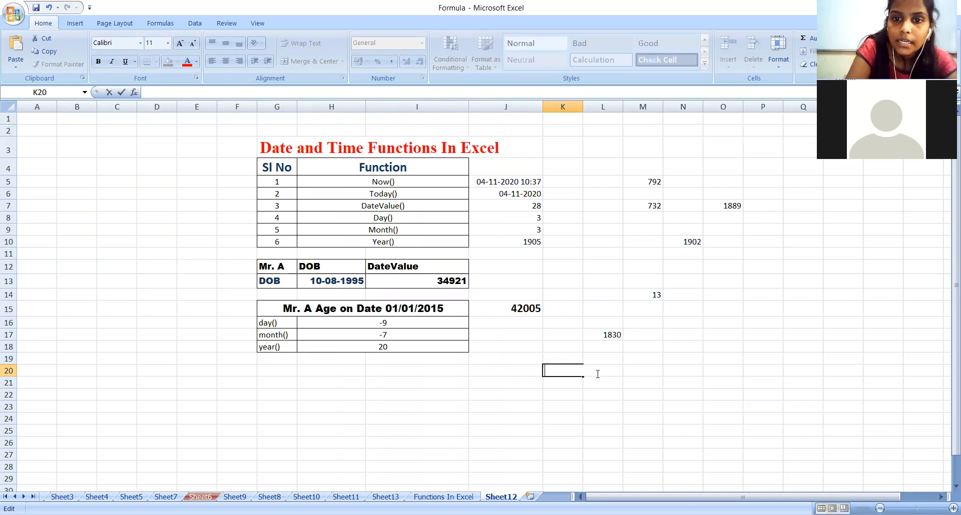
Insert the current date, 04-11-2020, as a static value in the blank cell J21
left_click(506, 385)
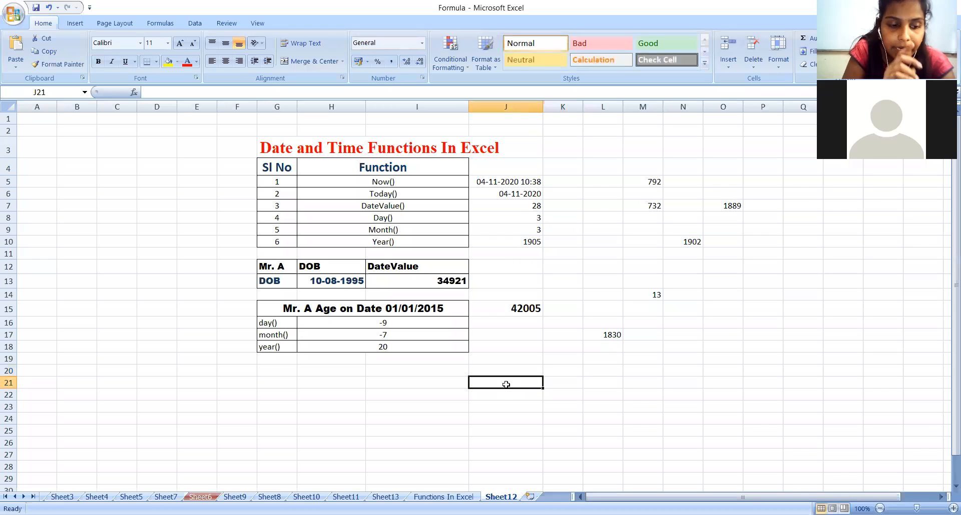
key("ctrl+semicolon")
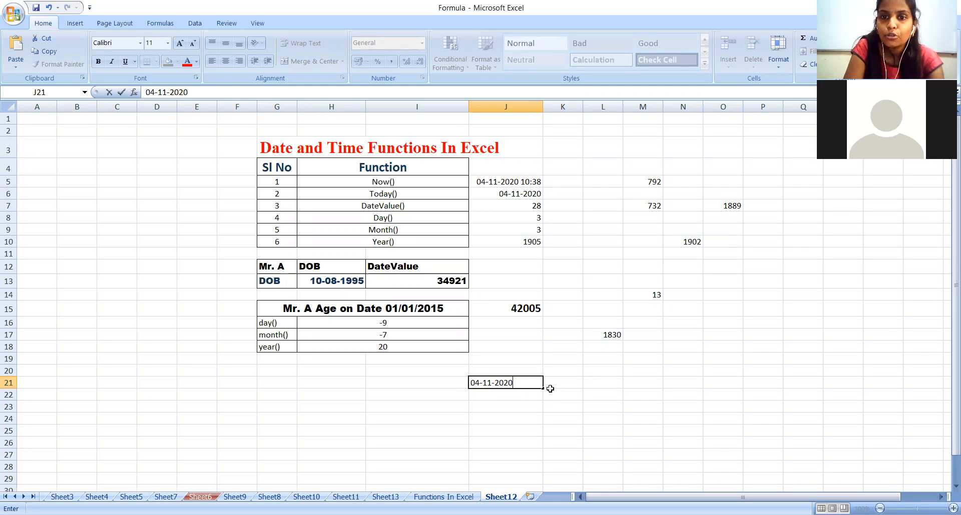
left_click(568, 408)
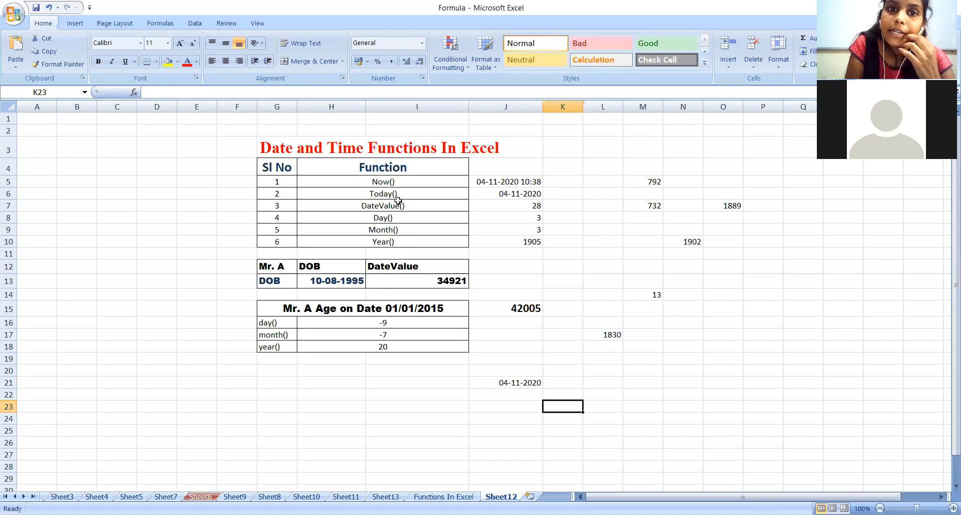
Compare the DAY, MONTH and YEAR formulas in J8 to J10 with the DATEVALUE formula in O7
left_click(528, 219)
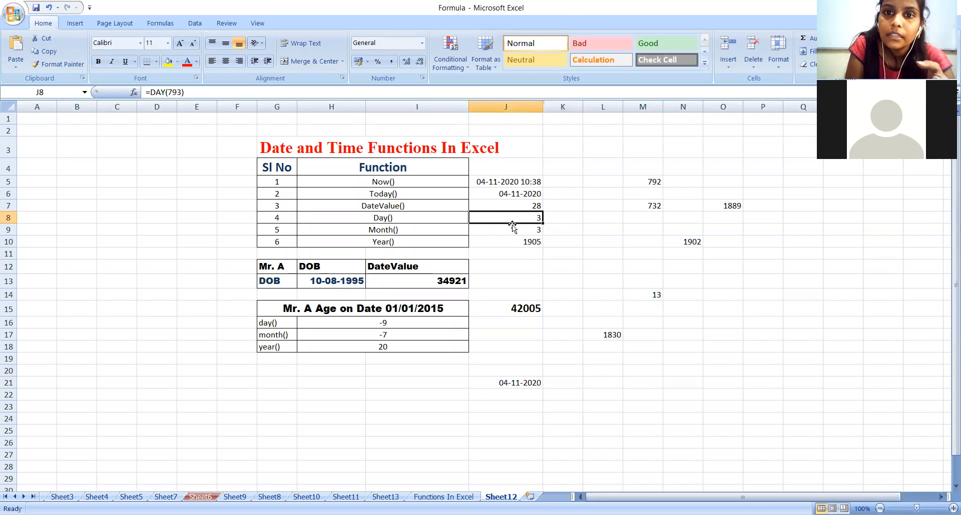
left_click(520, 234)
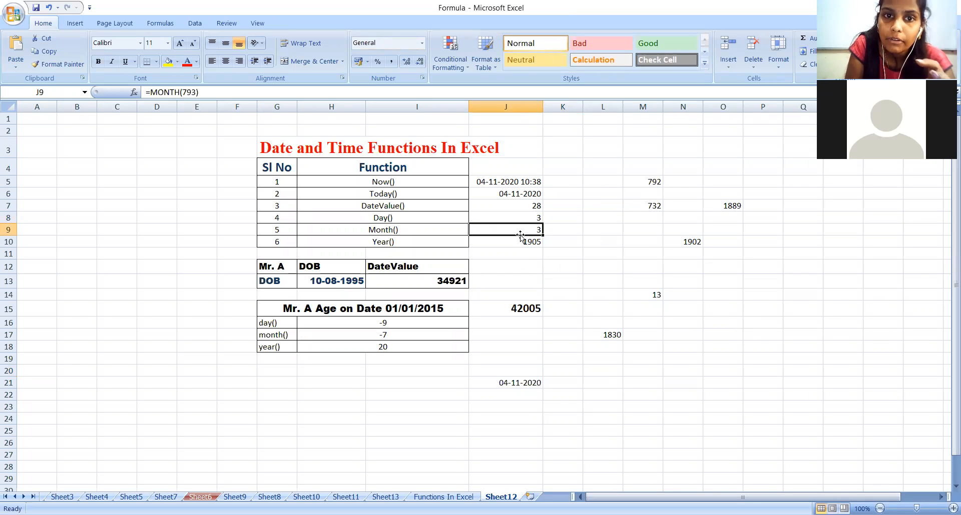
left_click(730, 207)
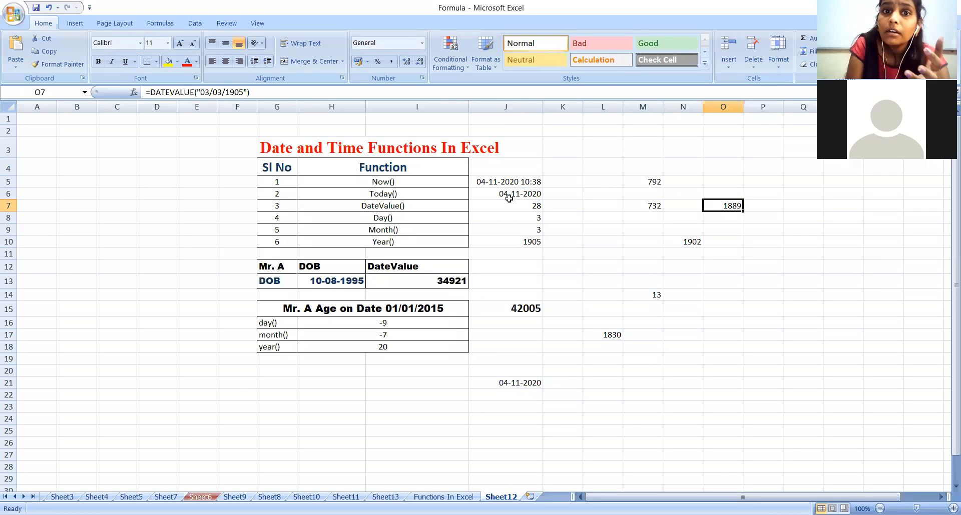
left_click(528, 216)
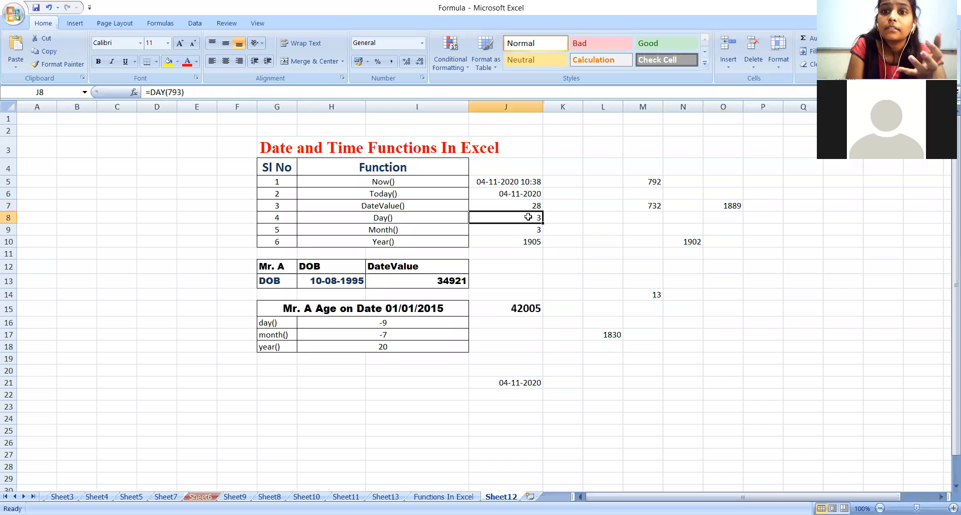
left_click(734, 206)
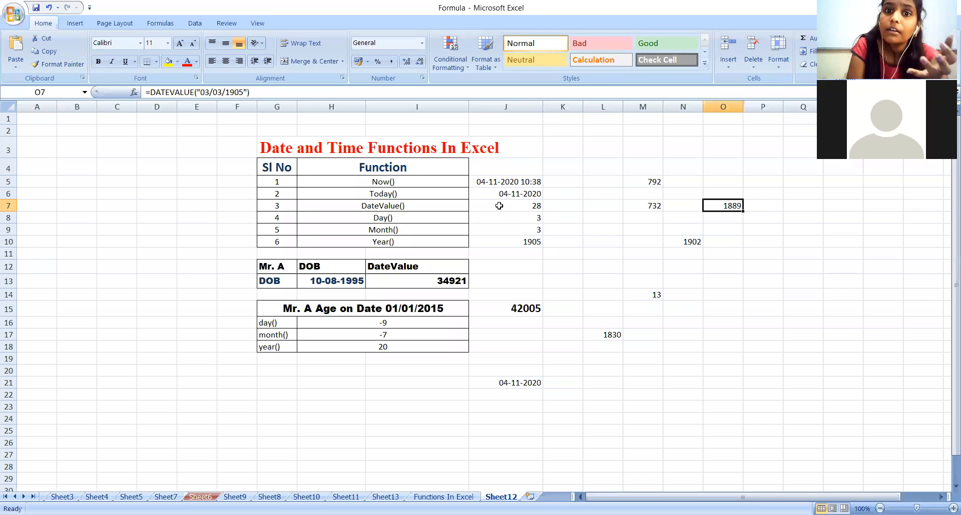
left_click(521, 230)
left_click(735, 206)
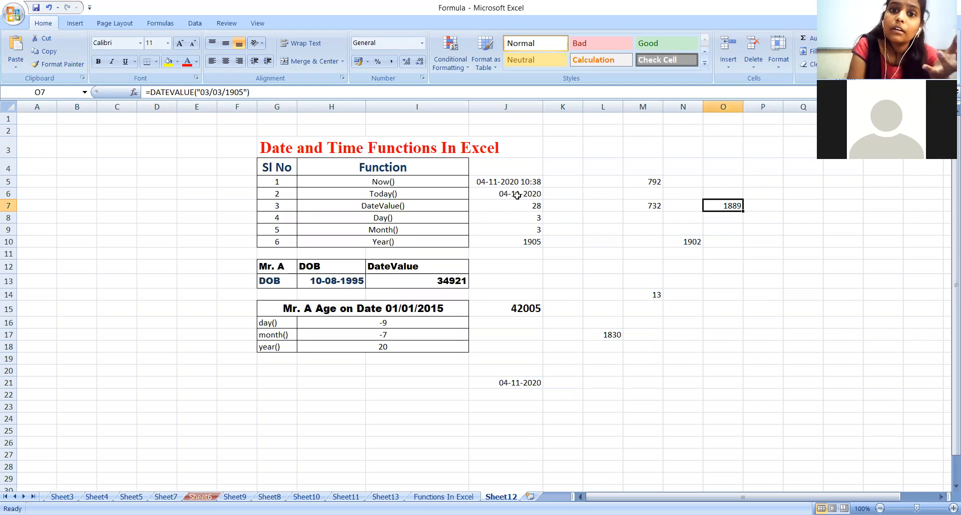
left_click(524, 243)
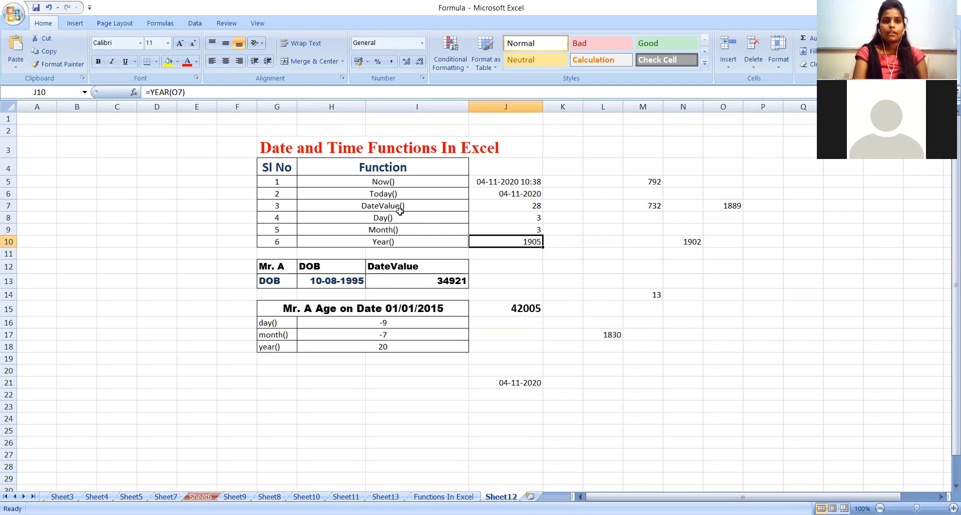
left_click(348, 426)
left_click(373, 410)
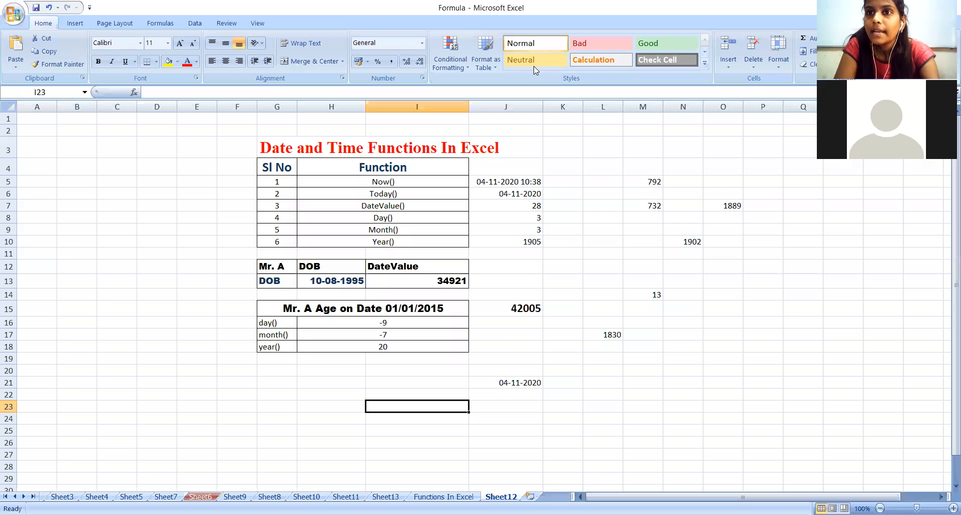
key("ctrl+n")
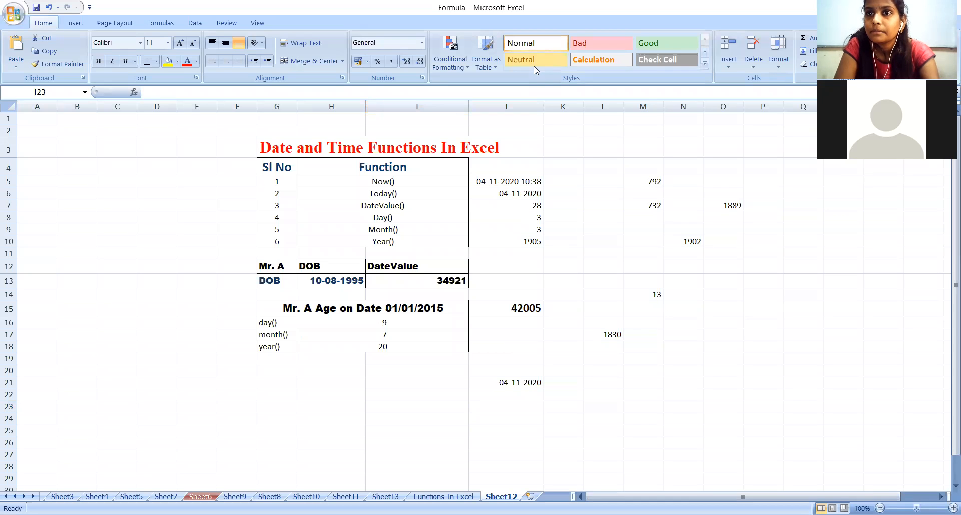